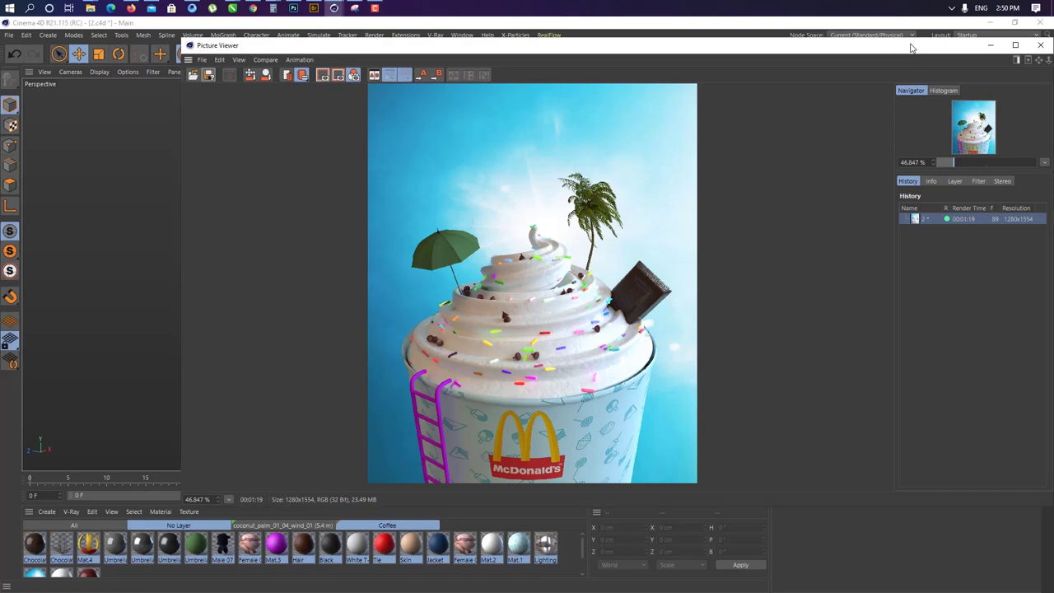
# Expand and then dismiss the Picture Viewer render, select the cream object, and go to the File menu
pyautogui.doubleClick(911, 47)
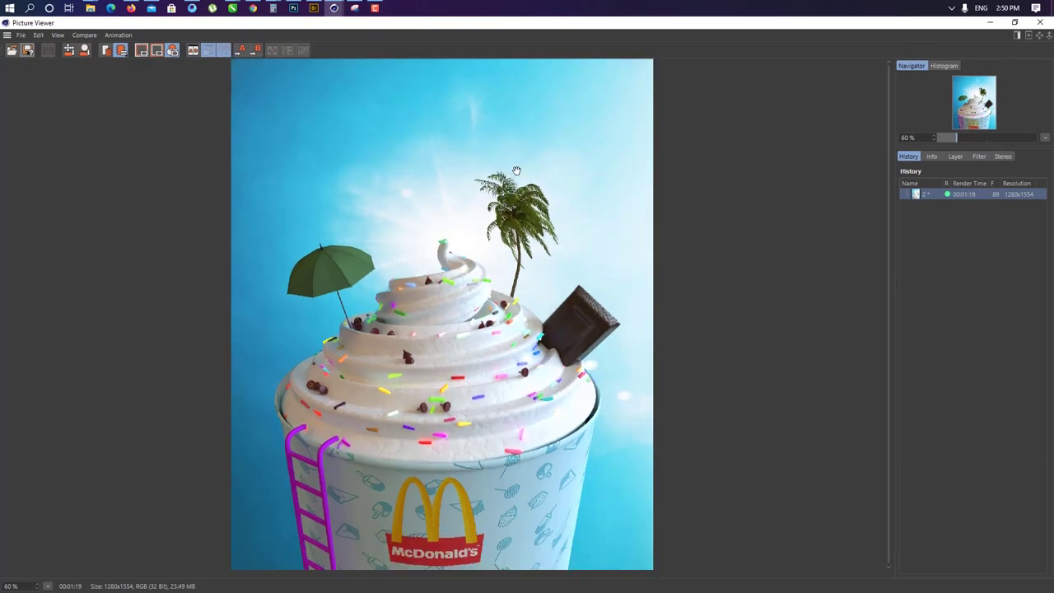
pyautogui.click(991, 24)
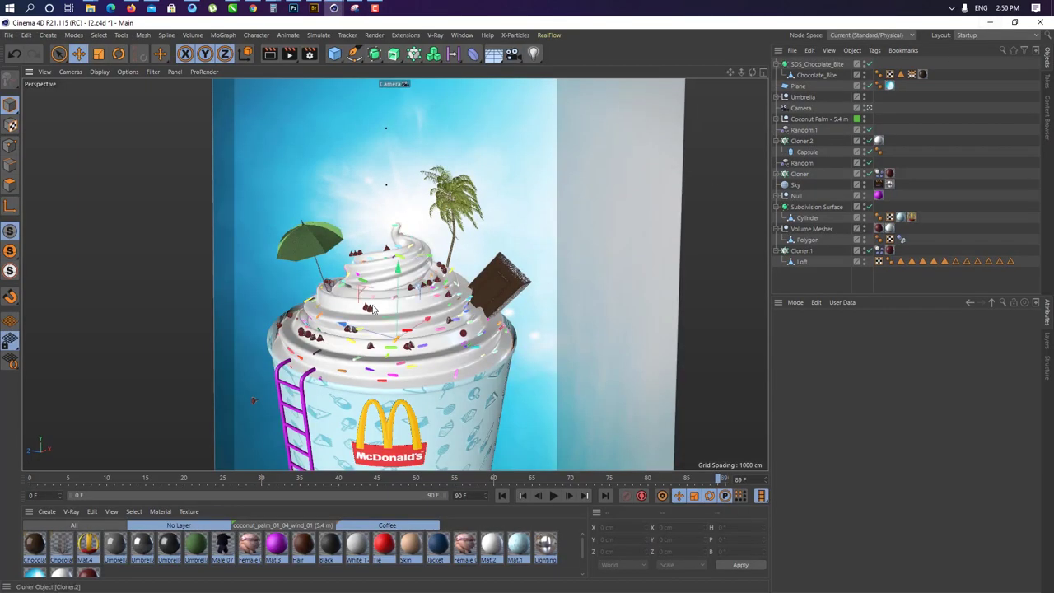
pyautogui.click(373, 308)
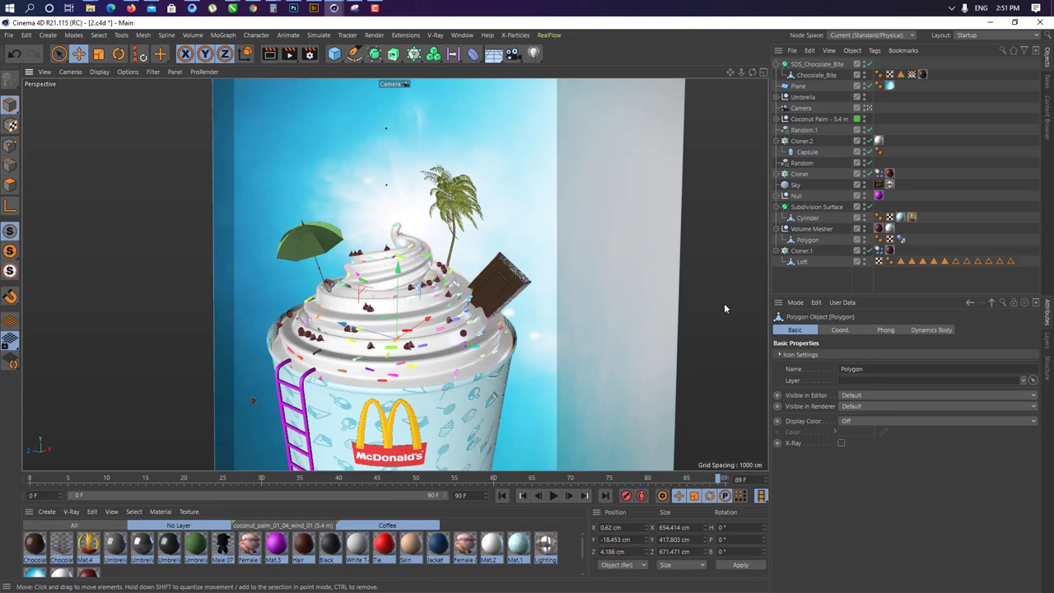
pyautogui.click(8, 35)
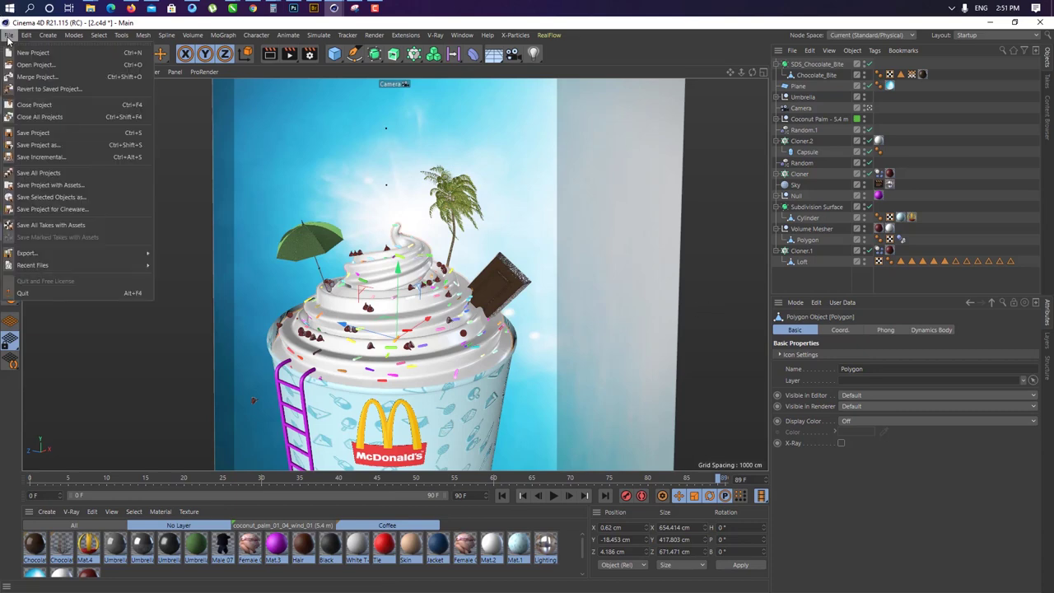
# Start a new project, add a cylinder, raise it, and make it editable
pyautogui.click(57, 54)
pyautogui.click(335, 53)
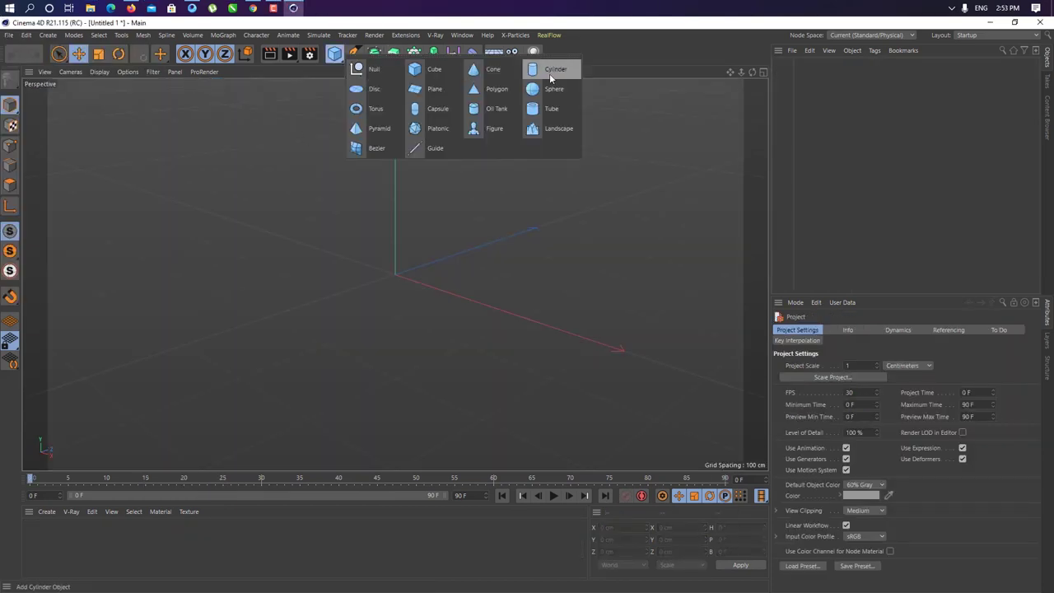
pyautogui.click(549, 73)
pyautogui.moveTo(426, 242); pyautogui.dragTo(409, 160)
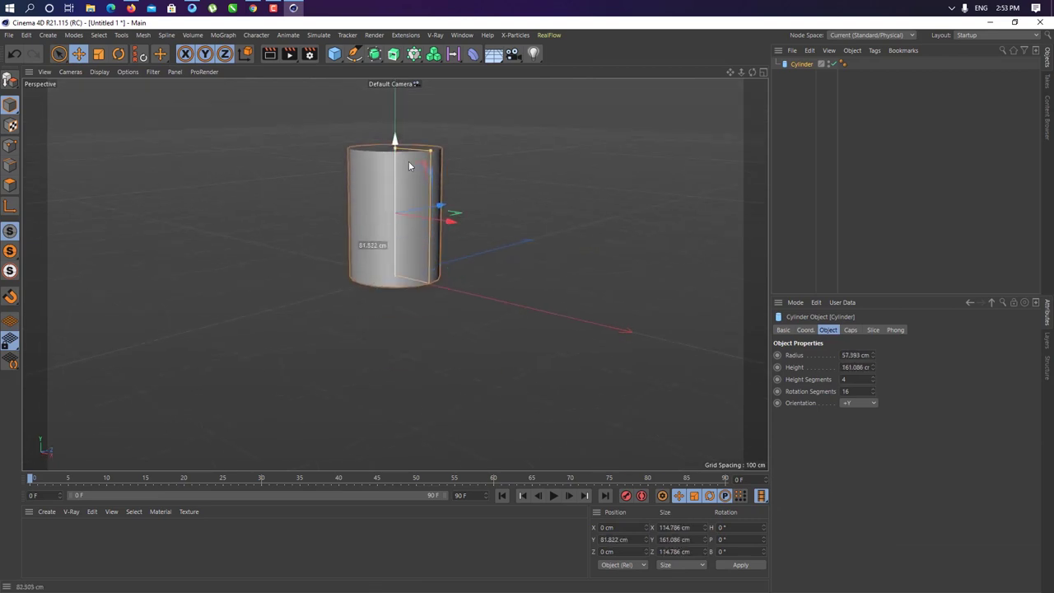
pyautogui.moveTo(405, 250)
pyautogui.keyDown('alt'); pyautogui.mouseDown()
pyautogui.moveTo(432, 243)
pyautogui.moveTo(406, 215)
pyautogui.mouseUp(); pyautogui.keyUp('alt')
pyautogui.click(412, 250)
pyautogui.press('c')
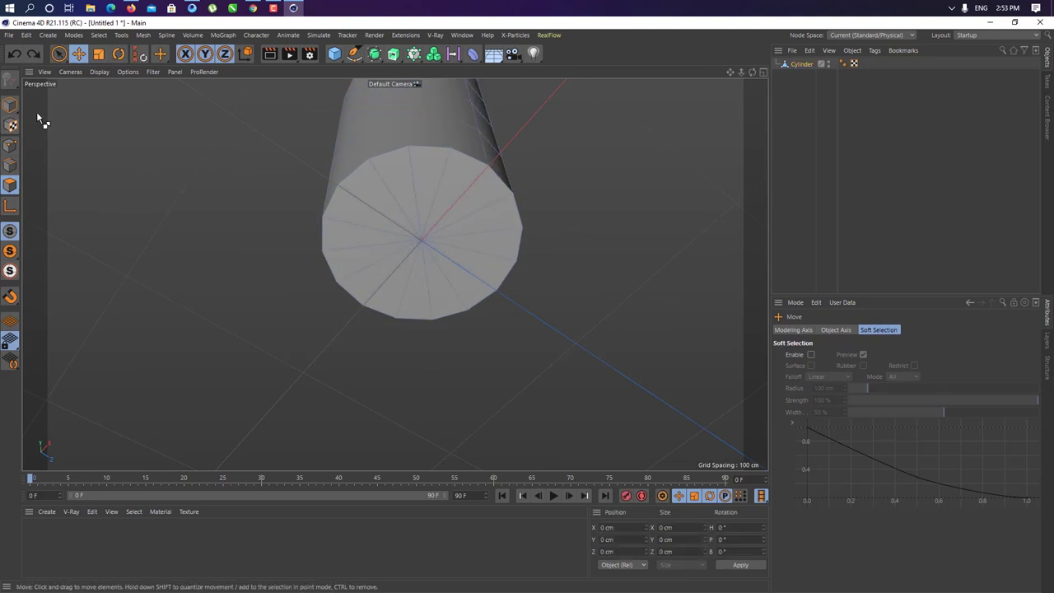
# Loop-select the cylinder's cap polygons and scale the bottom cap down to narrow the base
pyautogui.keyDown('alt'); pyautogui.moveTo(40, 118); pyautogui.dragTo(651, 198); pyautogui.keyUp('alt')
pyautogui.moveTo(663, 348)
pyautogui.keyDown('alt'); pyautogui.mouseDown()
pyautogui.moveTo(404, 280)
pyautogui.moveTo(439, 416)
pyautogui.moveTo(526, 346)
pyautogui.moveTo(367, 207)
pyautogui.mouseUp(); pyautogui.keyUp('alt')
pyautogui.press('u')
pyautogui.press('l')
pyautogui.click(404, 280)
pyautogui.press('e')
pyautogui.doubleClick(367, 207)
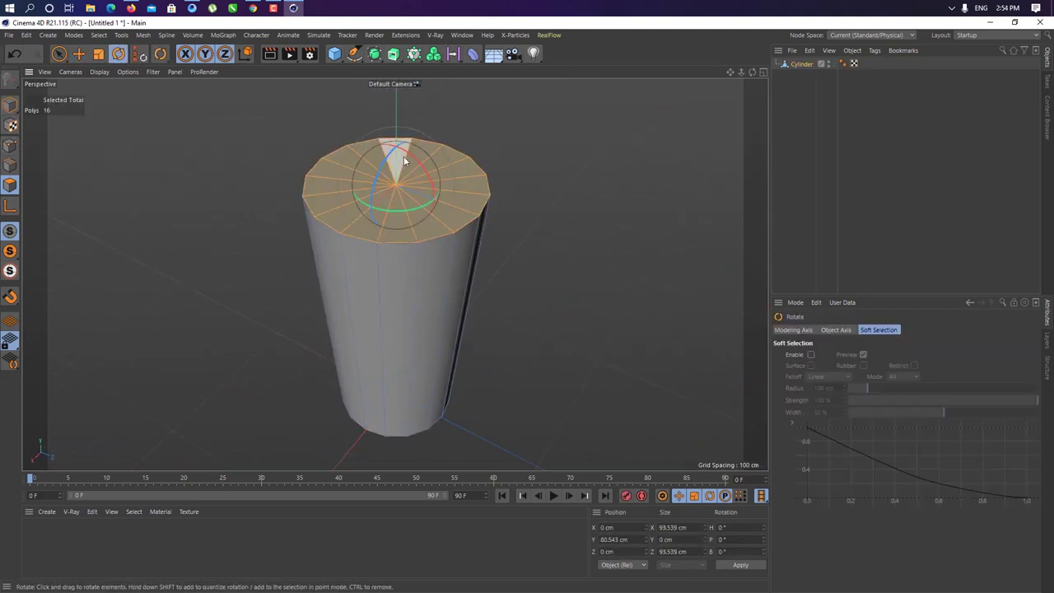
pyautogui.moveTo(396, 163)
pyautogui.mouseDown()
pyautogui.moveTo(401, 196)
pyautogui.moveTo(472, 272)
pyautogui.moveTo(408, 377)
pyautogui.moveTo(428, 386)
pyautogui.mouseUp()
pyautogui.doubleClick(408, 378)
pyautogui.press('t')
pyautogui.moveTo(428, 386)
pyautogui.keyDown('alt'); pyautogui.mouseDown()
pyautogui.moveTo(538, 285)
pyautogui.moveTo(407, 247)
pyautogui.mouseUp(); pyautogui.keyUp('alt')
# Delete the top cap to open the cup, shrink the bottom cap further, and add a Subdivision Surface
pyautogui.doubleClick(398, 261)
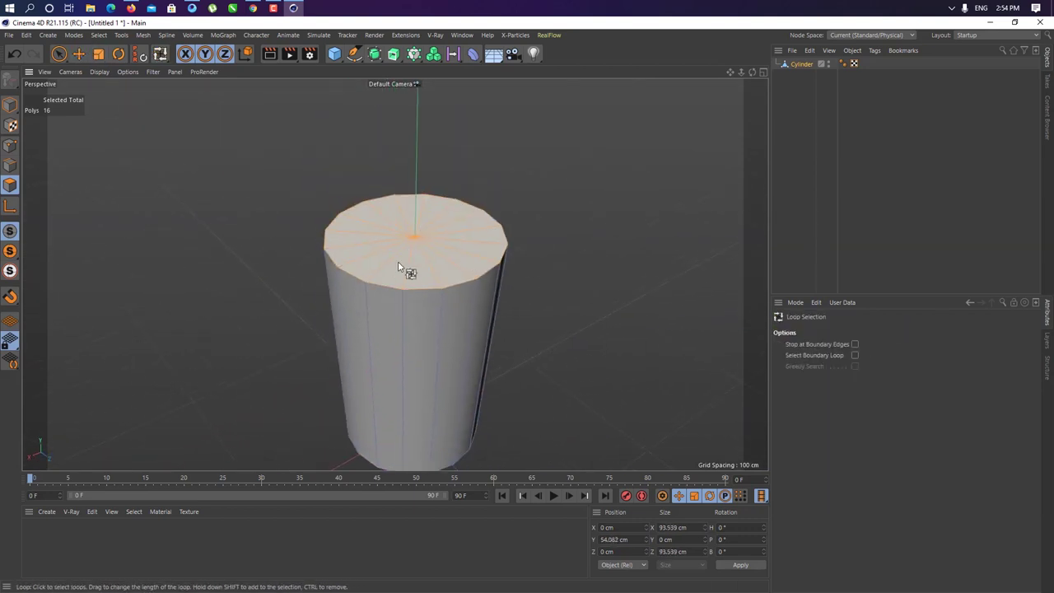
pyautogui.click(89, 57)
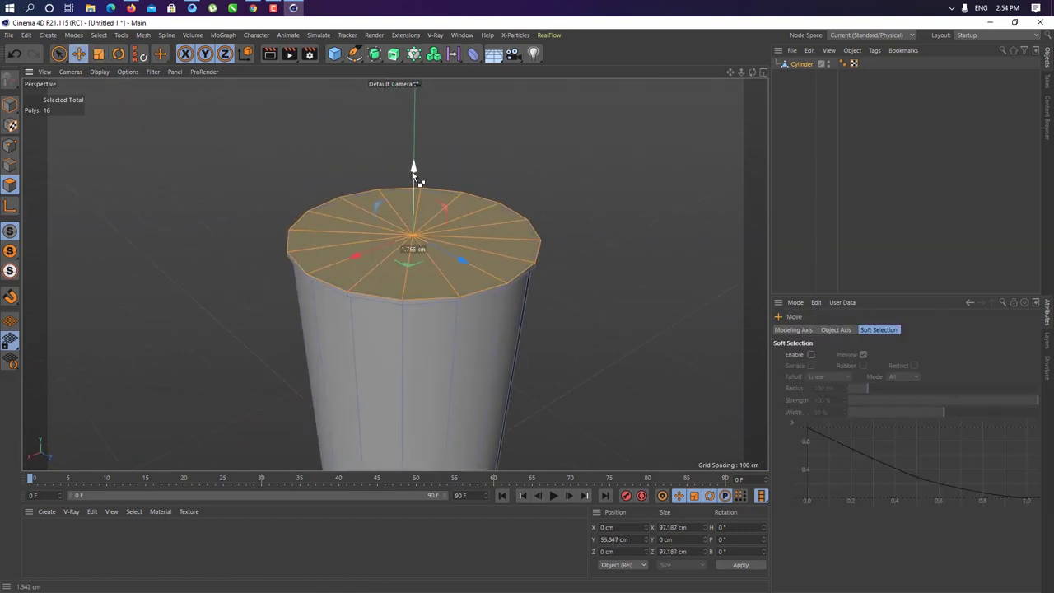
pyautogui.press('e')
pyautogui.press('Delete')
pyautogui.keyDown('alt'); pyautogui.moveTo(453, 352); pyautogui.dragTo(420, 186); pyautogui.keyUp('alt')
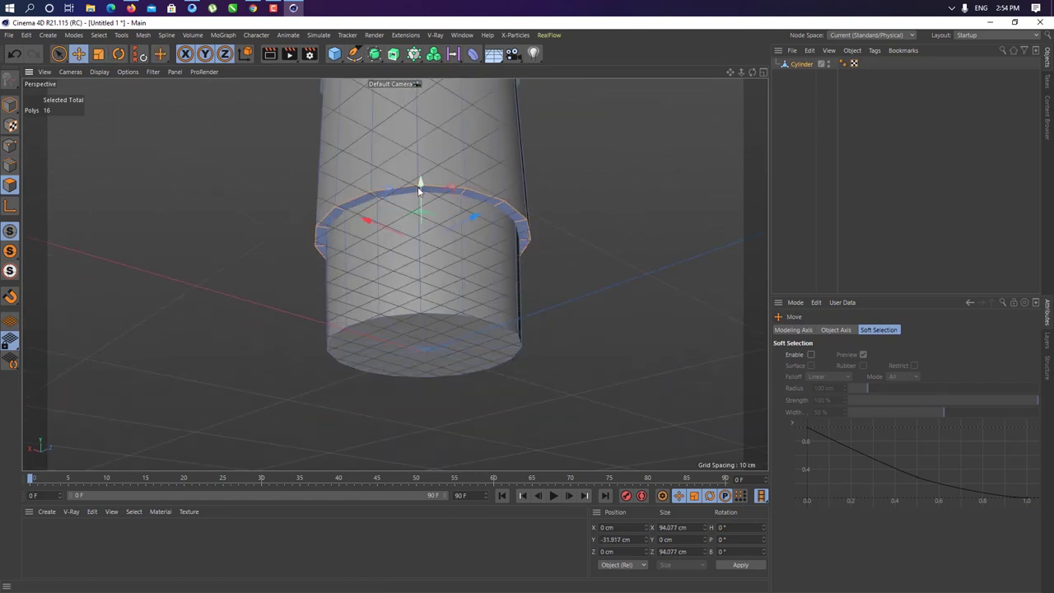
pyautogui.doubleClick(420, 186)
pyautogui.press('t')
pyautogui.moveTo(594, 261)
pyautogui.mouseDown()
pyautogui.moveTo(545, 298)
pyautogui.moveTo(588, 290)
pyautogui.moveTo(583, 91)
pyautogui.mouseUp()
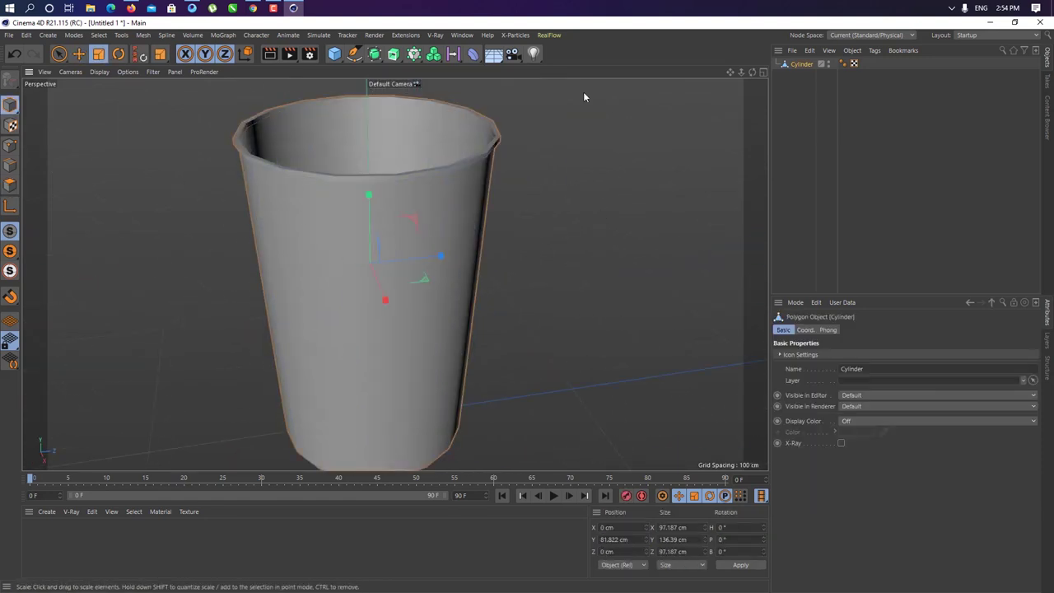
pyautogui.keyDown('alt'); pyautogui.click(374, 53); pyautogui.keyUp('alt')
# Toggle the subdivision smoothing off and on to inspect the cup mesh from below
pyautogui.keyDown('alt'); pyautogui.moveTo(501, 202); pyautogui.dragTo(405, 276); pyautogui.keyUp('alt')
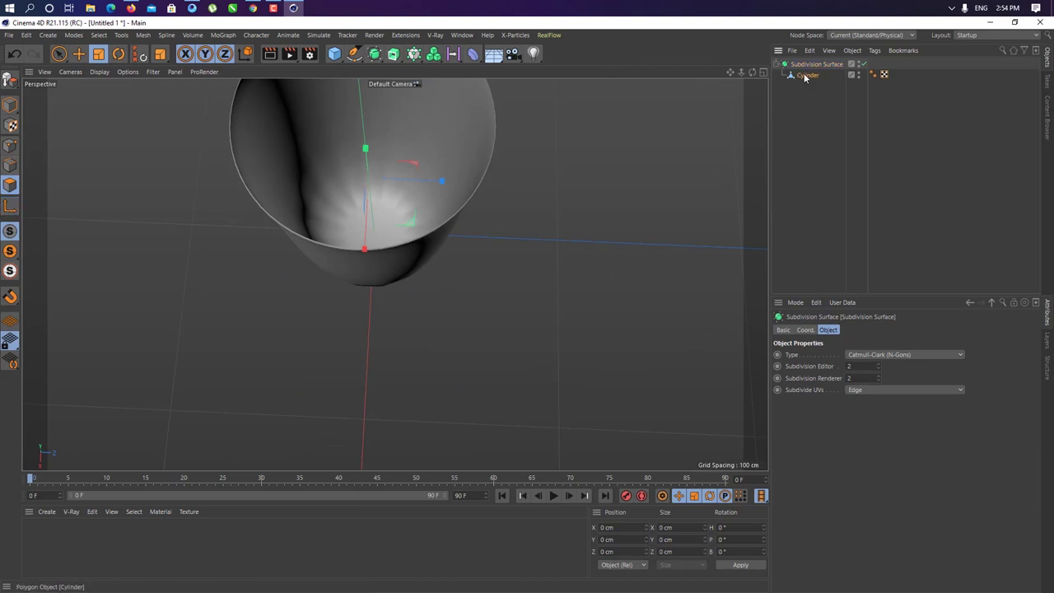
pyautogui.press('q')
pyautogui.moveTo(393, 349)
pyautogui.keyDown('alt'); pyautogui.mouseDown()
pyautogui.moveTo(404, 308)
pyautogui.moveTo(255, 334)
pyautogui.moveTo(395, 353)
pyautogui.moveTo(423, 341)
pyautogui.moveTo(423, 357)
pyautogui.mouseUp(); pyautogui.keyUp('alt')
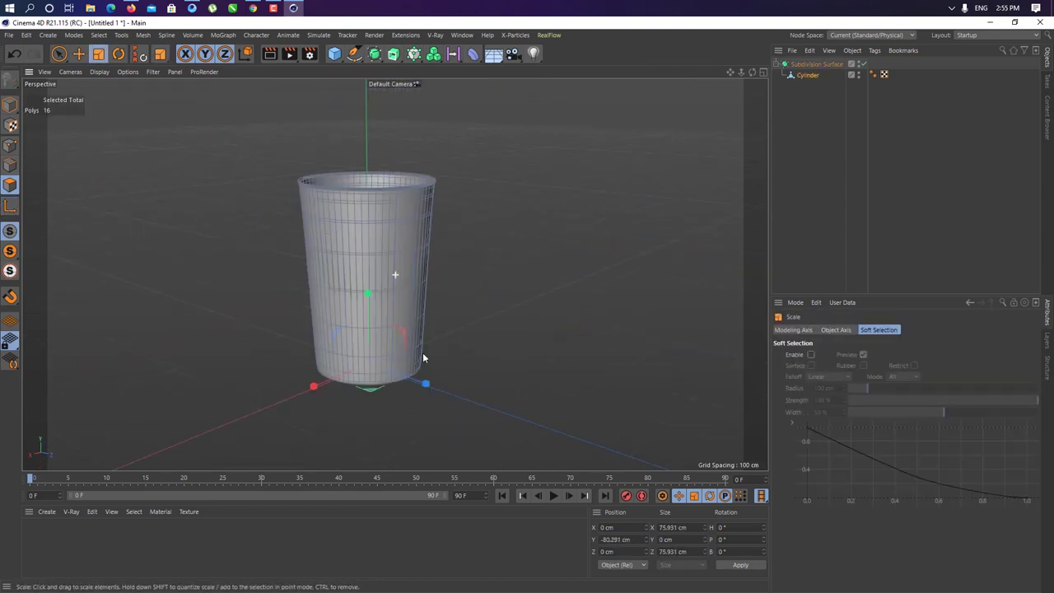
pyautogui.press('q')
pyautogui.press('e')
pyautogui.scroll(3, 271, 290)
pyautogui.scroll(2, 512, 239)
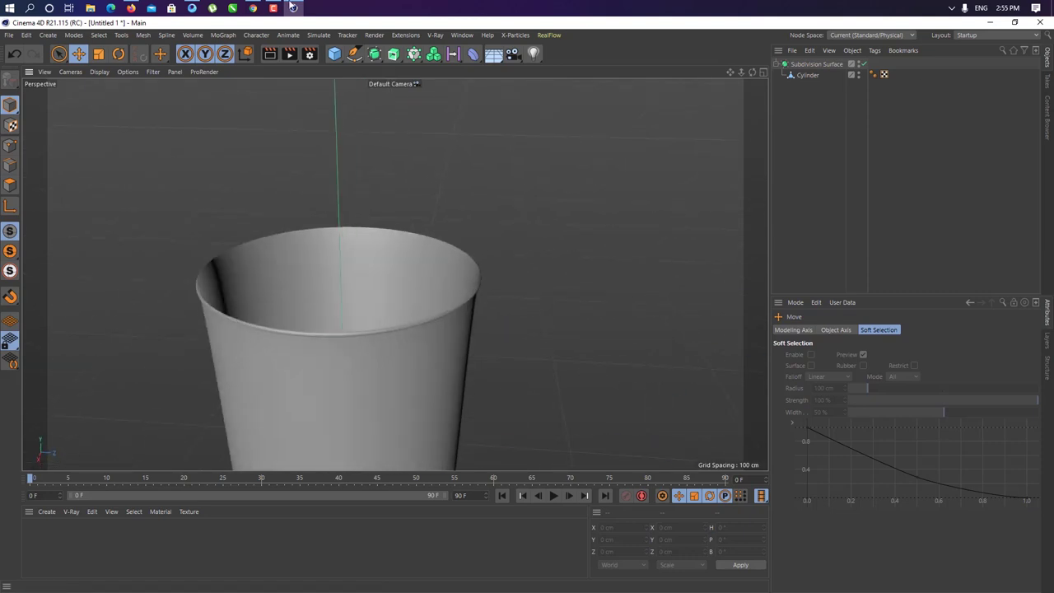
pyautogui.moveTo(414, 313)
pyautogui.keyDown('alt'); pyautogui.mouseDown()
pyautogui.moveTo(464, 255)
pyautogui.moveTo(513, 349)
pyautogui.mouseUp(); pyautogui.keyUp('alt')
pyautogui.press('super+e')
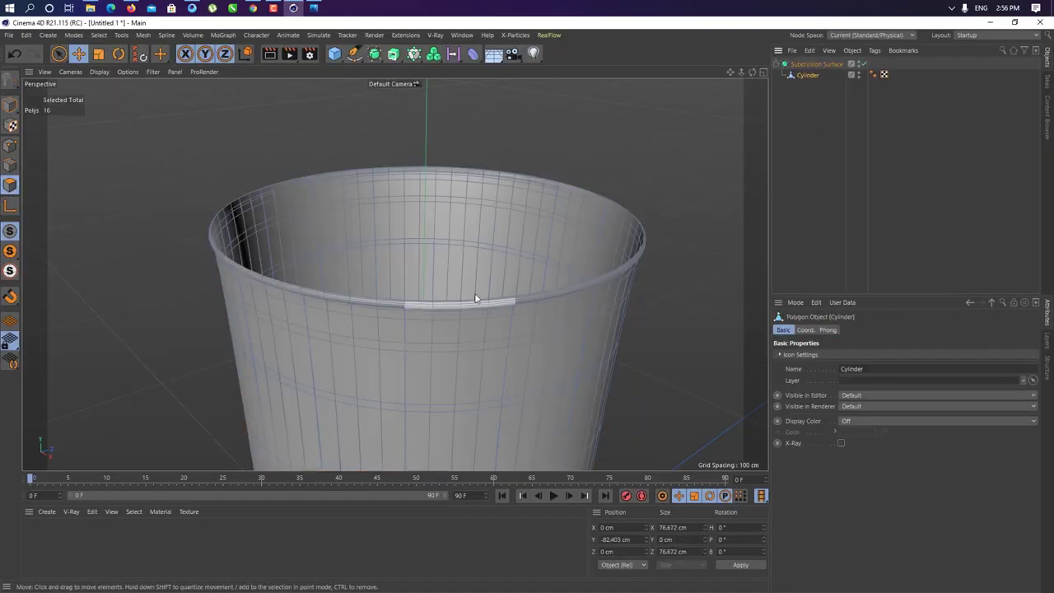
# Loop-select the ring of polygons at the cup's rim and delete them
pyautogui.press('q')
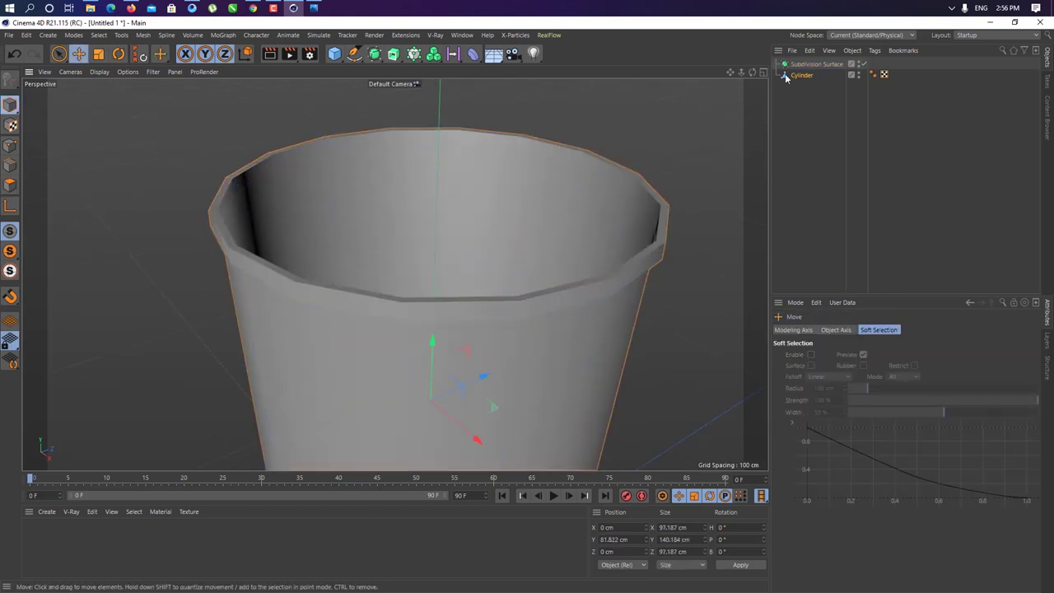
pyautogui.keyDown('alt'); pyautogui.moveTo(610, 275); pyautogui.dragTo(605, 256); pyautogui.keyUp('alt')
pyautogui.press('q')
pyautogui.press('u')
pyautogui.press('l')
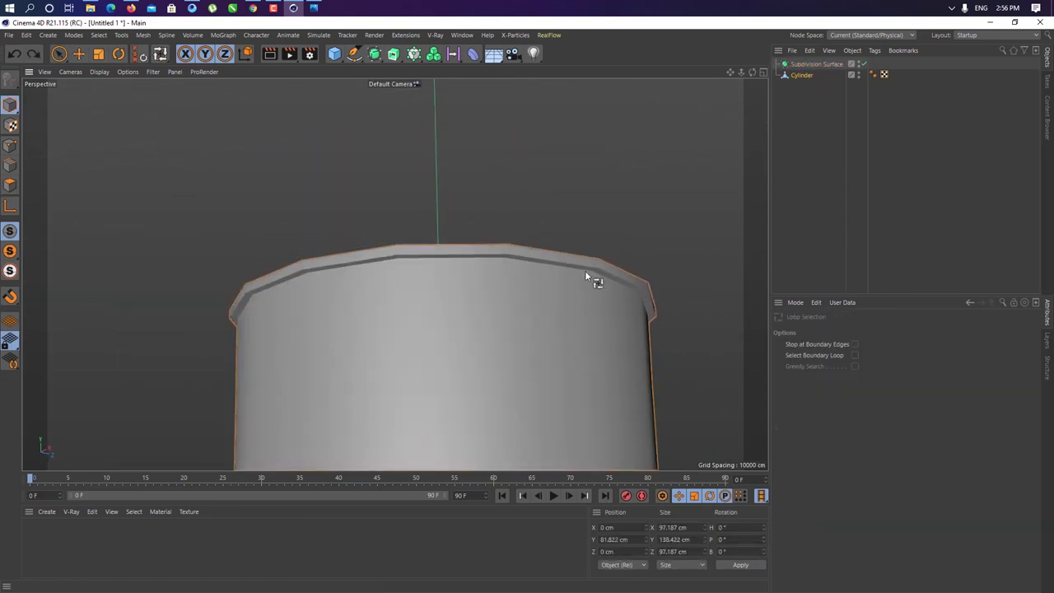
pyautogui.press('Return')
pyautogui.click(439, 276)
pyautogui.press('e')
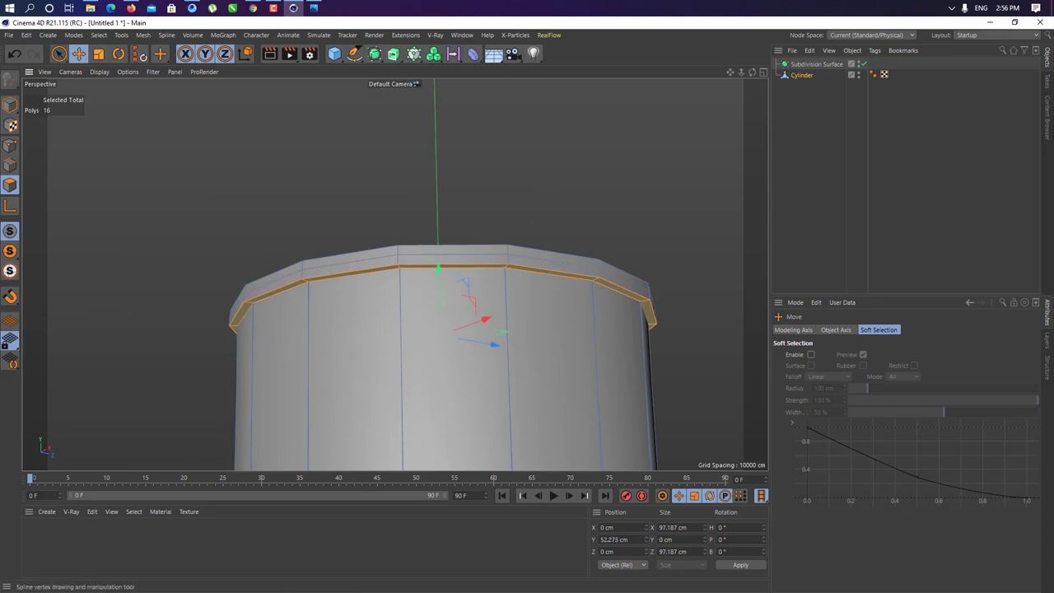
pyautogui.press('Delete')
pyautogui.keyDown('alt'); pyautogui.moveTo(658, 253); pyautogui.dragTo(439, 252); pyautogui.keyUp('alt')
pyautogui.click(636, 263)
# Add a Helix spline around the cup and set its End Radius to 138 cm
pyautogui.scroll(-3, 454, 299)
pyautogui.scroll(-2, 395, 251)
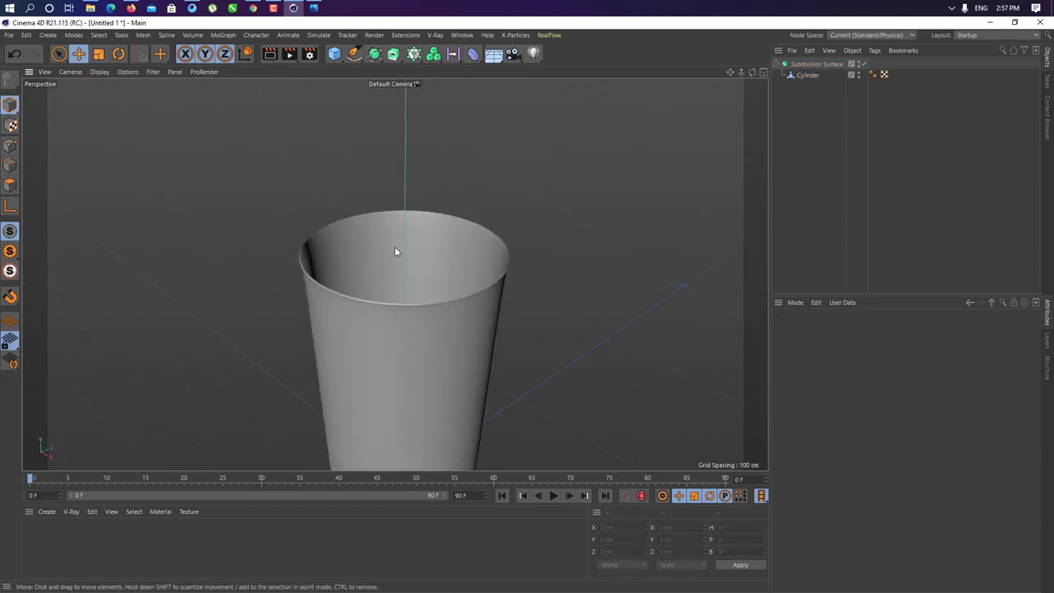
pyautogui.moveTo(355, 54); pyautogui.dragTo(571, 74)
pyautogui.moveTo(546, 152)
pyautogui.keyDown('alt'); pyautogui.mouseDown()
pyautogui.moveTo(620, 363)
pyautogui.moveTo(593, 313)
pyautogui.mouseUp(); pyautogui.keyUp('alt')
pyautogui.moveTo(874, 380)
pyautogui.mouseDown()
pyautogui.moveTo(874, 412)
pyautogui.moveTo(873, 362)
pyautogui.mouseUp()
# Scale the helix down to about 85 cm across using the top view
pyautogui.press('t')
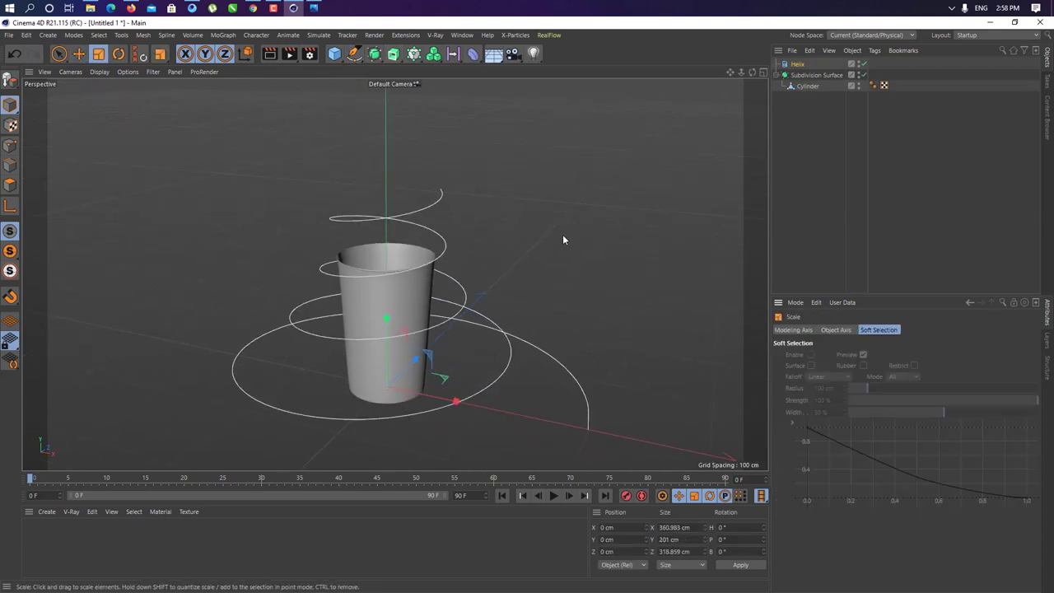
pyautogui.moveTo(431, 145); pyautogui.dragTo(431, 178)
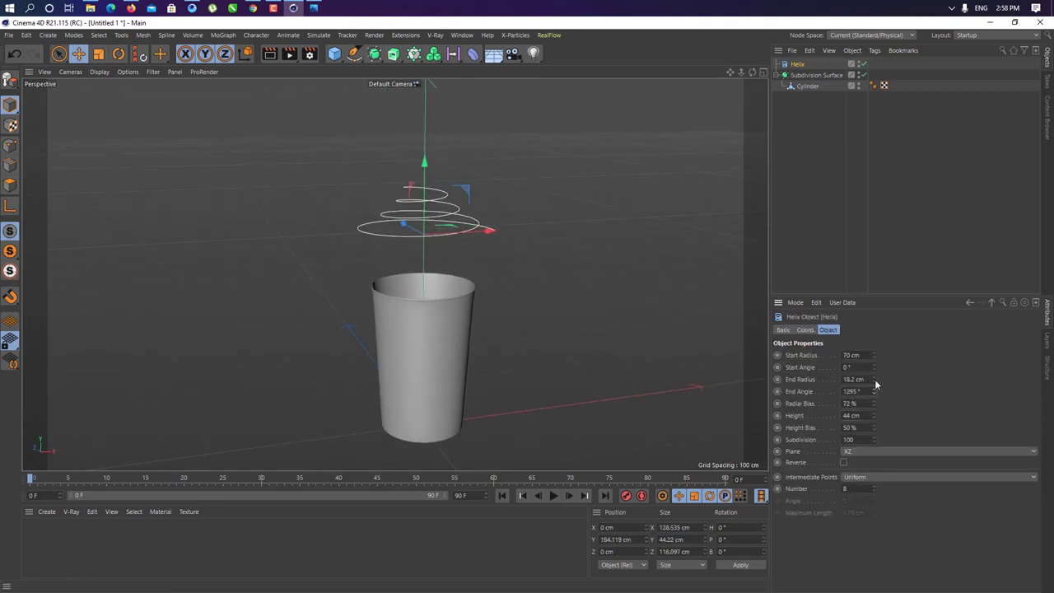
pyautogui.press('F2')
pyautogui.scroll(3, 544, 272)
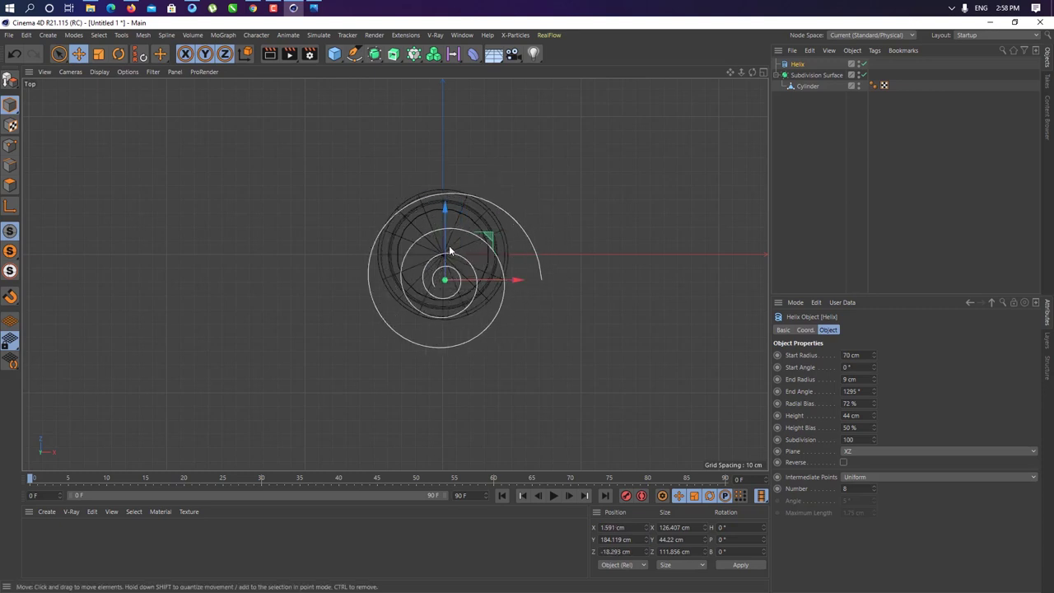
pyautogui.press('t')
pyautogui.moveTo(558, 195); pyautogui.dragTo(312, 177)
pyautogui.press('F1')
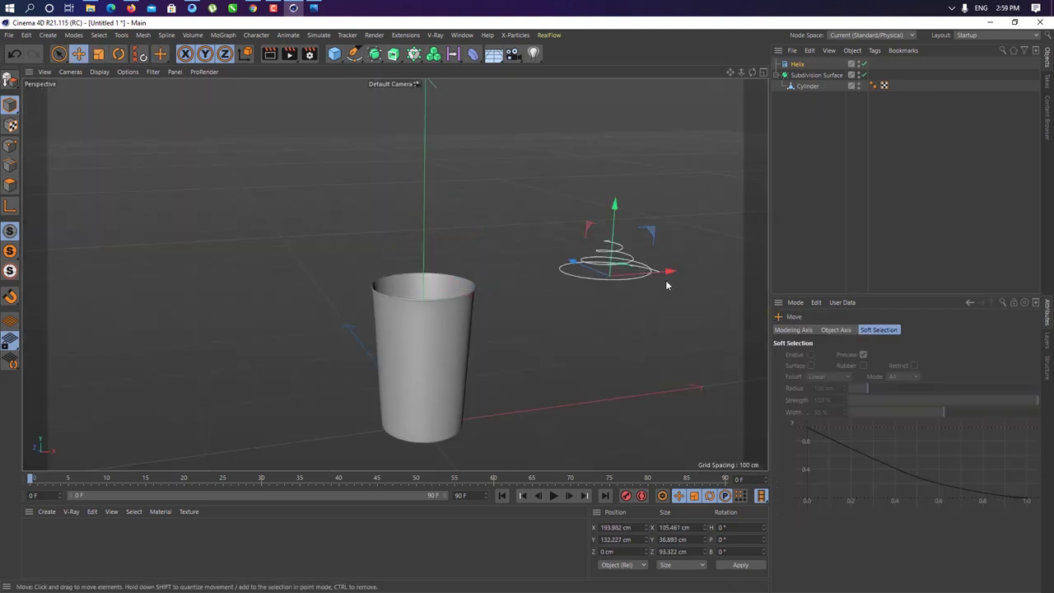
pyautogui.scroll(3, 667, 285)
# Add a Star spline, rotate it a quarter turn (H -90°), and scale it down
pyautogui.click(355, 54)
pyautogui.scroll(-3, 400, 350)
pyautogui.press('r')
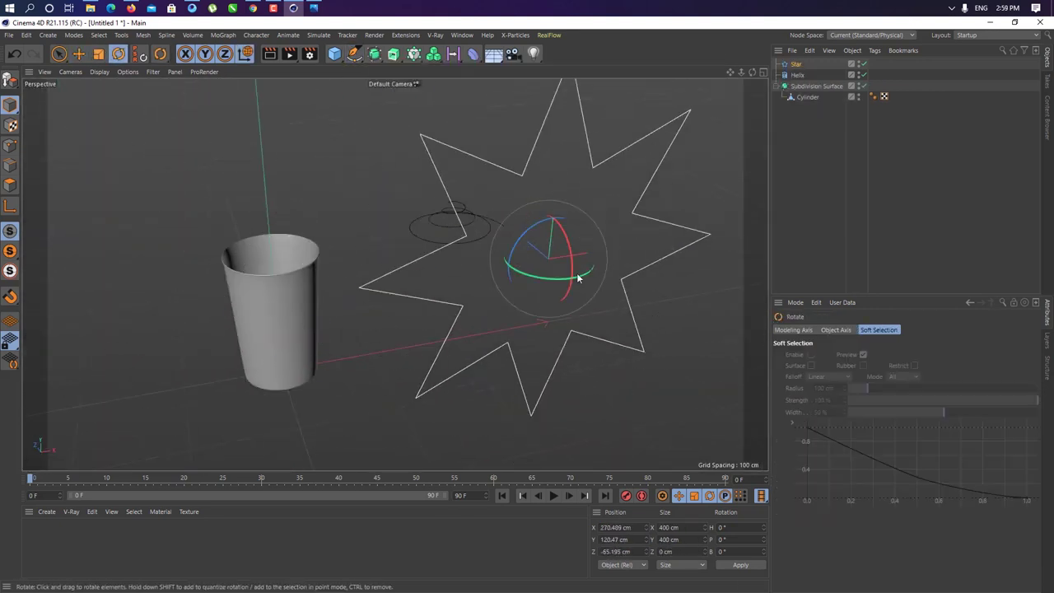
pyautogui.moveTo(577, 273)
pyautogui.mouseDown()
pyautogui.moveTo(460, 251)
pyautogui.moveTo(443, 266)
pyautogui.mouseUp()
pyautogui.press('t')
pyautogui.scroll(5, 507, 252)
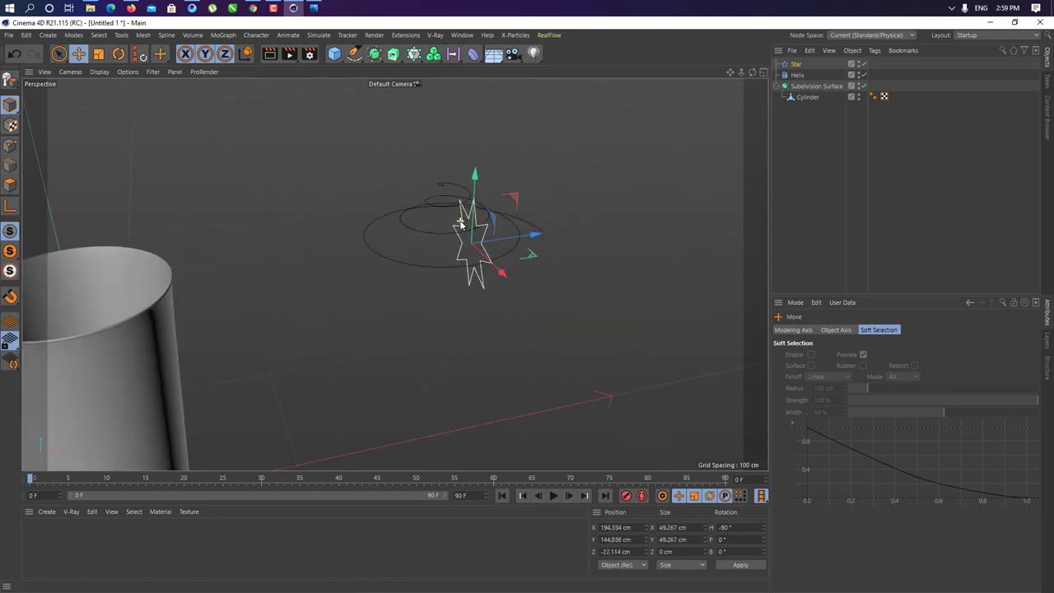
# Add a Sweep, shrink the swept tube, and enlarge the star radii to round it
pyautogui.press('e')
pyautogui.keyDown('alt'); pyautogui.click(437, 128); pyautogui.keyUp('alt')
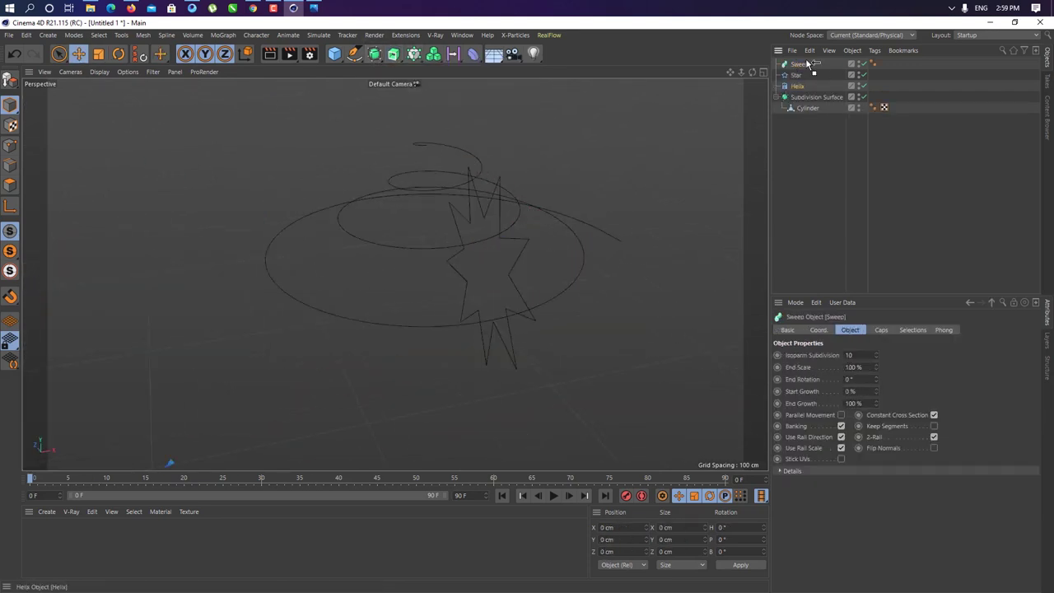
pyautogui.press('t')
pyautogui.moveTo(747, 254)
pyautogui.mouseDown()
pyautogui.moveTo(435, 370)
pyautogui.moveTo(483, 287)
pyautogui.mouseUp()
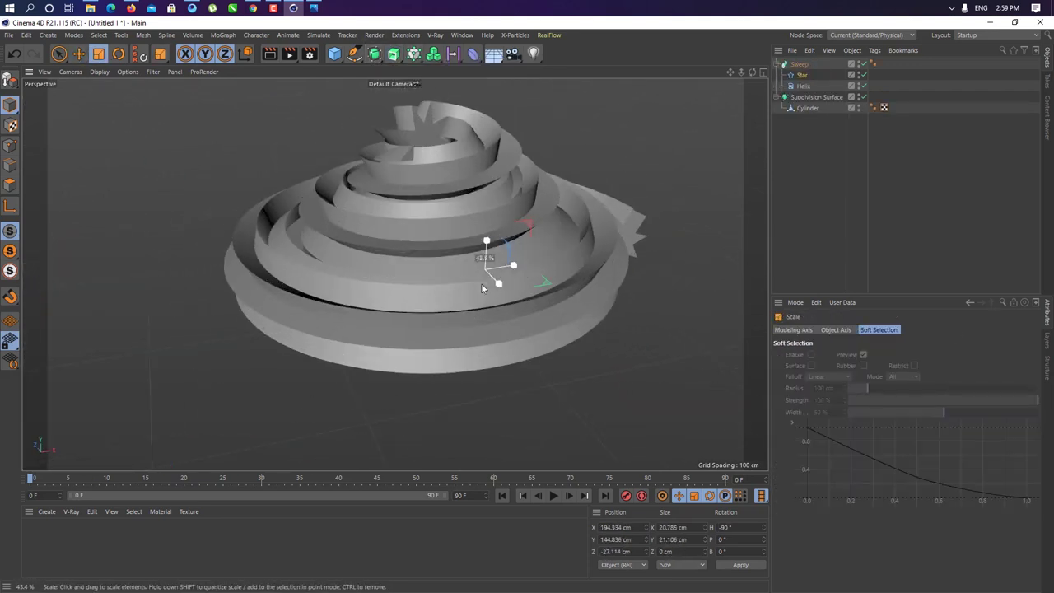
pyautogui.click(806, 86)
pyautogui.click(802, 75)
pyautogui.moveTo(873, 355); pyautogui.dragTo(876, 356)
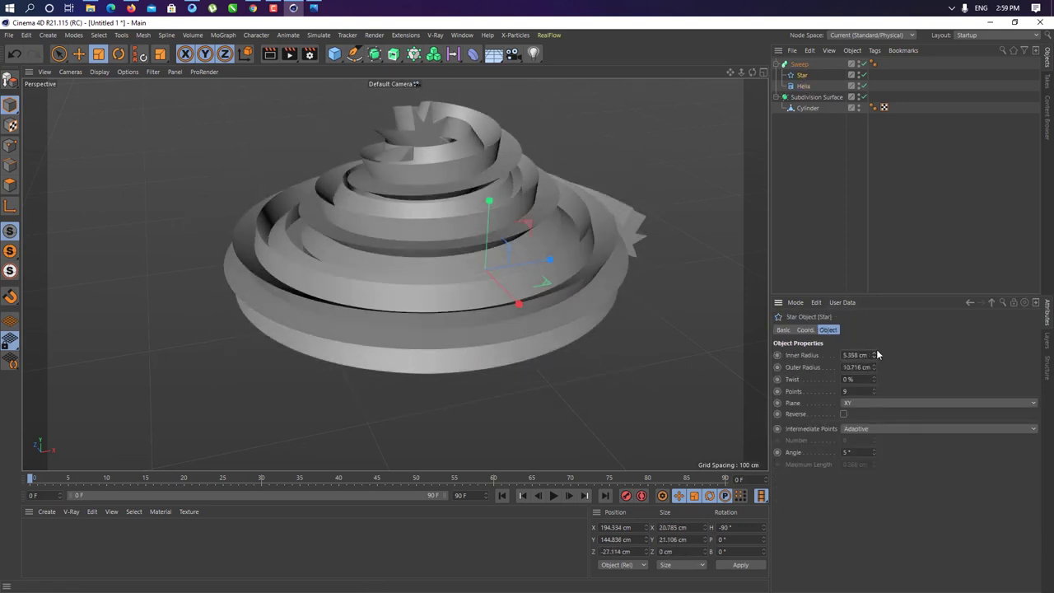
pyautogui.scroll(-5, 484, 264)
pyautogui.moveTo(484, 265)
pyautogui.keyDown('alt'); pyautogui.mouseDown()
pyautogui.moveTo(334, 328)
pyautogui.moveTo(462, 346)
pyautogui.mouseUp(); pyautogui.keyUp('alt')
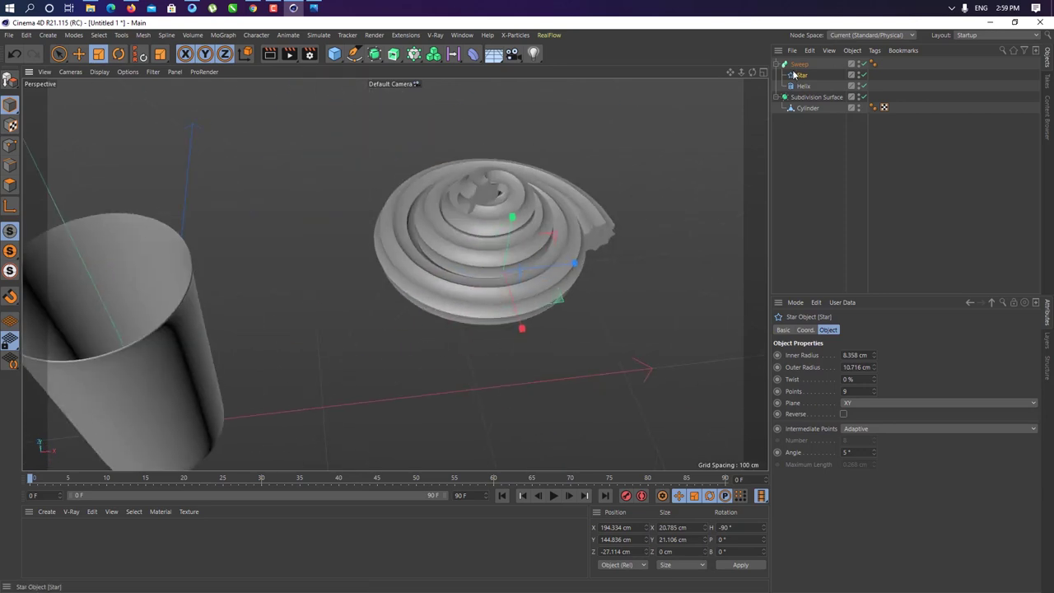
# Taper the swirl by adding points to the Sweep's scale curve and pulling its end to zero
pyautogui.click(494, 247)
pyautogui.scroll(-1, 794, 360)
pyautogui.moveTo(830, 404); pyautogui.dragTo(831, 476)
pyautogui.keyDown('ctrl'); pyautogui.click(868, 421); pyautogui.keyUp('ctrl')
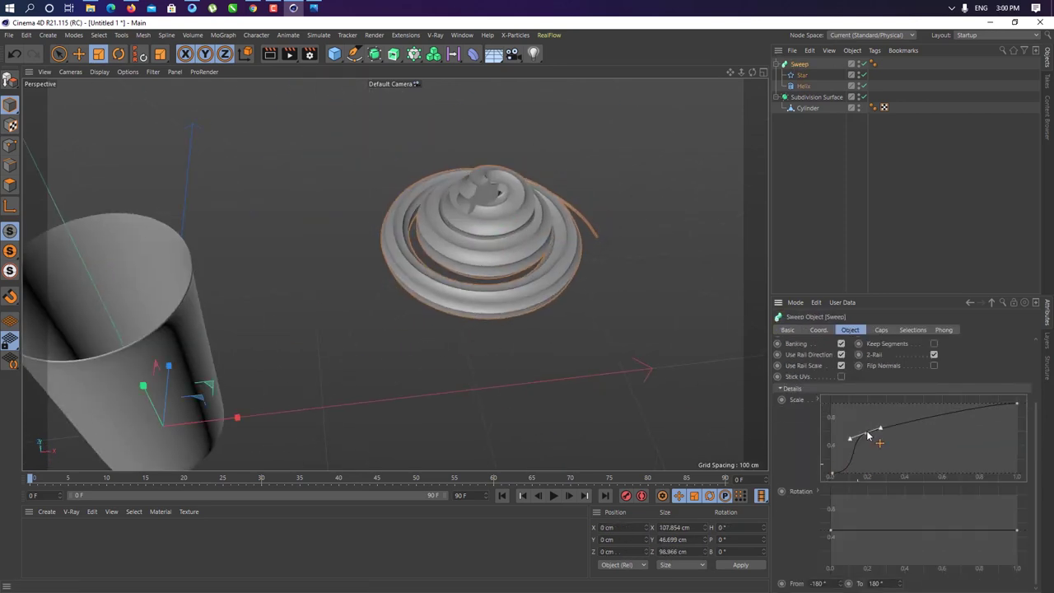
pyautogui.moveTo(1017, 403); pyautogui.dragTo(1015, 469)
pyautogui.keyDown('ctrl'); pyautogui.click(1005, 422); pyautogui.keyUp('ctrl')
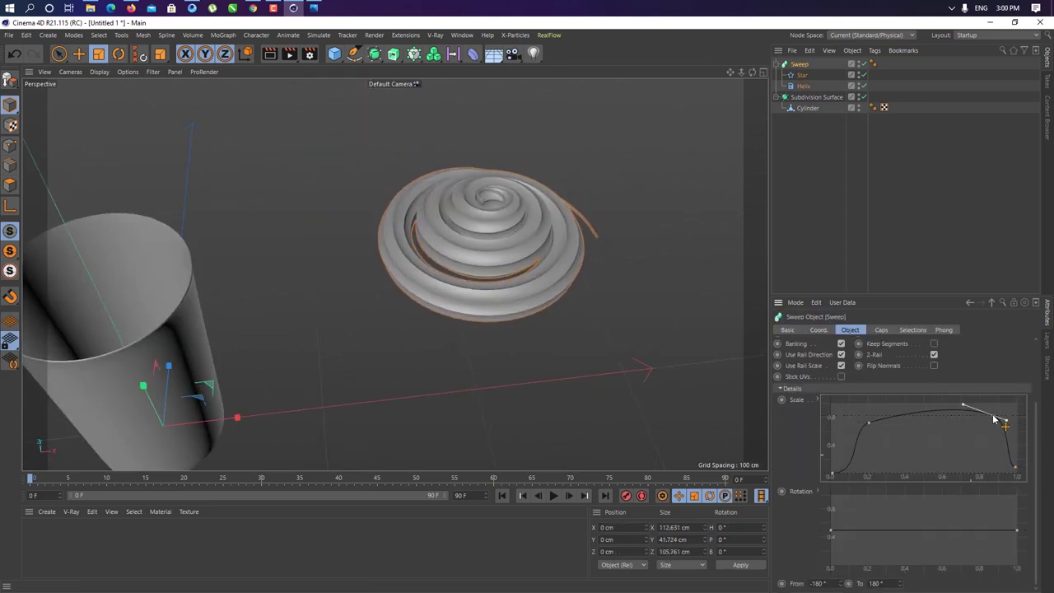
pyautogui.keyDown('alt'); pyautogui.moveTo(495, 247); pyautogui.dragTo(445, 297); pyautogui.keyUp('alt')
# Adjust the helix's radial and height bias and move the swirl onto the top of the cup
pyautogui.click(803, 86)
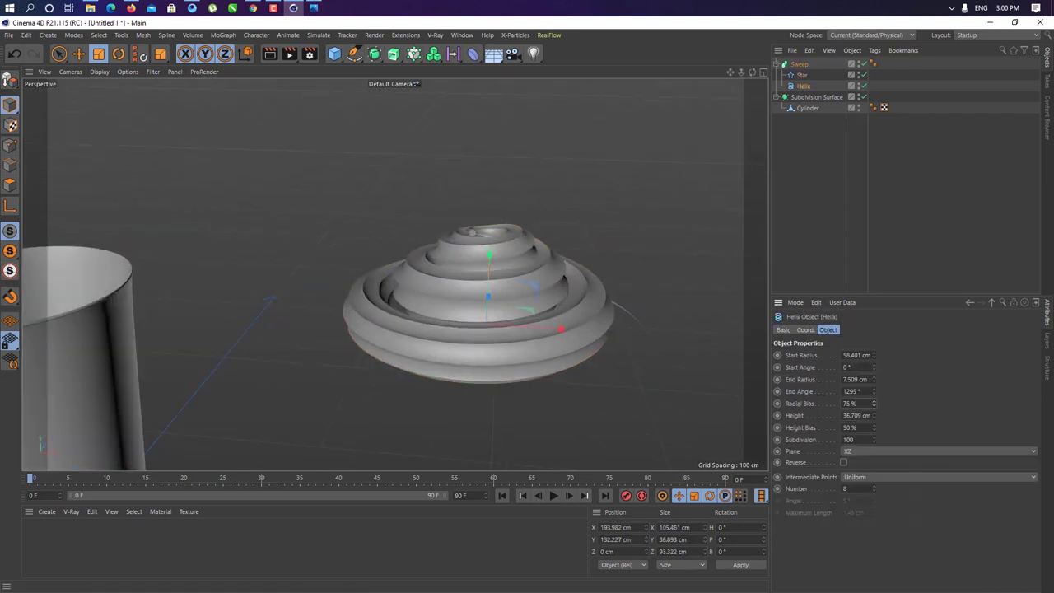
pyautogui.moveTo(873, 403); pyautogui.dragTo(874, 449)
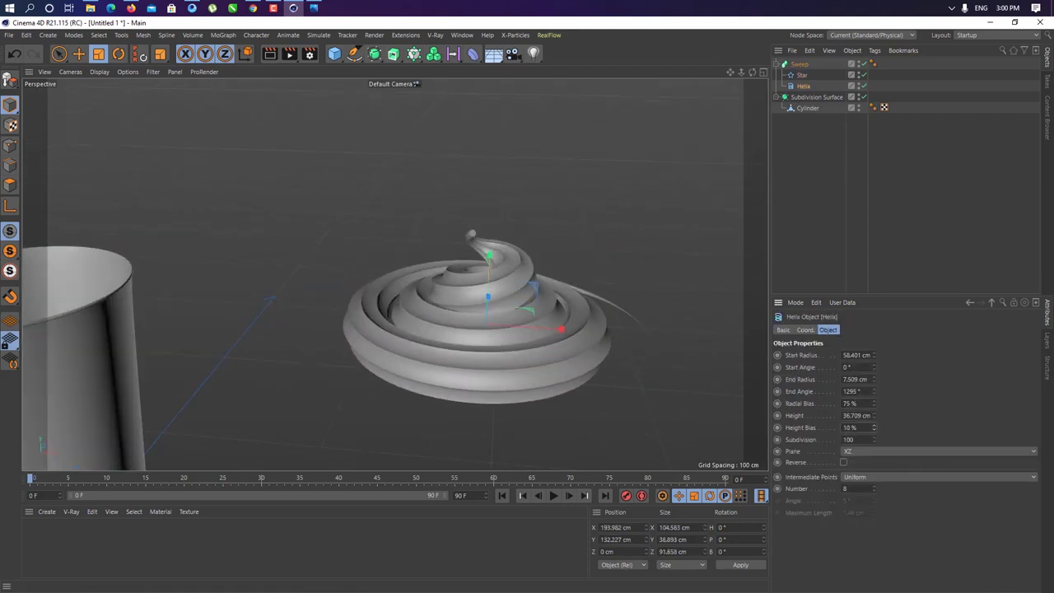
pyautogui.moveTo(610, 382)
pyautogui.keyDown('alt'); pyautogui.mouseDown()
pyautogui.moveTo(433, 315)
pyautogui.moveTo(574, 308)
pyautogui.moveTo(303, 365)
pyautogui.moveTo(462, 311)
pyautogui.mouseUp(); pyautogui.keyUp('alt')
pyautogui.press('e')
pyautogui.press('t')
pyautogui.press('e')
pyautogui.scroll(-3, 462, 311)
# Resize the helix to fit the cup rim and fine-tune its radial bias
pyautogui.click(799, 64)
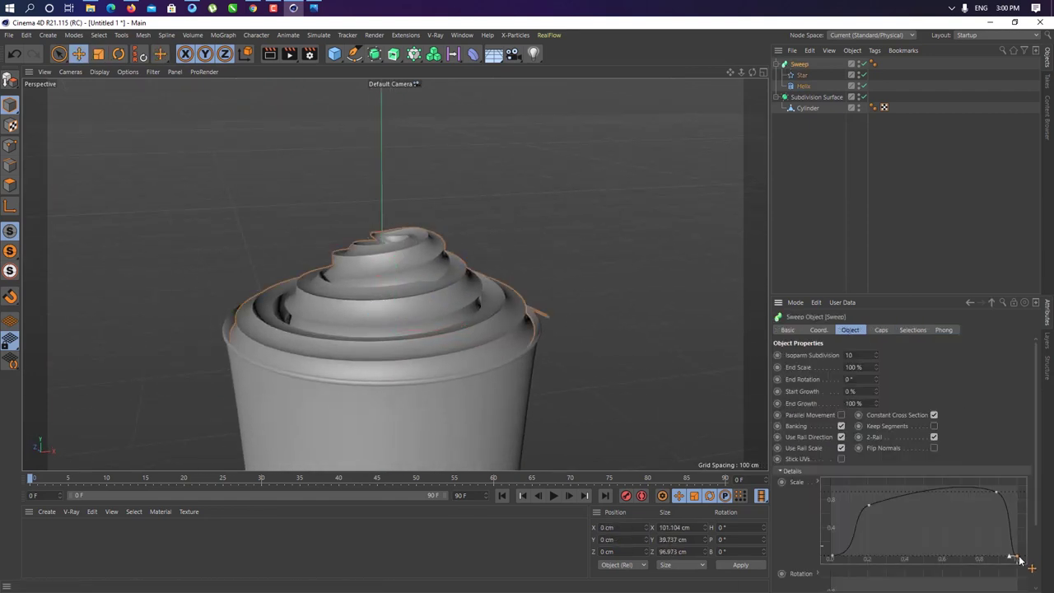
pyautogui.click(800, 86)
pyautogui.press('t')
pyautogui.moveTo(672, 161); pyautogui.dragTo(702, 143)
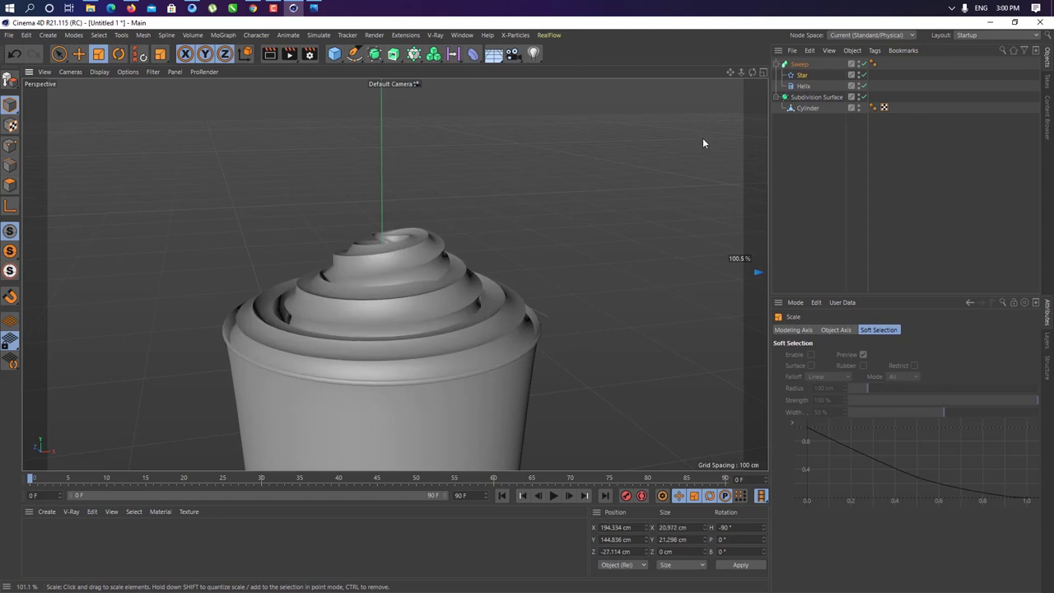
pyautogui.click(800, 85)
pyautogui.moveTo(876, 404); pyautogui.dragTo(876, 387)
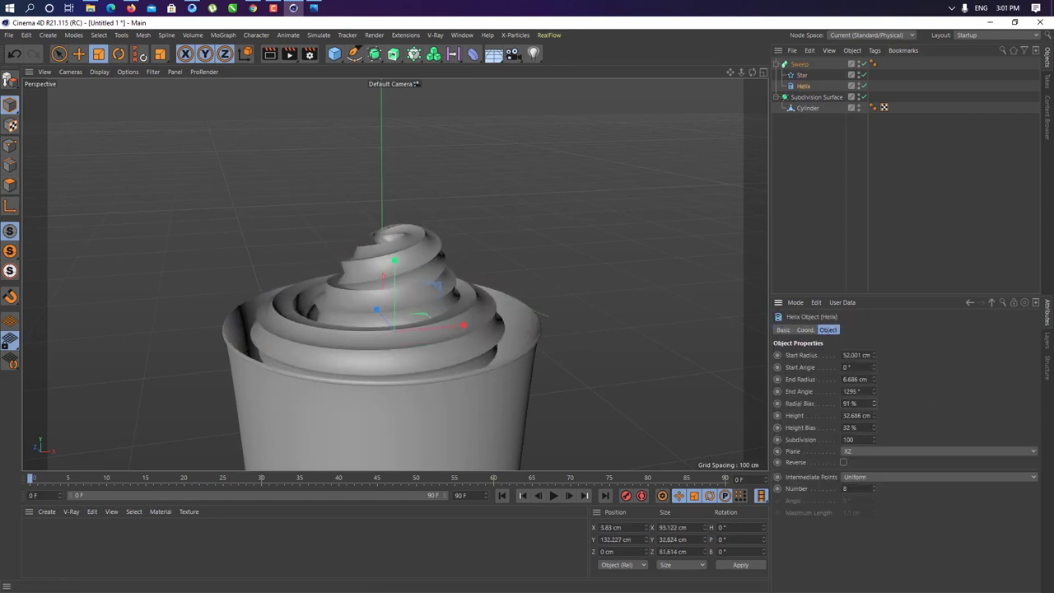
pyautogui.press('e')
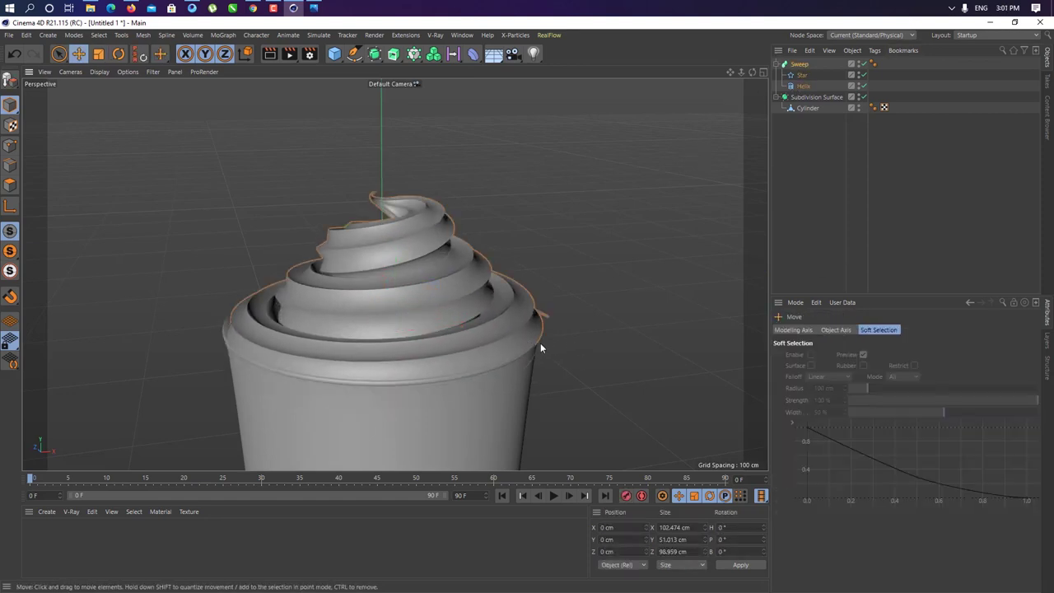
pyautogui.scroll(-3, 504, 406)
pyautogui.click(799, 63)
# Add a Volume Builder with the sweep as its child and set a voxel size of 2
pyautogui.click(434, 53)
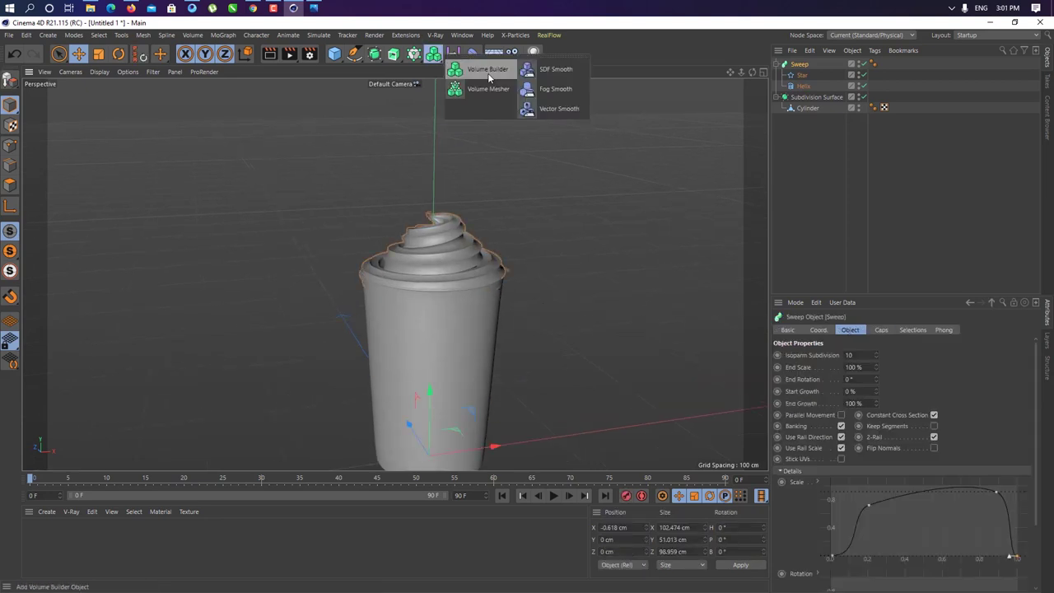
pyautogui.keyDown('alt'); pyautogui.click(461, 66); pyautogui.keyUp('alt')
pyautogui.press('t')
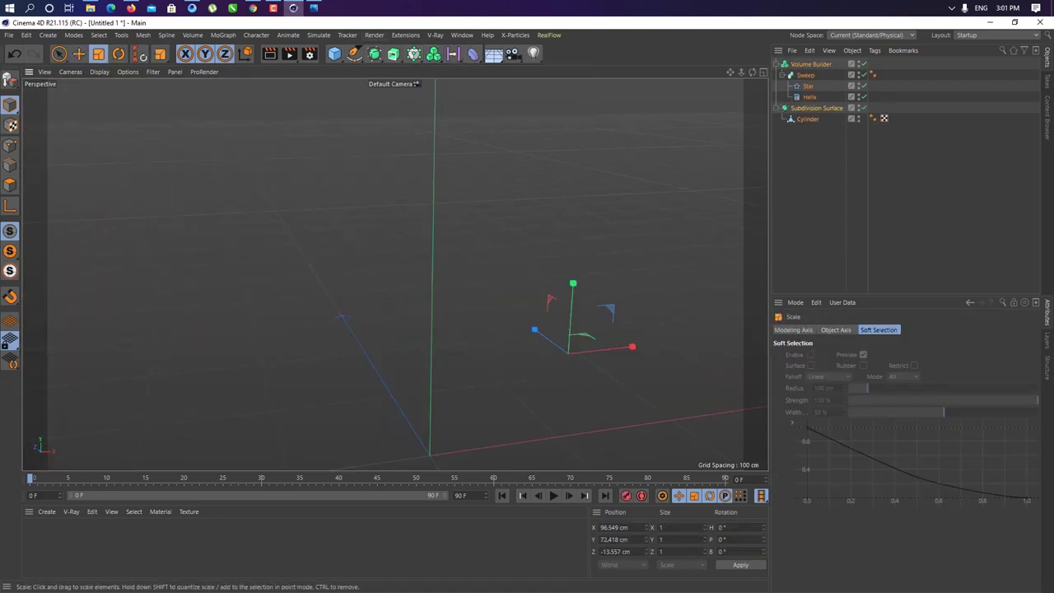
pyautogui.moveTo(577, 329); pyautogui.dragTo(357, 283)
pyautogui.write('22')
pyautogui.press('Return')
pyautogui.press('Return')
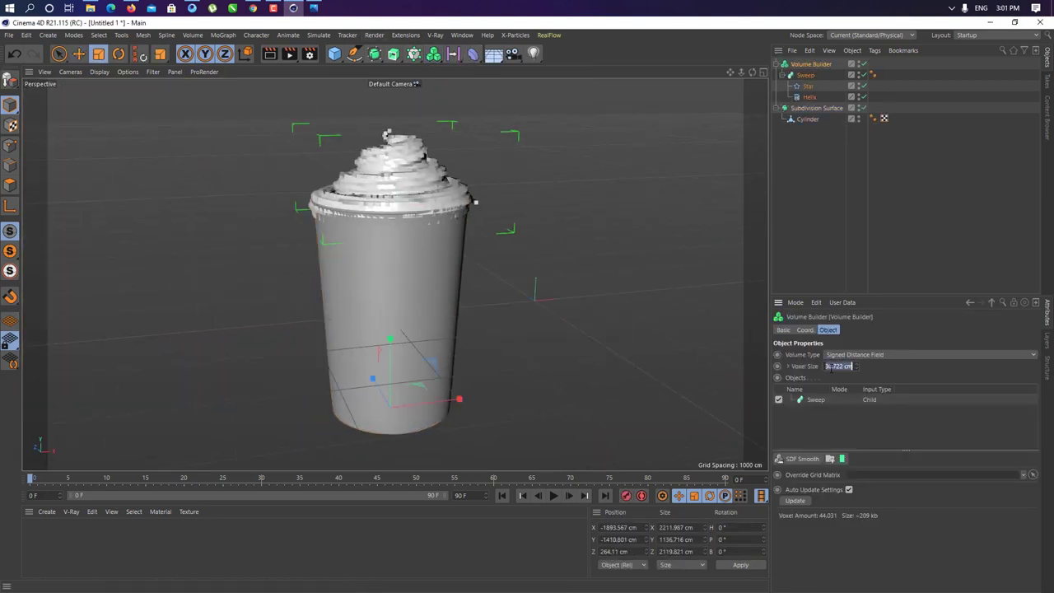
pyautogui.click(376, 284)
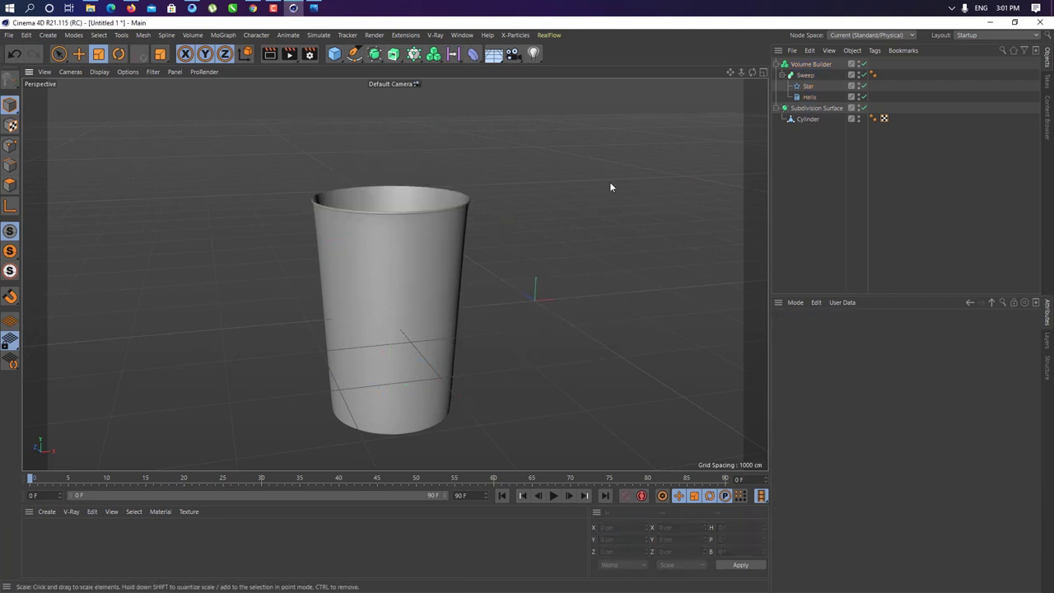
# Change the Volume Builder's voxel size to 5 cm
pyautogui.click(810, 64)
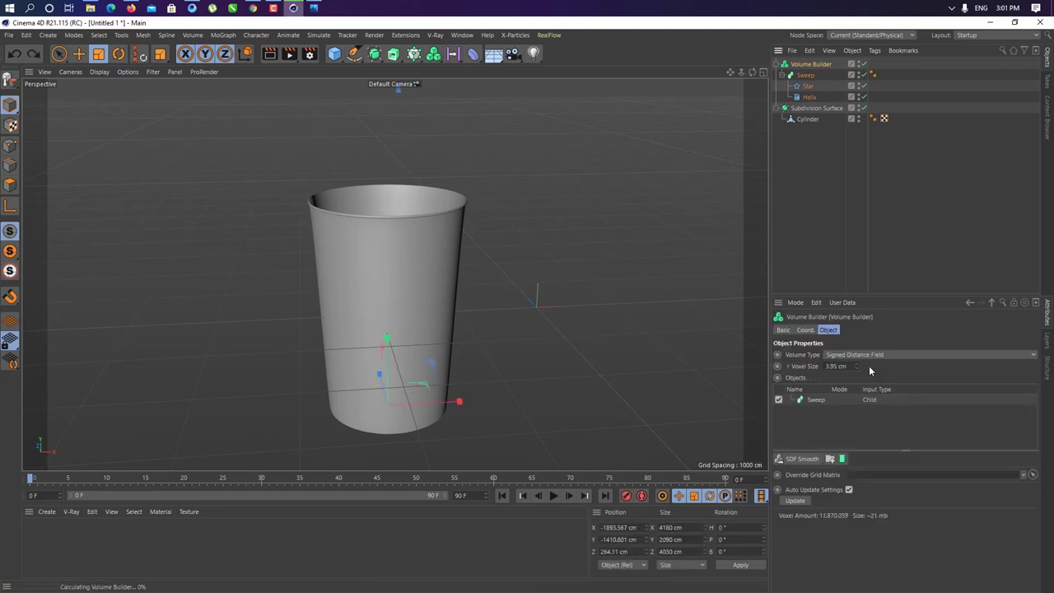
pyautogui.moveTo(857, 366)
pyautogui.mouseDown()
pyautogui.moveTo(826, 360)
pyautogui.moveTo(762, 122)
pyautogui.mouseUp()
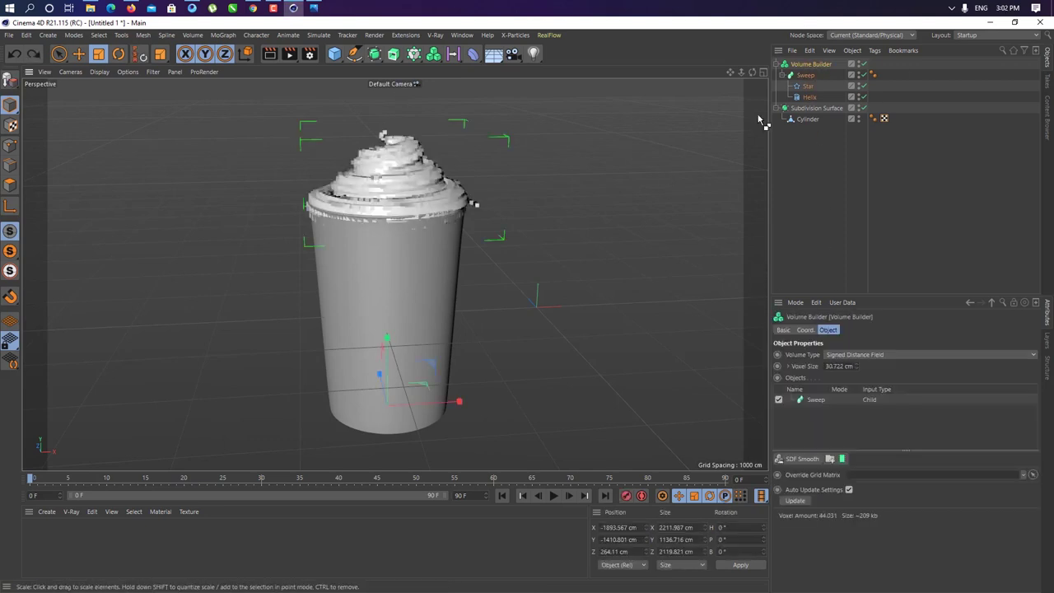
pyautogui.write('5')
pyautogui.press('Return')
pyautogui.scroll(2, 395, 212)
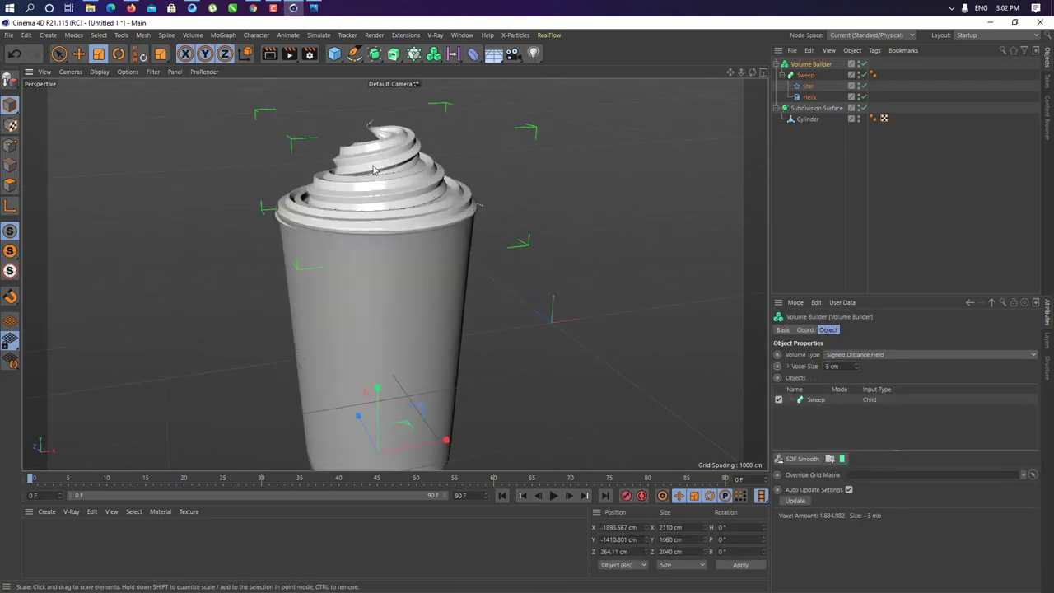
pyautogui.scroll(3, 395, 212)
pyautogui.click(529, 195)
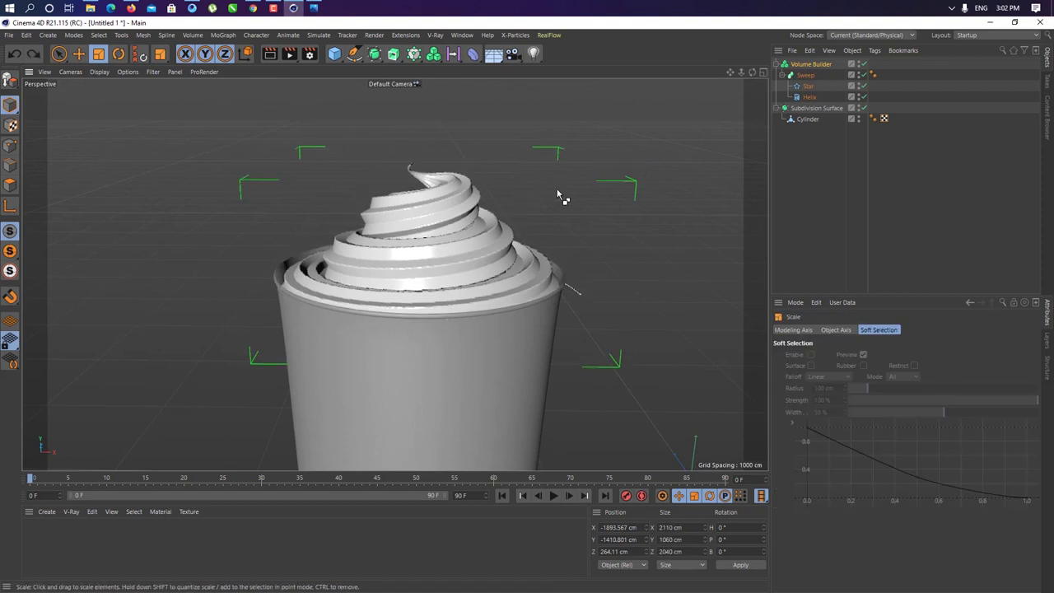
pyautogui.keyDown('alt'); pyautogui.moveTo(543, 200); pyautogui.dragTo(527, 247); pyautogui.keyUp('alt')
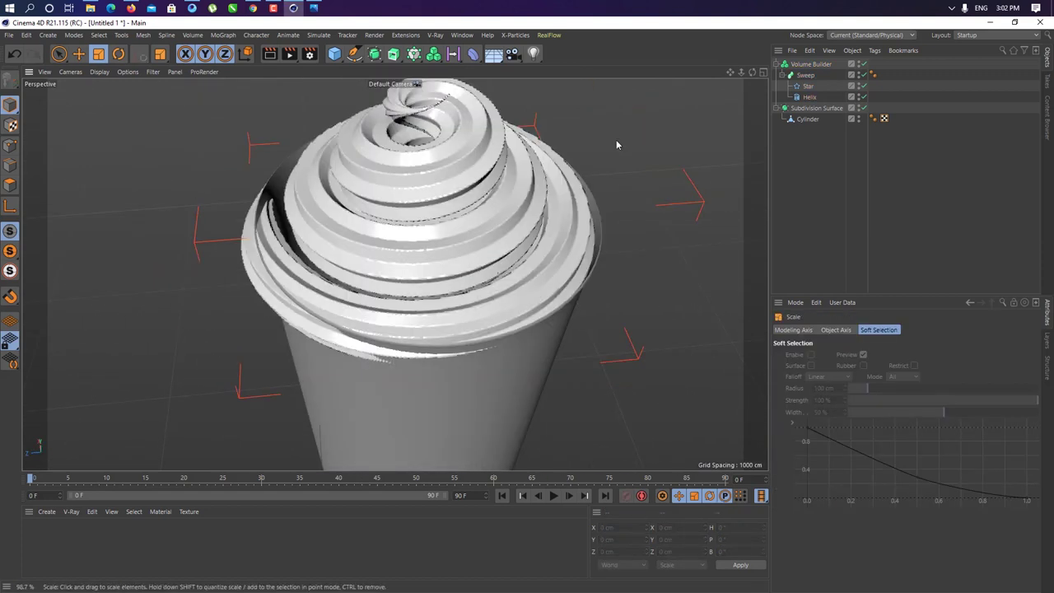
# Try making the sweep editable, undo it, and rescale the helix spiral instead
pyautogui.click(805, 75)
pyautogui.press('c')
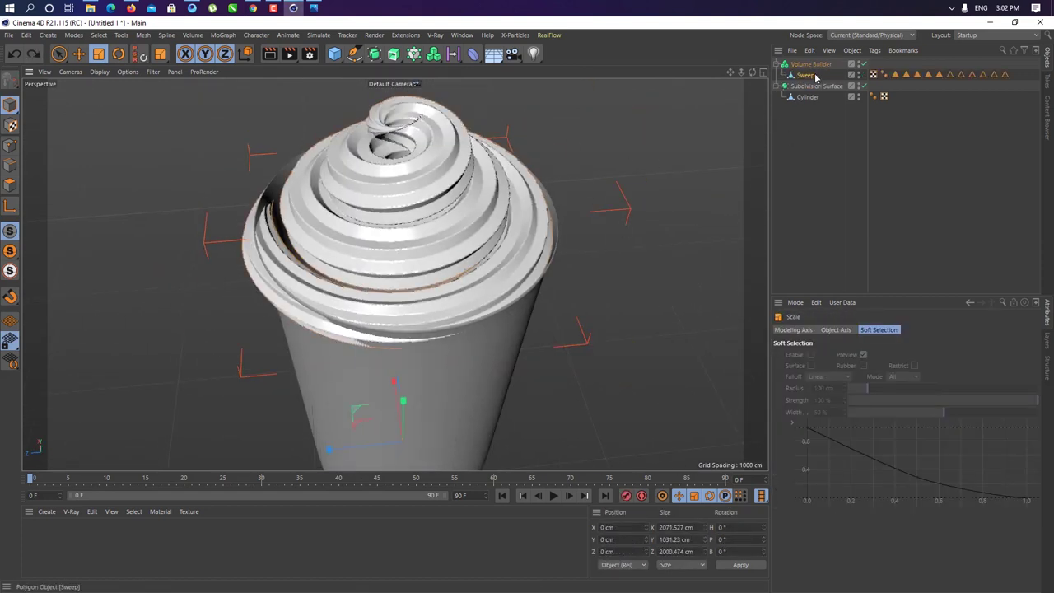
pyautogui.hotkey('ctrl', 'z')
pyautogui.hotkey('ctrl', 'z')
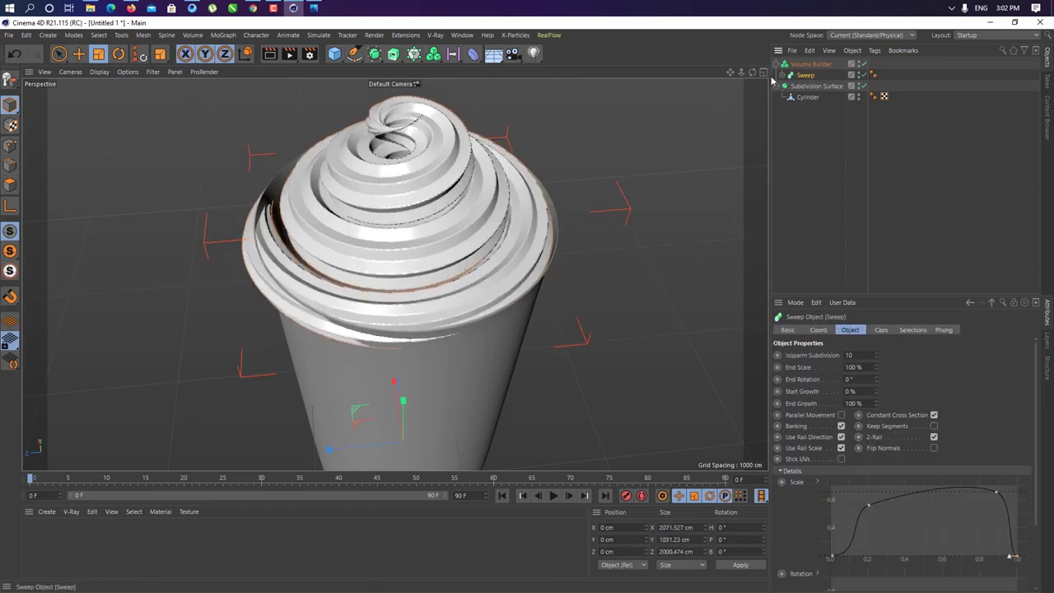
pyautogui.hotkey('ctrl', 'z')
pyautogui.click(808, 98)
pyautogui.press('e')
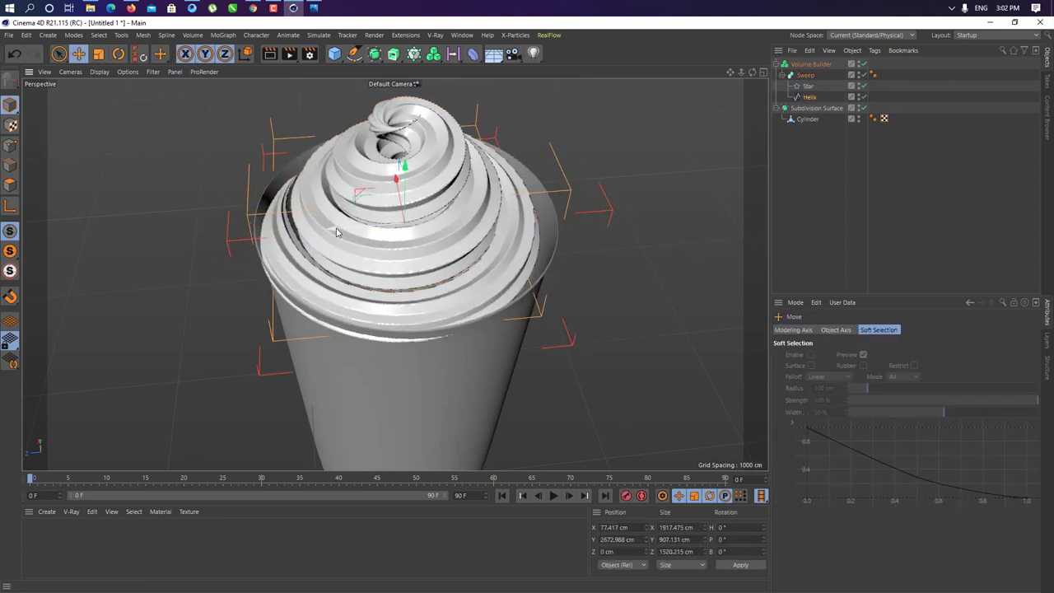
pyautogui.press('t')
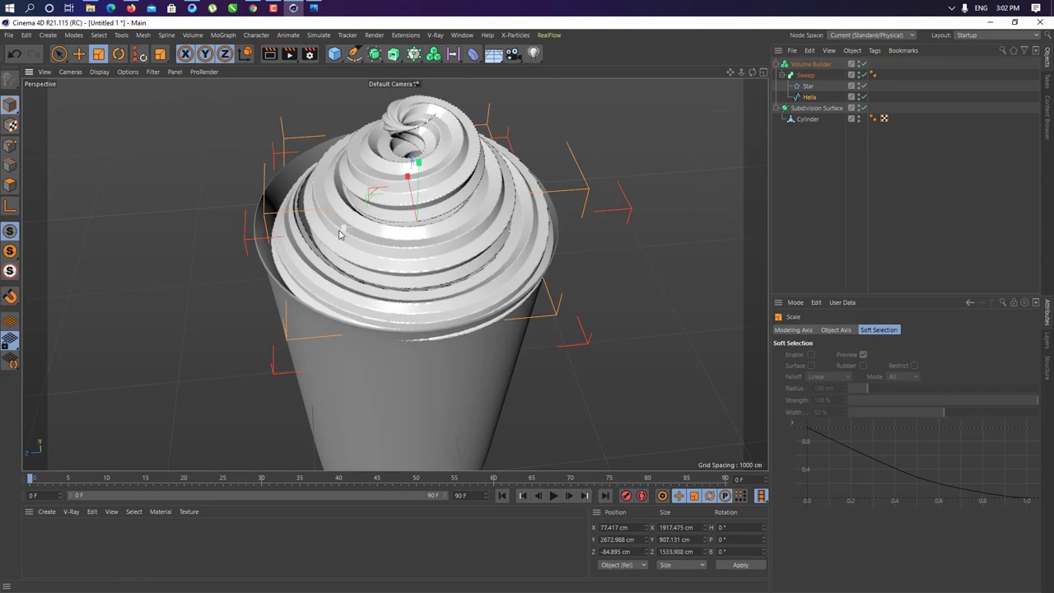
pyautogui.moveTo(338, 235); pyautogui.dragTo(529, 284)
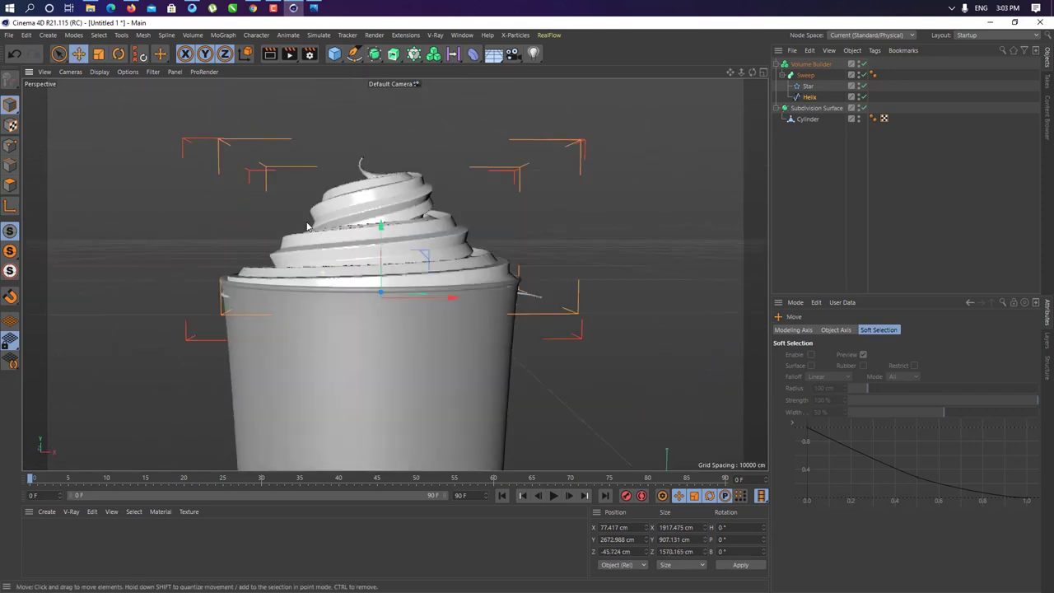
# Select the Volume Builder and shift the topping sideways along X over the cup
pyautogui.click(530, 285)
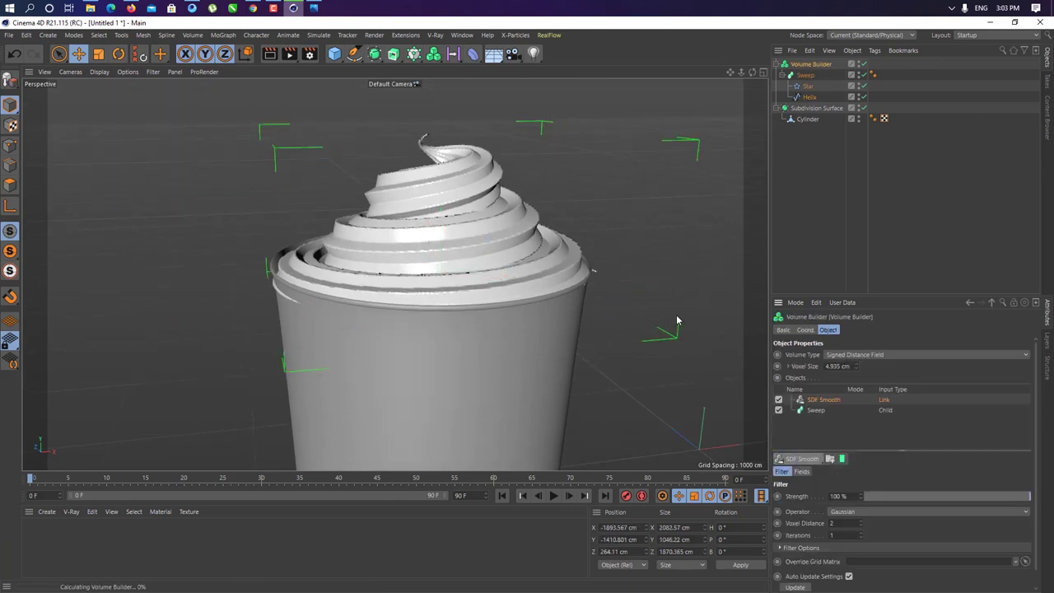
pyautogui.keyDown('alt'); pyautogui.moveTo(599, 267); pyautogui.dragTo(500, 260); pyautogui.keyUp('alt')
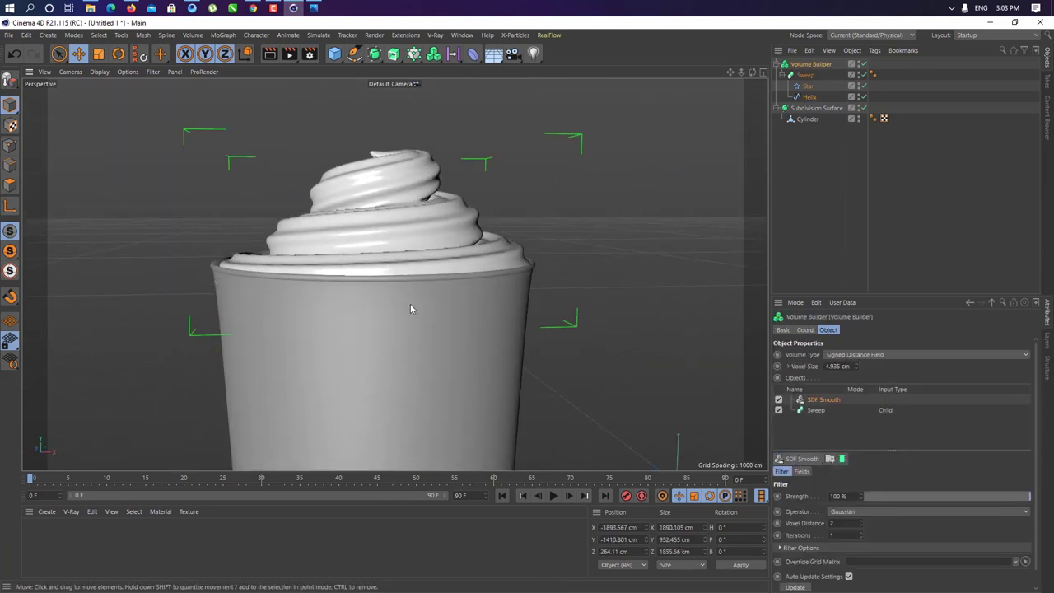
pyautogui.press('r')
pyautogui.scroll(-3, 470, 231)
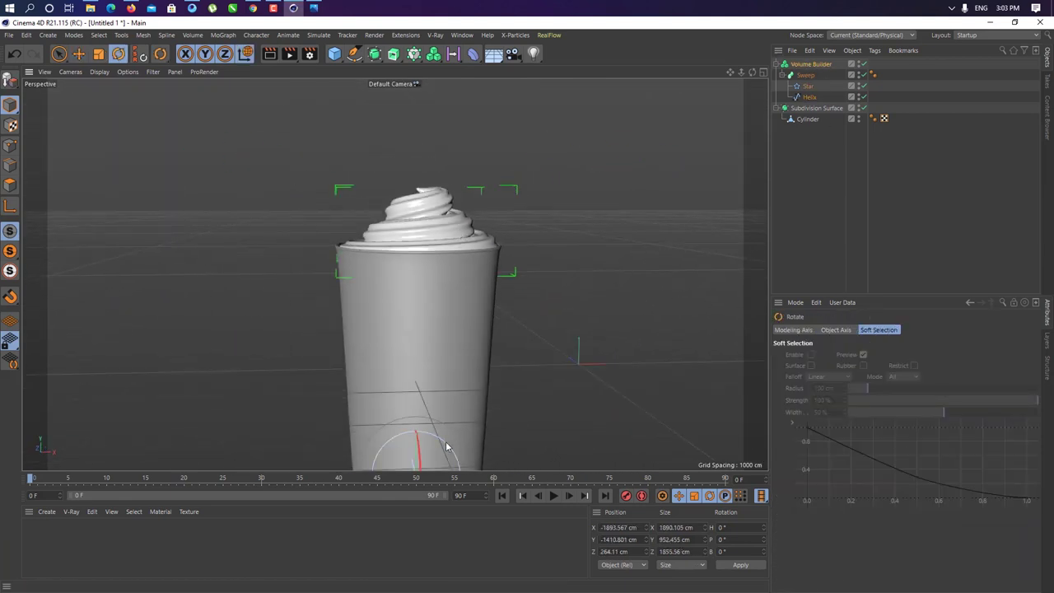
pyautogui.moveTo(437, 443); pyautogui.dragTo(472, 446)
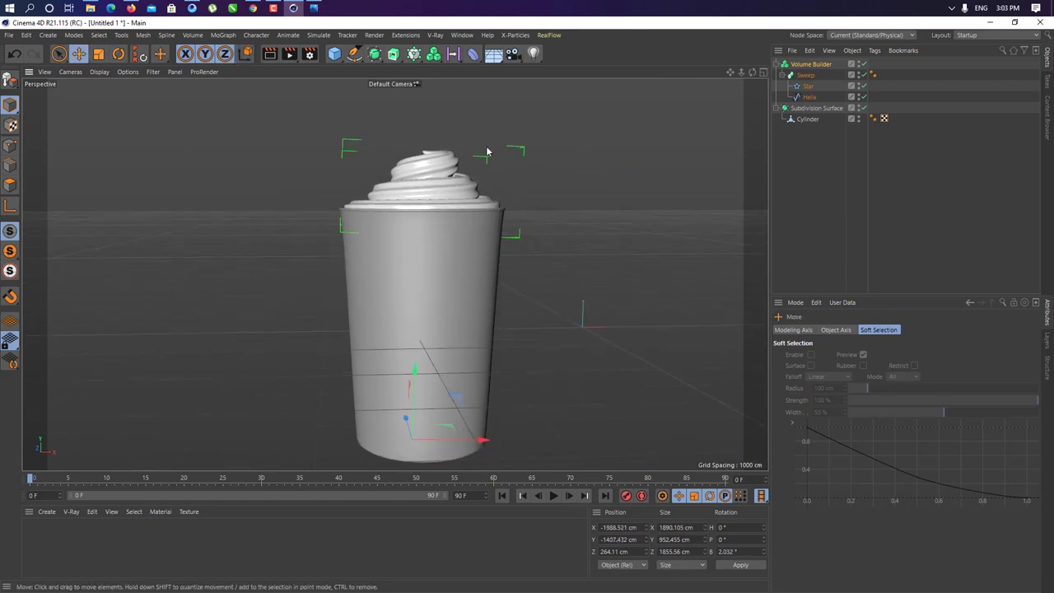
pyautogui.scroll(3, 487, 151)
pyautogui.scroll(2, 482, 197)
pyautogui.scroll(1, 480, 226)
# Lower the Volume Builder's SDF Smooth strength to 68%
pyautogui.click(480, 226)
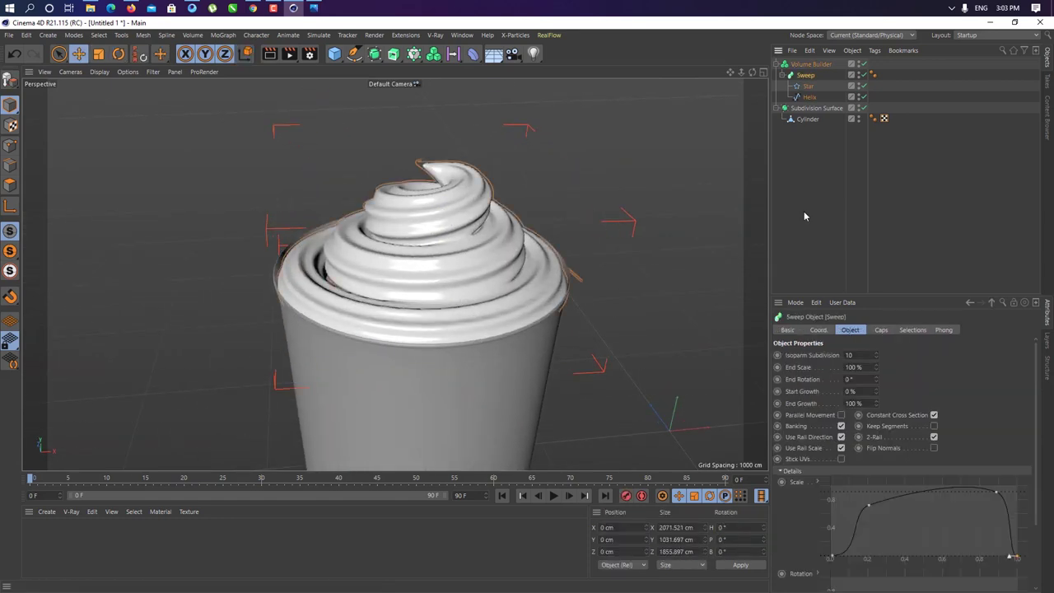
pyautogui.click(811, 64)
pyautogui.moveTo(974, 492); pyautogui.dragTo(943, 496)
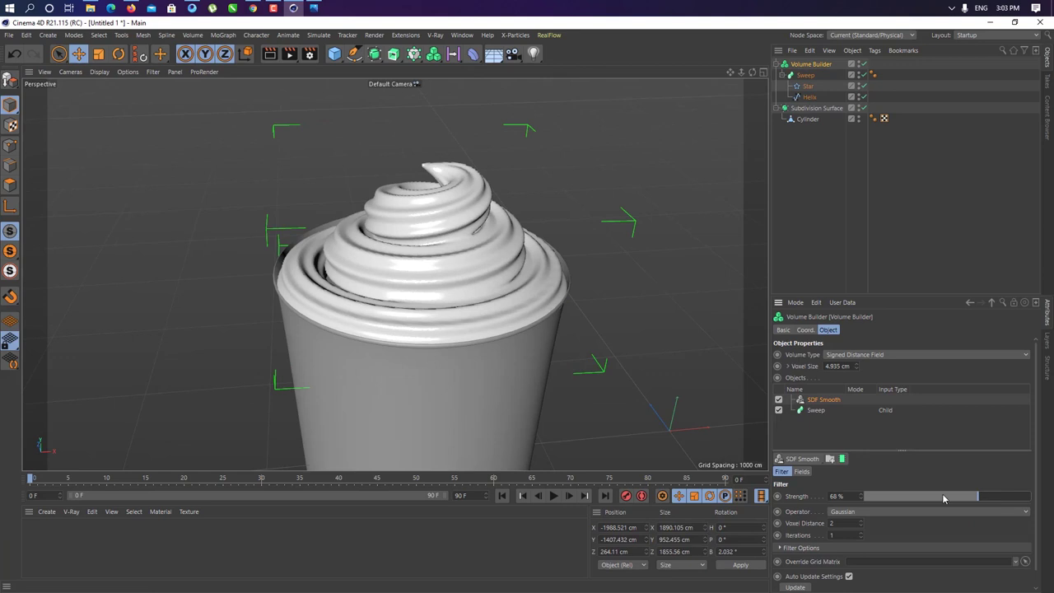
# Add a Volume Mesher above the builder and expand its voxel range threshold settings
pyautogui.click(534, 53)
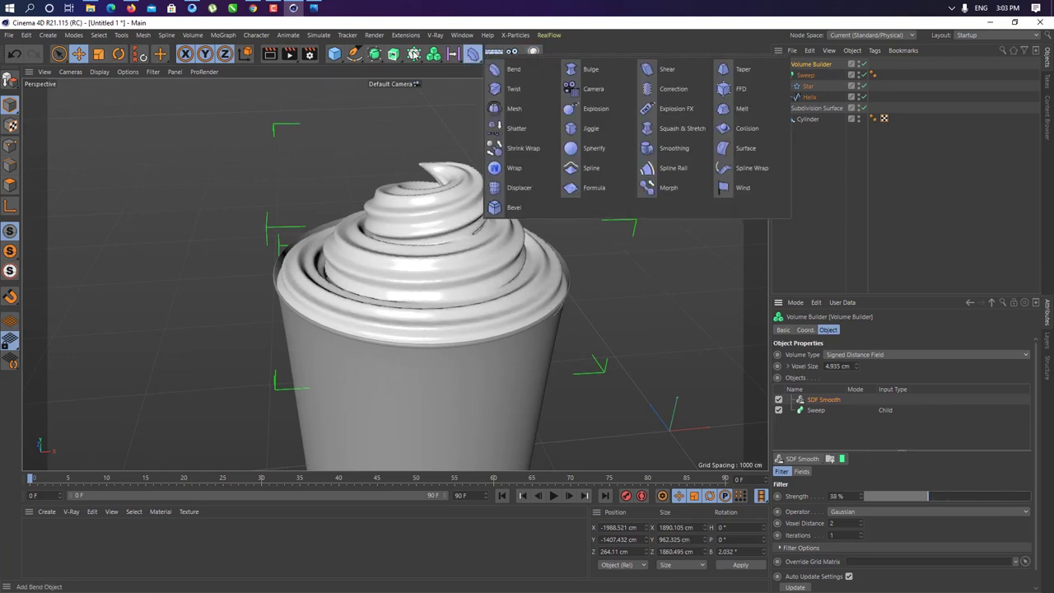
pyautogui.keyDown('alt'); pyautogui.click(737, 177); pyautogui.keyUp('alt')
pyautogui.click(788, 355)
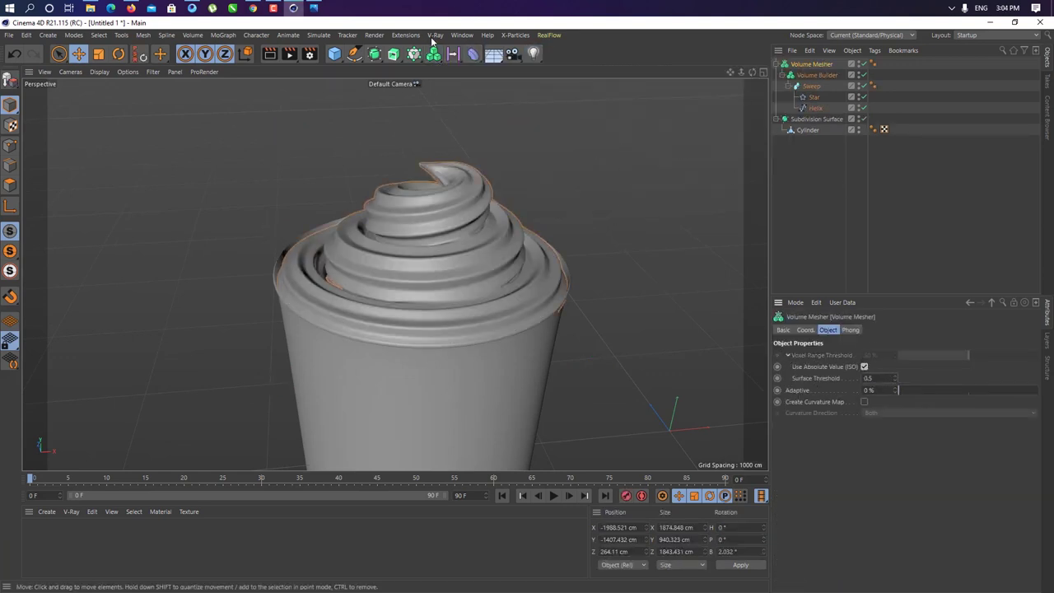
pyautogui.moveTo(565, 276)
pyautogui.keyDown('alt'); pyautogui.mouseDown()
pyautogui.moveTo(430, 317)
pyautogui.moveTo(590, 269)
pyautogui.moveTo(575, 298)
pyautogui.moveTo(400, 340)
pyautogui.moveTo(282, 289)
pyautogui.moveTo(565, 364)
pyautogui.moveTo(505, 306)
pyautogui.moveTo(571, 272)
pyautogui.mouseUp(); pyautogui.keyUp('alt')
# Paste all cup objects into a new project, viewed slightly from above with nothing selected
pyautogui.hotkey('ctrl', 'a')
pyautogui.click(8, 35)
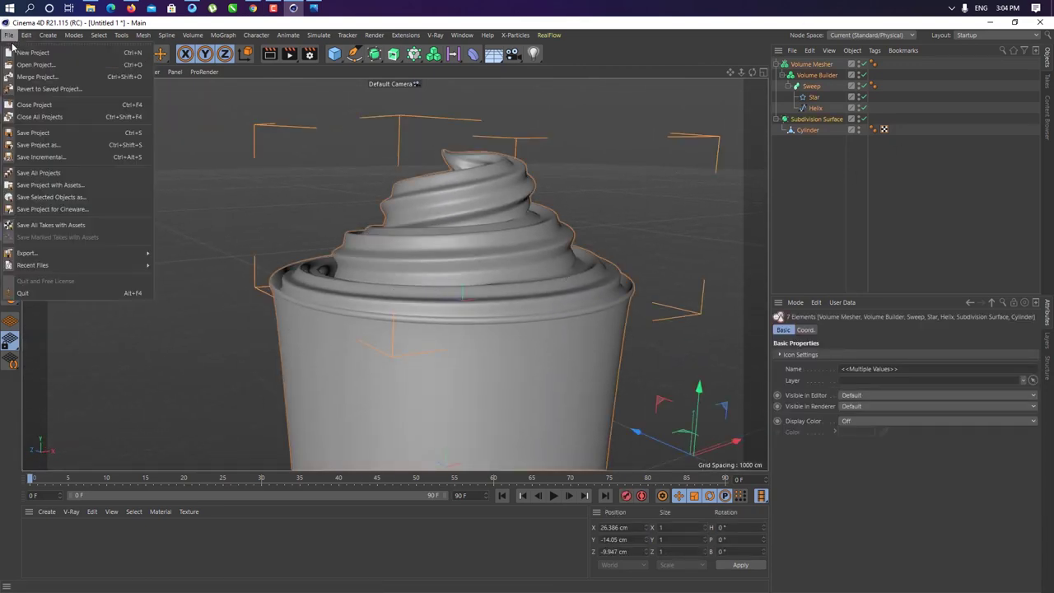
pyautogui.click(12, 51)
pyautogui.hotkey('ctrl', 'v')
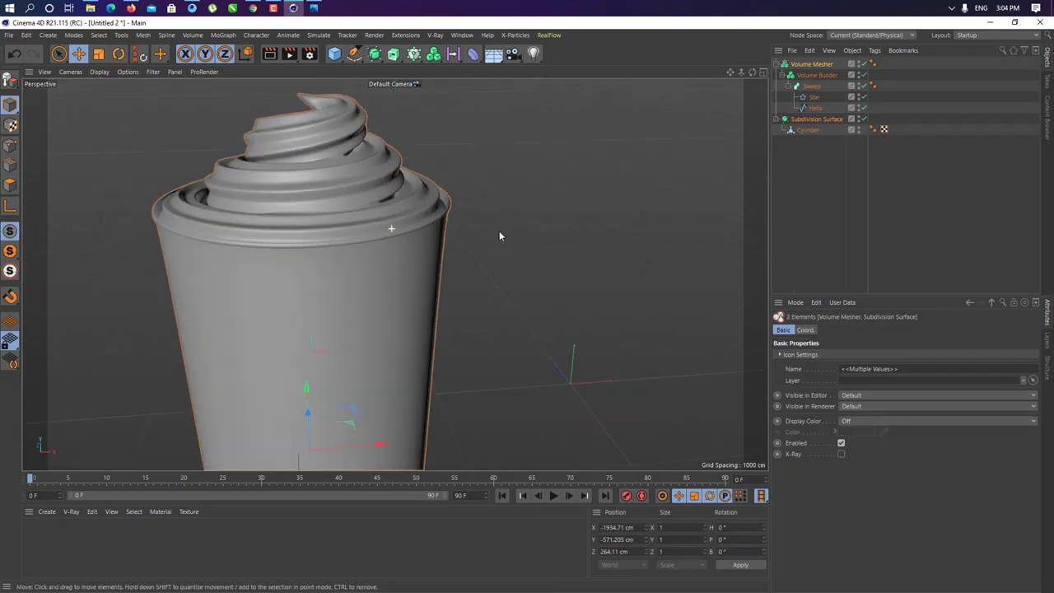
pyautogui.moveTo(499, 236)
pyautogui.keyDown('alt'); pyautogui.mouseDown()
pyautogui.moveTo(539, 351)
pyautogui.moveTo(518, 369)
pyautogui.mouseUp(); pyautogui.keyUp('alt')
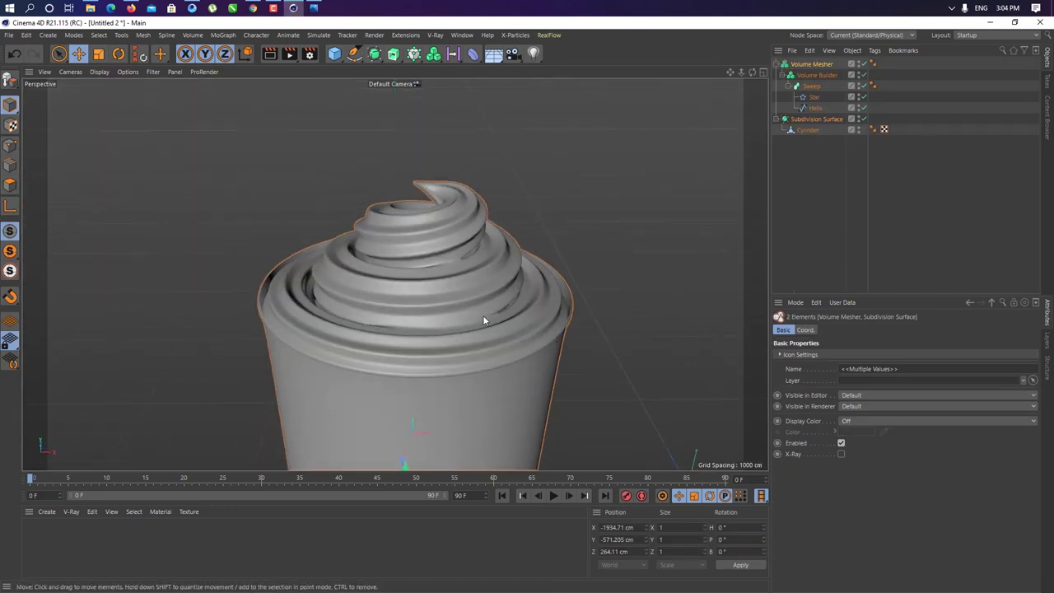
pyautogui.press('t')
pyautogui.click(602, 248)
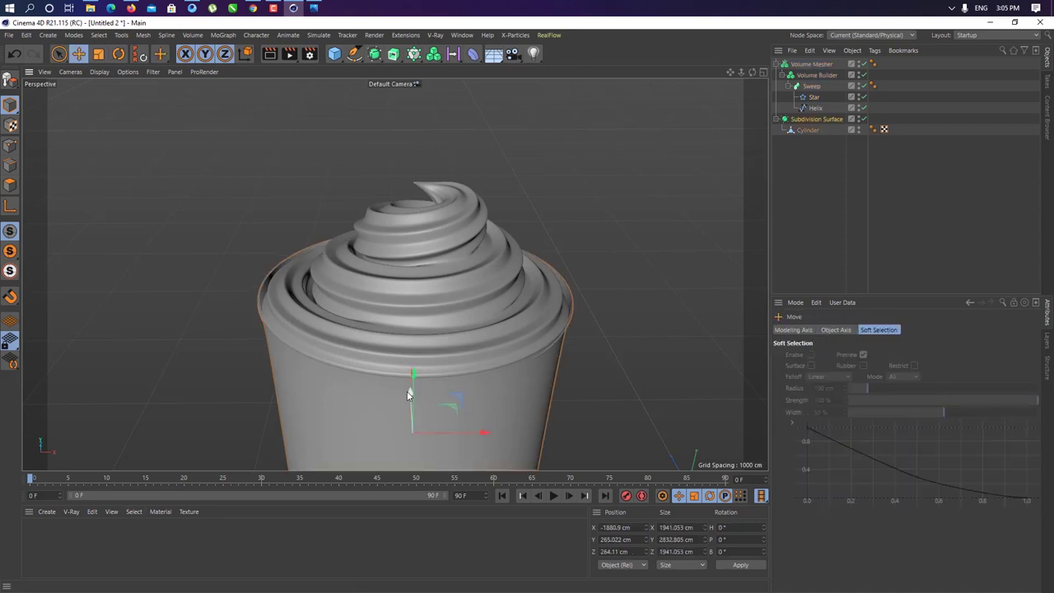
# Apply a new material to the cup and add a Sky object
pyautogui.click(443, 337)
pyautogui.doubleClick(66, 539)
pyautogui.moveTo(33, 536); pyautogui.dragTo(412, 346)
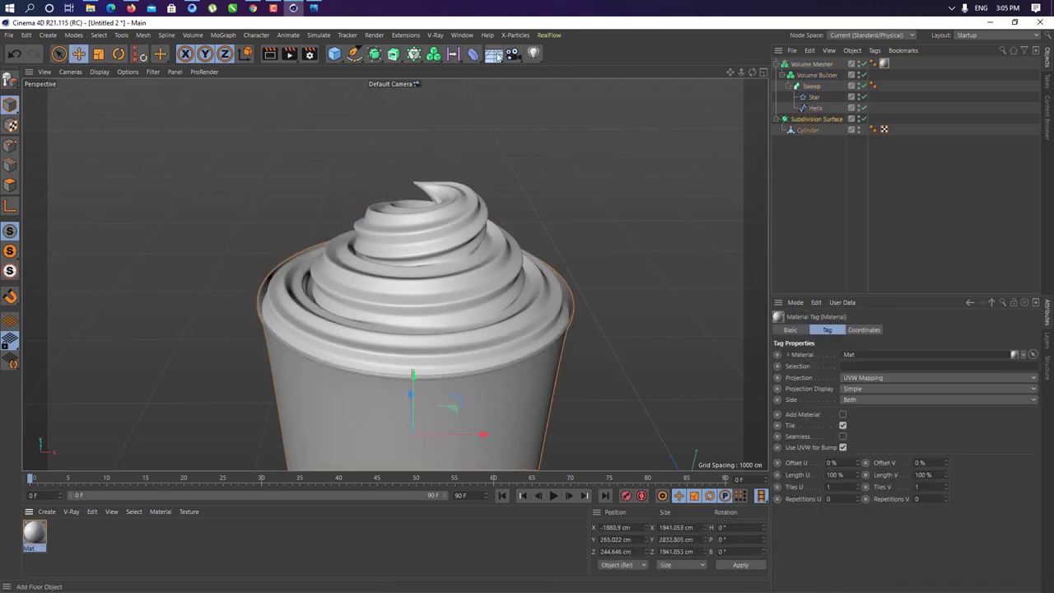
pyautogui.moveTo(493, 53); pyautogui.dragTo(523, 67)
# Search the Content Browser for 'palm' and place the Coconut Palm Tree behind the swirl
pyautogui.hotkey('shift', 'F8')
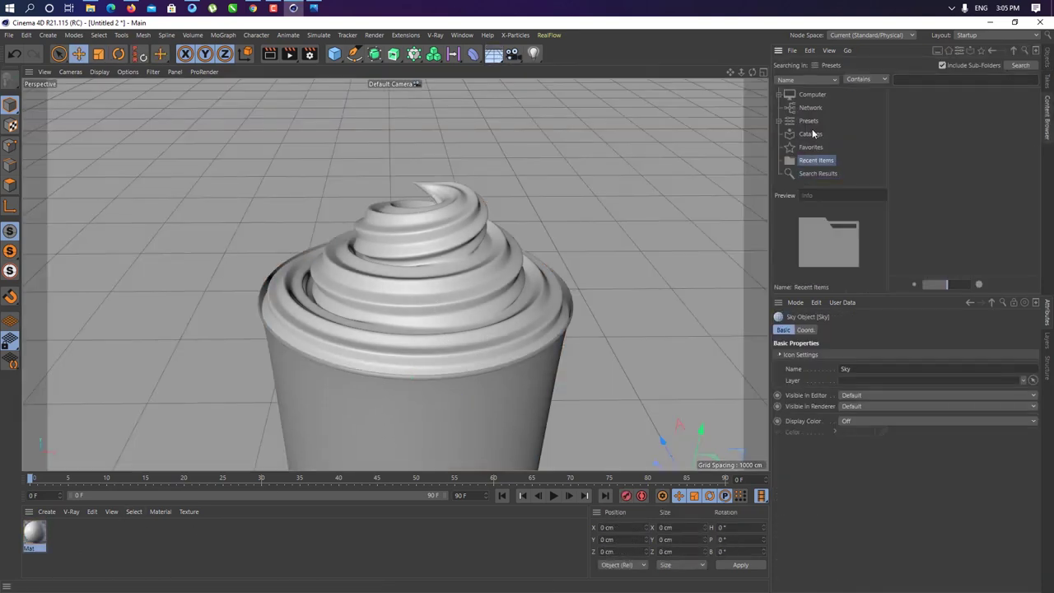
pyautogui.write('palm')
pyautogui.press('Return')
pyautogui.scroll(-1, 943, 195)
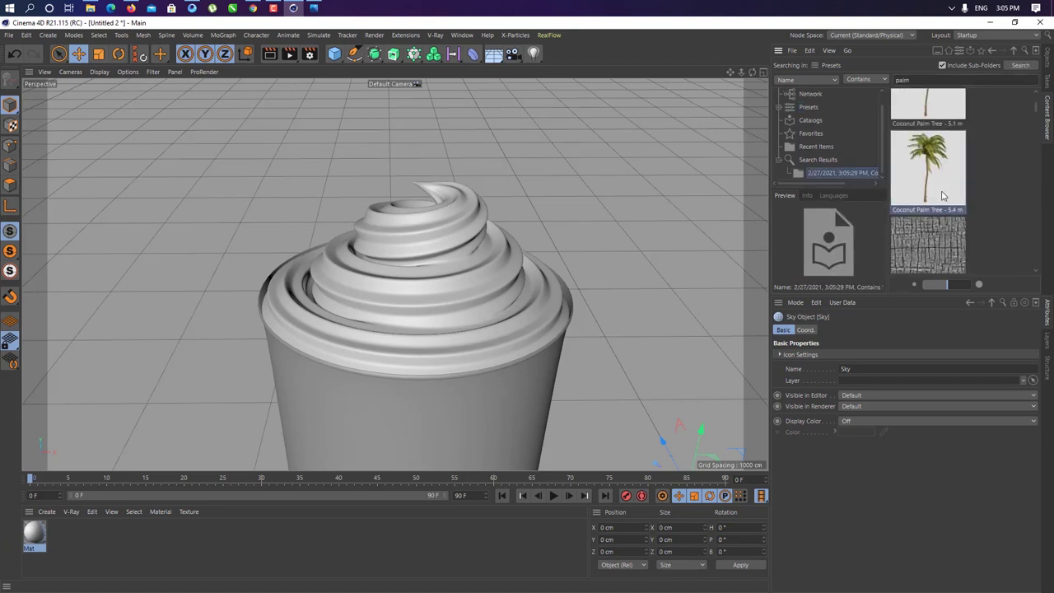
pyautogui.moveTo(943, 195); pyautogui.dragTo(703, 447)
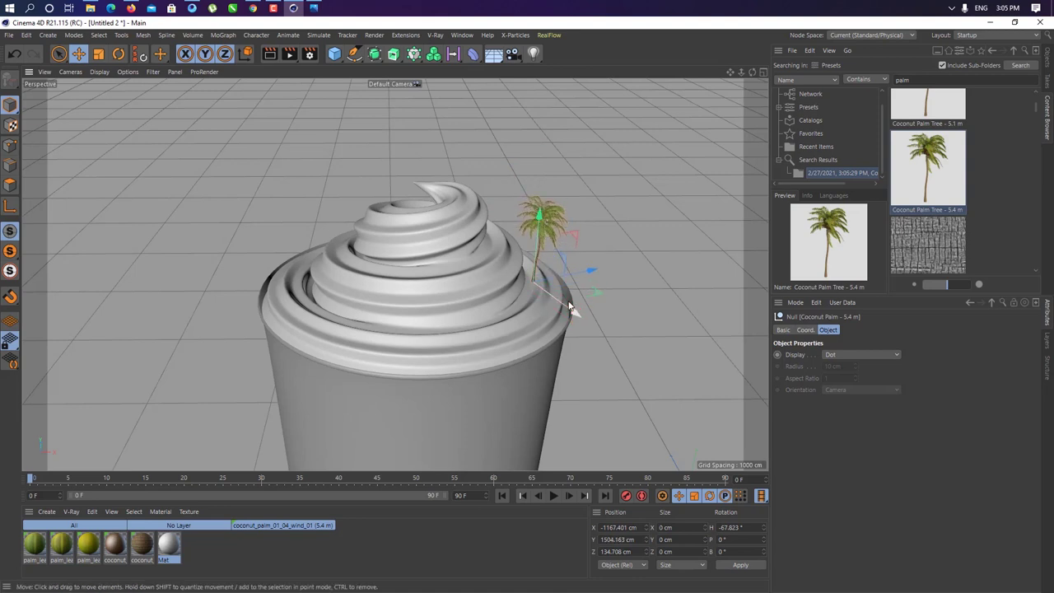
pyautogui.moveTo(583, 253); pyautogui.dragTo(586, 248)
# Search for umbrella and drop the Rain Umbrella into the scene
pyautogui.write('t')
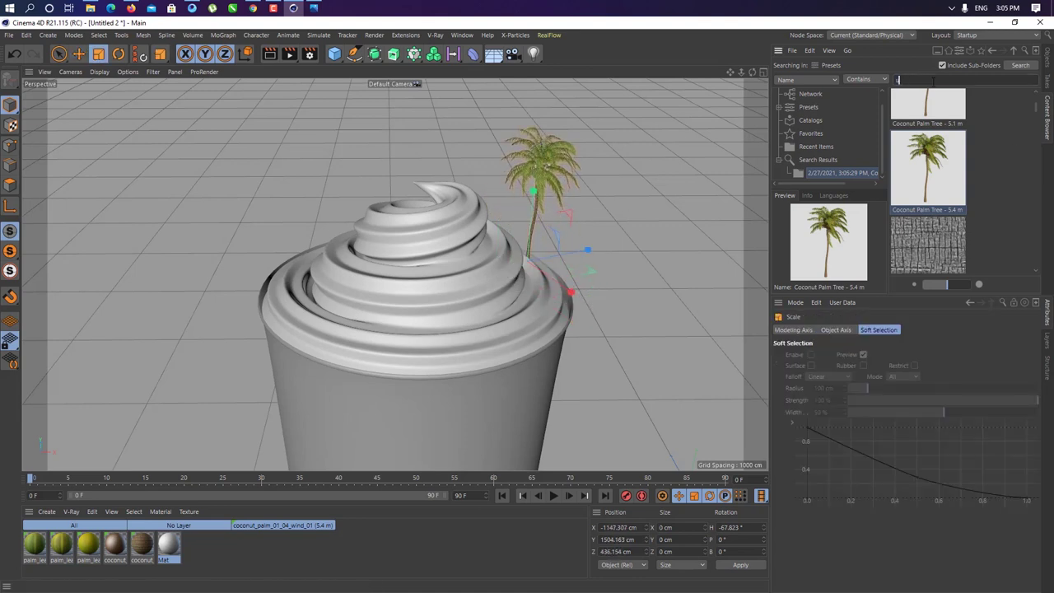
pyautogui.write('mbrella')
pyautogui.press('Return')
pyautogui.moveTo(928, 124)
pyautogui.mouseDown()
pyautogui.moveTo(606, 396)
pyautogui.moveTo(320, 318)
pyautogui.mouseUp()
# Enlarge the umbrella about 1.5 times and lean it into the swirl's left edge
pyautogui.press('e')
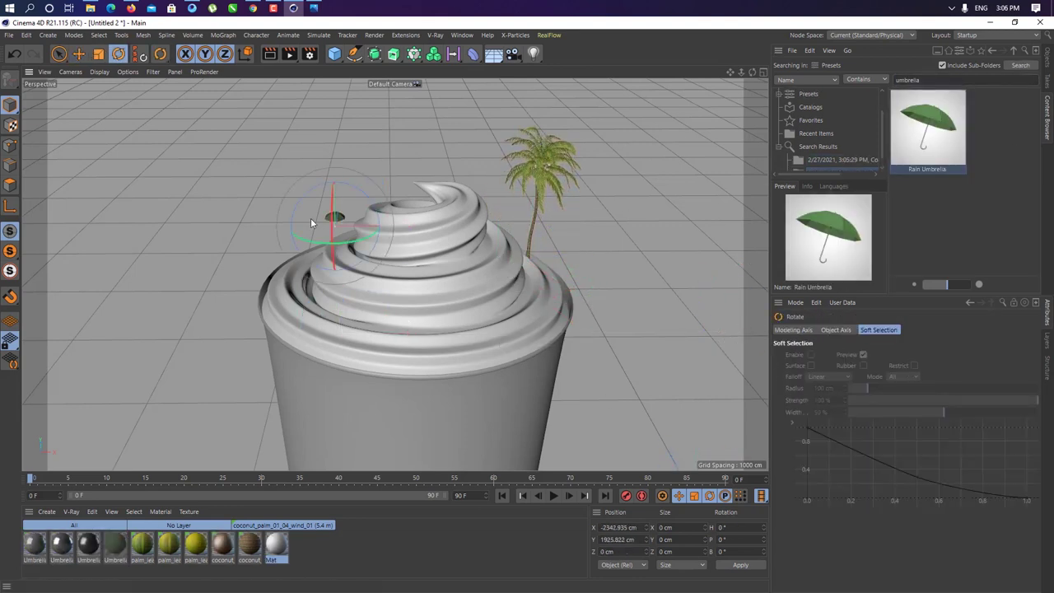
pyautogui.moveTo(333, 218); pyautogui.dragTo(328, 229)
pyautogui.click(326, 233)
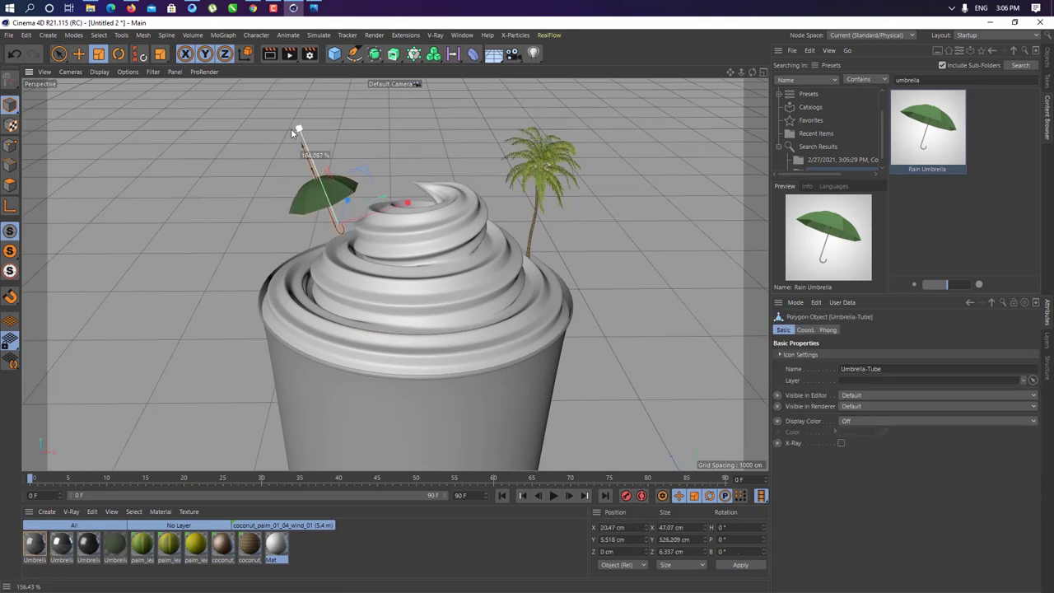
pyautogui.press('e')
pyautogui.moveTo(293, 134)
pyautogui.mouseDown()
pyautogui.moveTo(324, 186)
pyautogui.moveTo(295, 226)
pyautogui.moveTo(315, 175)
pyautogui.mouseUp()
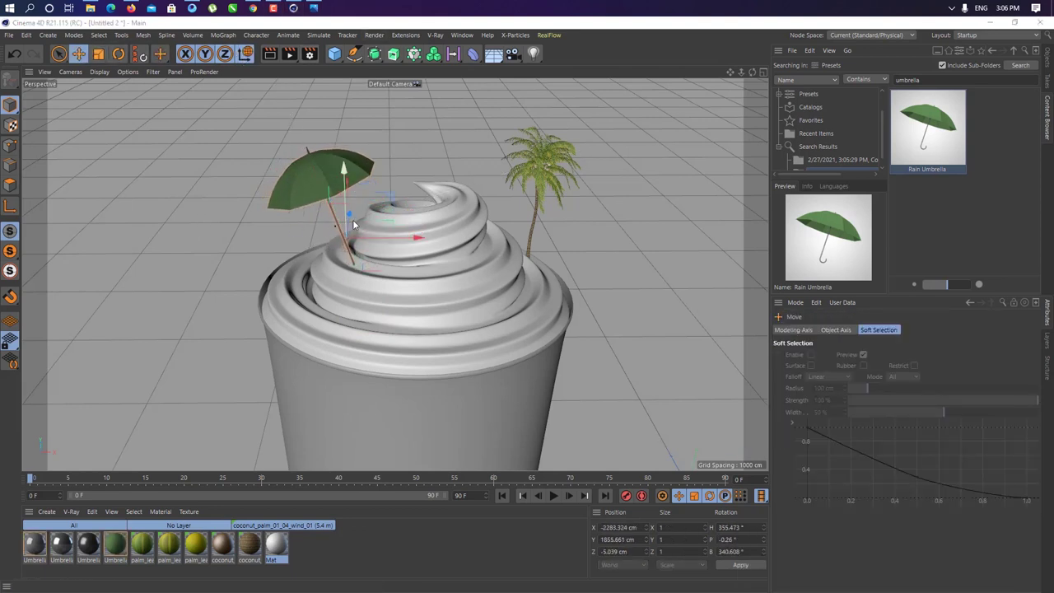
pyautogui.moveTo(379, 252)
pyautogui.mouseDown()
pyautogui.moveTo(403, 229)
pyautogui.moveTo(465, 208)
pyautogui.mouseUp()
pyautogui.click(1048, 60)
pyautogui.press('t')
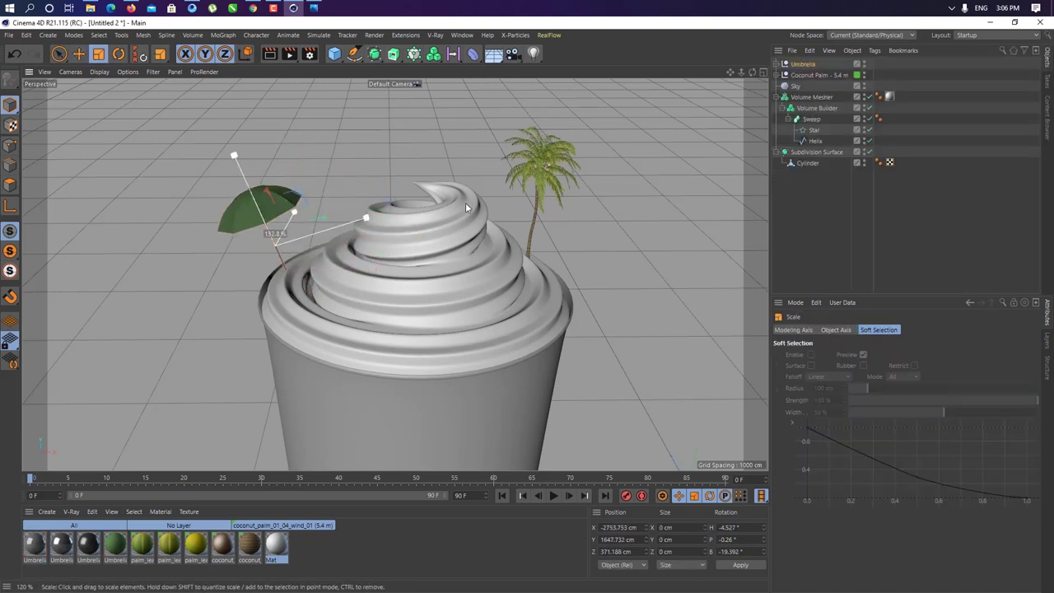
pyautogui.click(288, 107)
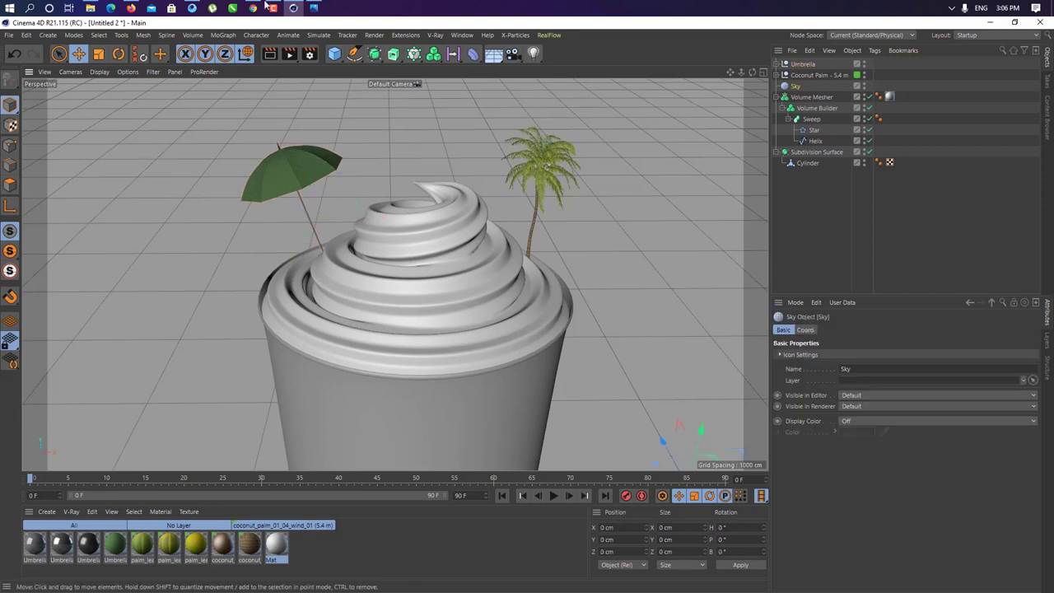
# Add a Capsule primitive to the scene
pyautogui.keyDown('alt'); pyautogui.moveTo(412, 328); pyautogui.dragTo(405, 326); pyautogui.keyUp('alt')
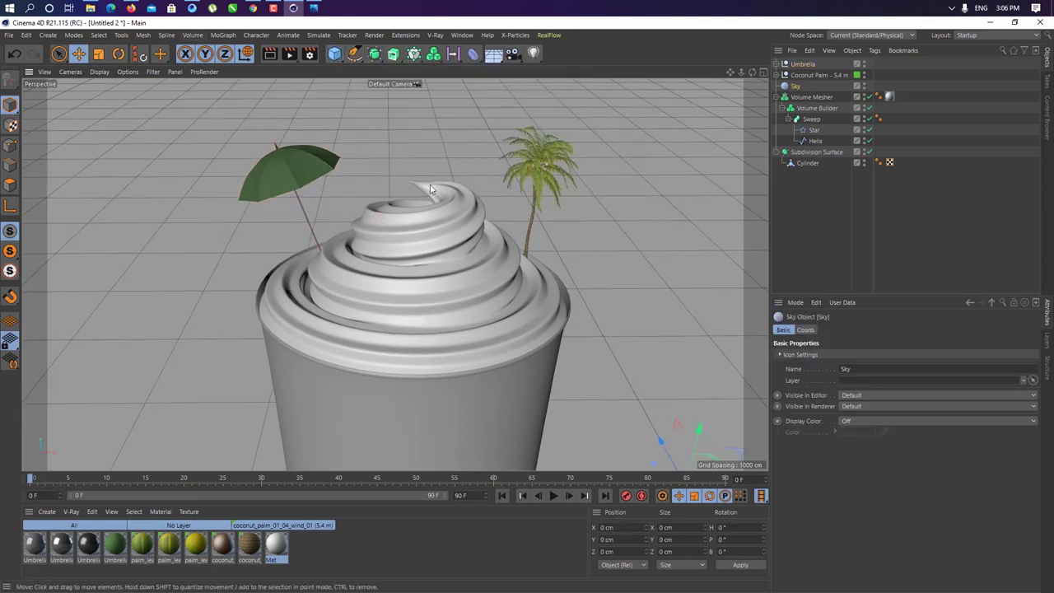
pyautogui.click(334, 53)
pyautogui.click(420, 138)
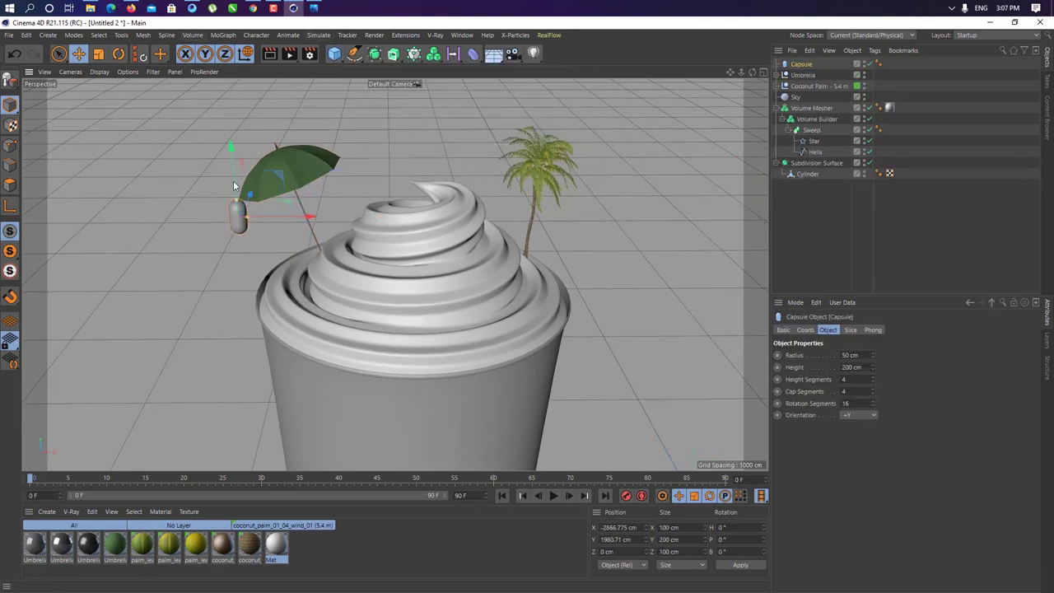
# Add a camera from the current view and shrink the capsule to sprinkle size
pyautogui.moveTo(235, 219)
pyautogui.keyDown('alt'); pyautogui.mouseDown()
pyautogui.moveTo(294, 201)
pyautogui.moveTo(238, 221)
pyautogui.mouseUp(); pyautogui.keyUp('alt')
pyautogui.click(534, 53)
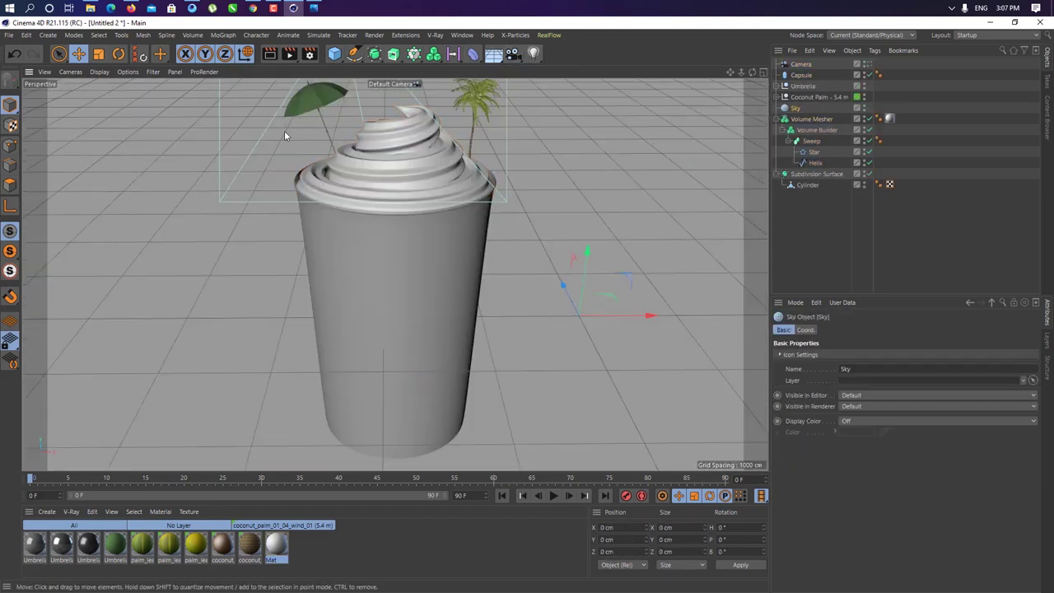
pyautogui.scroll(5, 241, 226)
pyautogui.press('t')
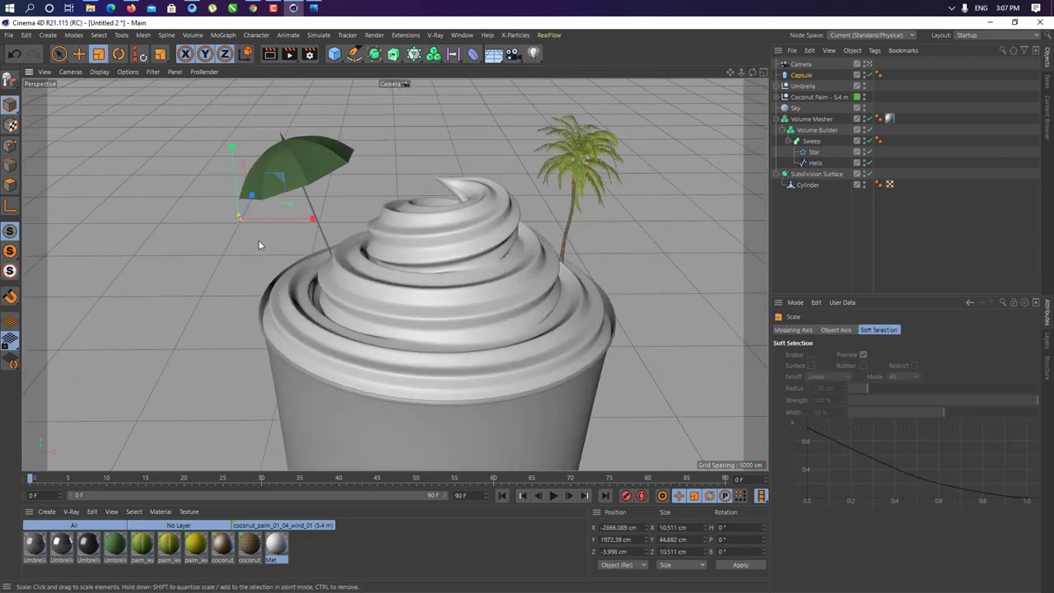
pyautogui.moveTo(237, 221); pyautogui.dragTo(167, 264)
# Clone the capsule onto the swirl's Volume Mesher surface as 400 sprinkles
pyautogui.keyDown('alt'); pyautogui.click(433, 54); pyautogui.keyUp('alt')
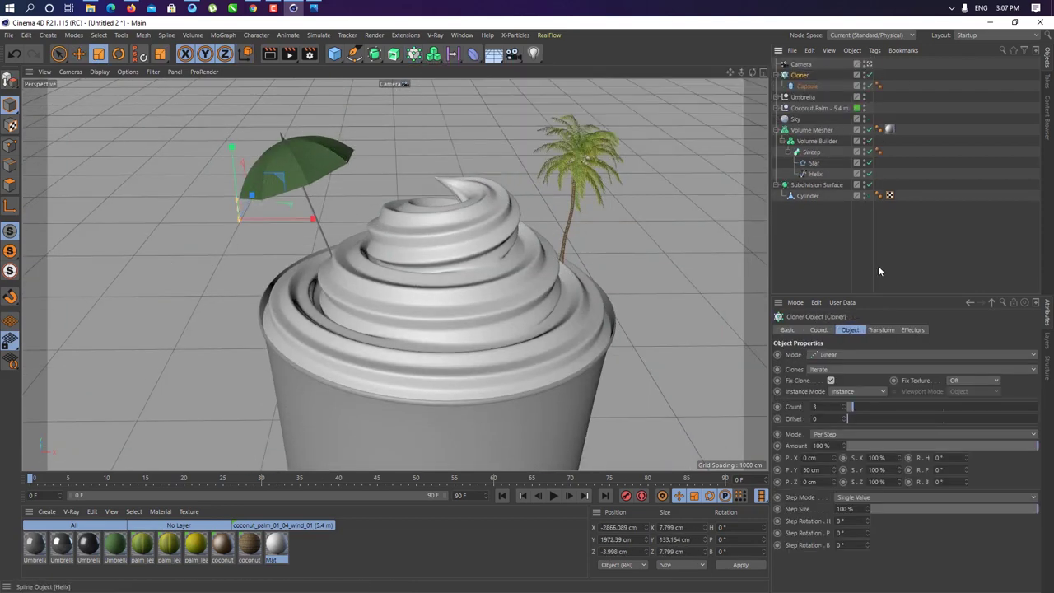
pyautogui.click(811, 129)
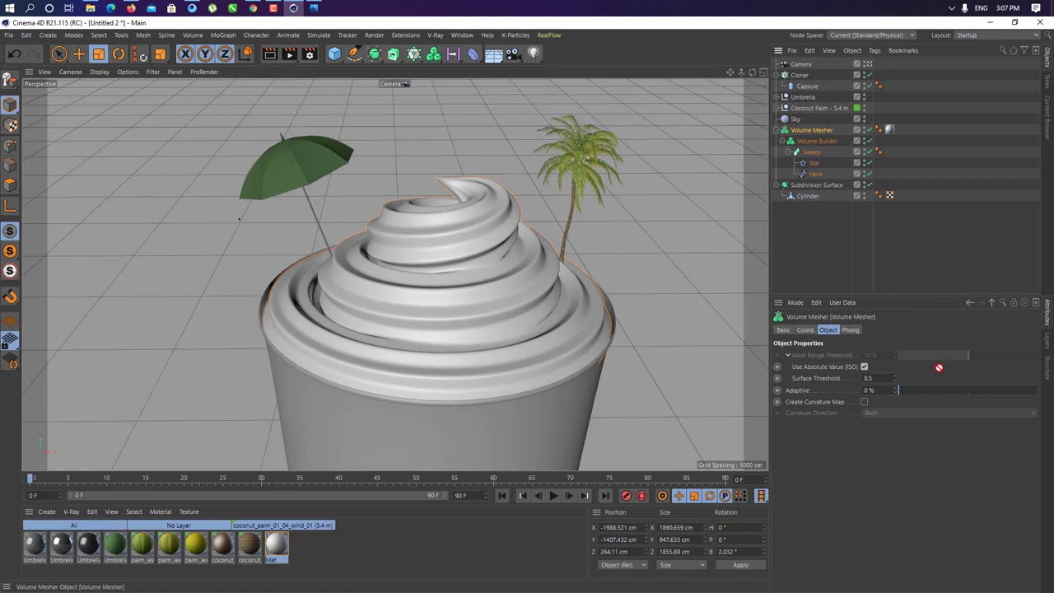
pyautogui.click(799, 75)
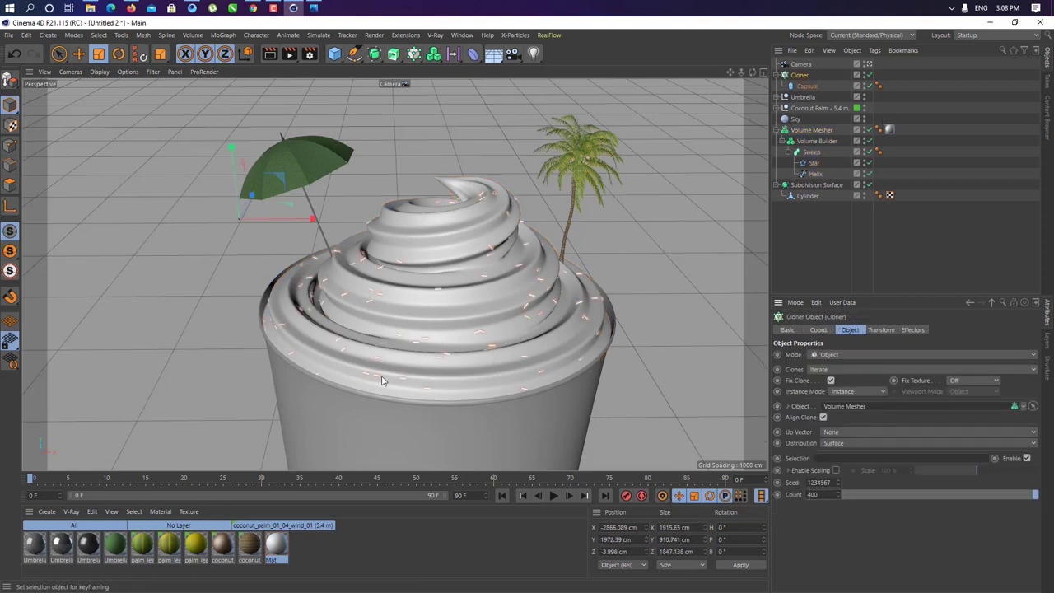
pyautogui.moveTo(168, 259); pyautogui.dragTo(326, 178)
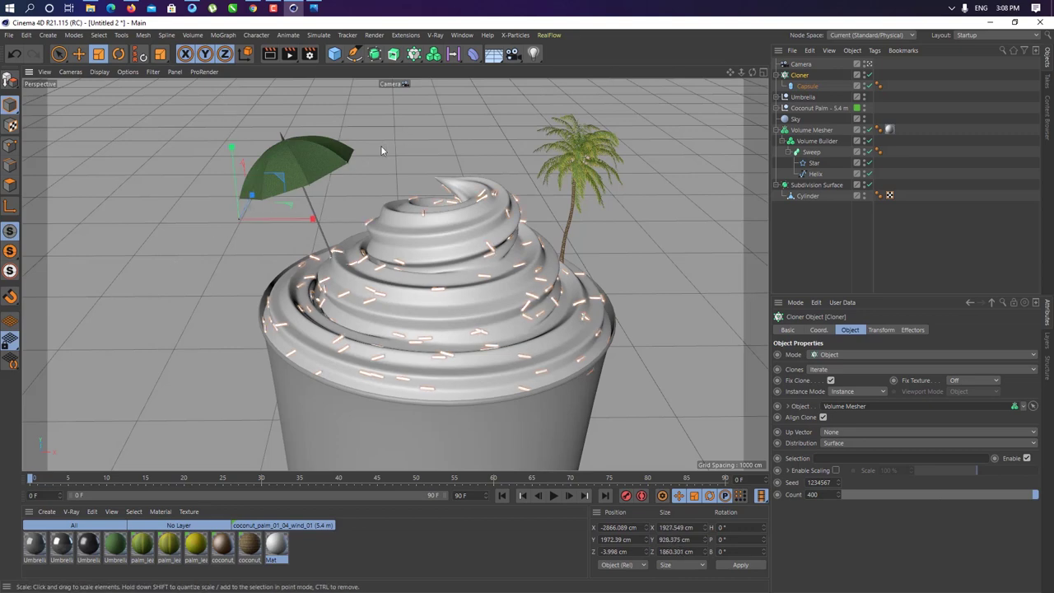
pyautogui.click(350, 37)
# Add a Random effector and try a white custom colour with alpha strength
pyautogui.click(336, 135)
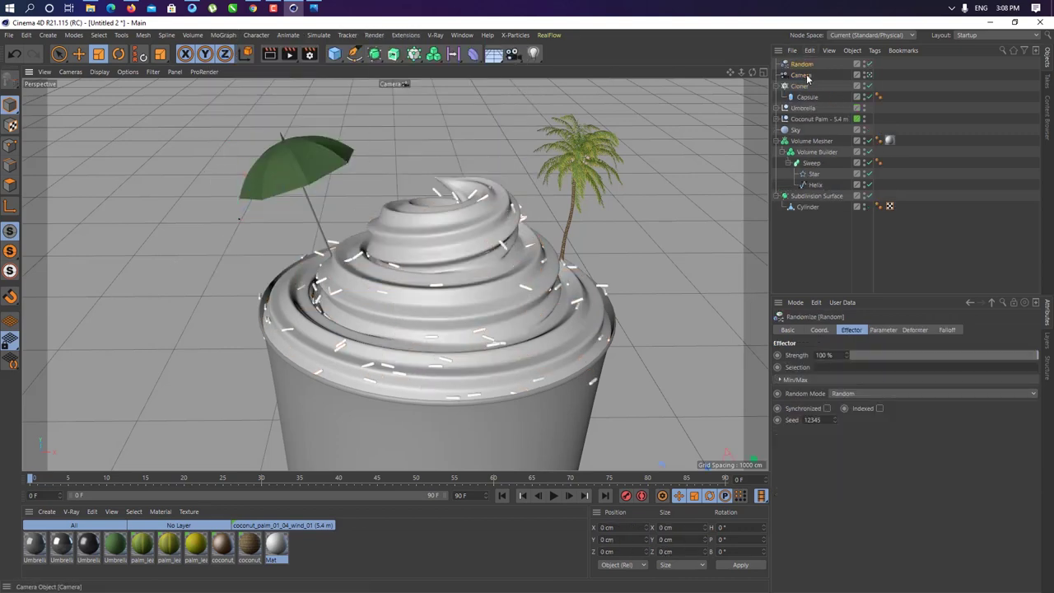
pyautogui.click(883, 329)
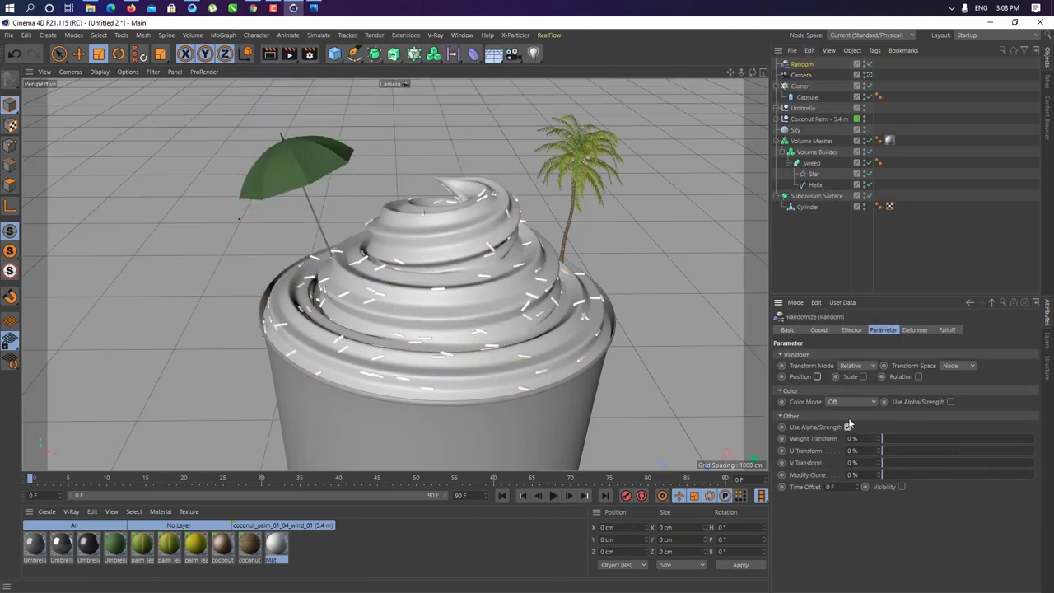
pyautogui.click(846, 425)
pyautogui.click(850, 401)
pyautogui.click(847, 438)
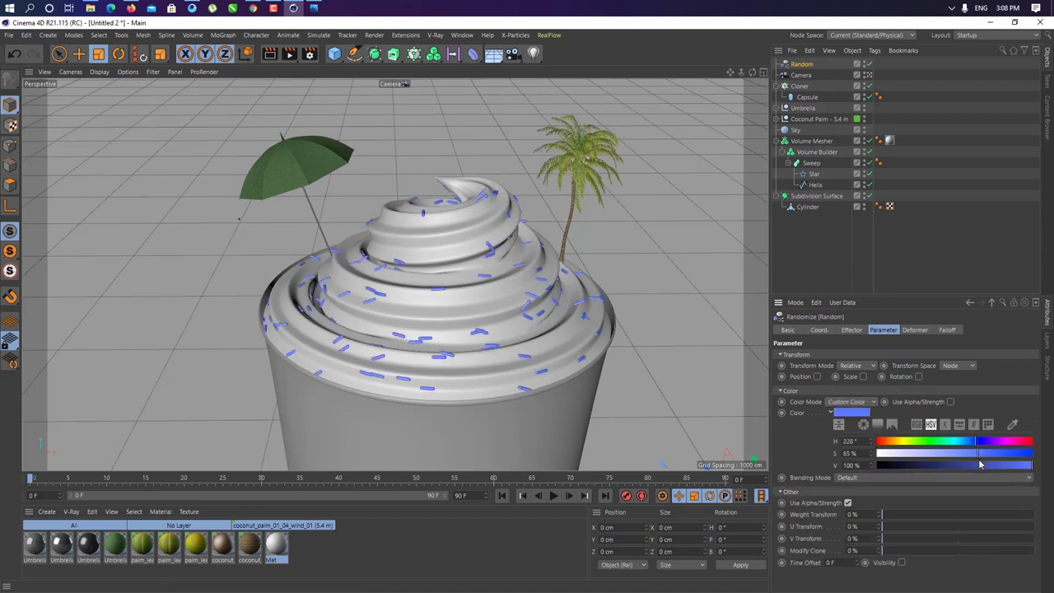
pyautogui.click(848, 503)
pyautogui.click(848, 412)
pyautogui.click(868, 459)
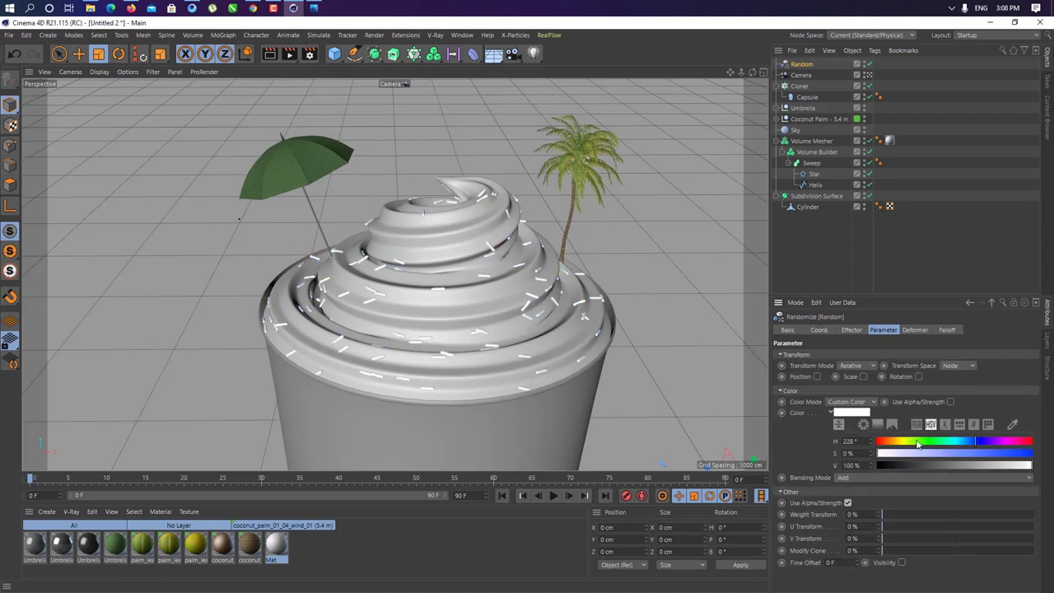
# Set the effector to Effector Color with Multiply blending, and create material Mat.1
pyautogui.click(850, 424)
pyautogui.click(873, 412)
pyautogui.click(873, 437)
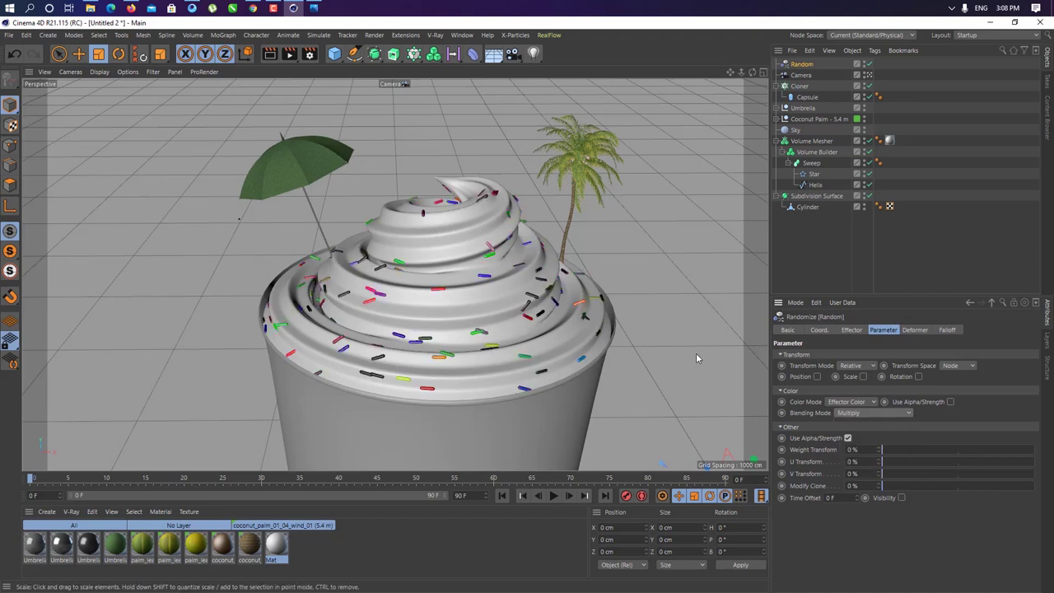
pyautogui.click(950, 401)
pyautogui.doubleClick(330, 548)
# Apply Mat.1 to the Cloner and give its colour a MoGraph Color Shader
pyautogui.moveTo(35, 543); pyautogui.dragTo(799, 86)
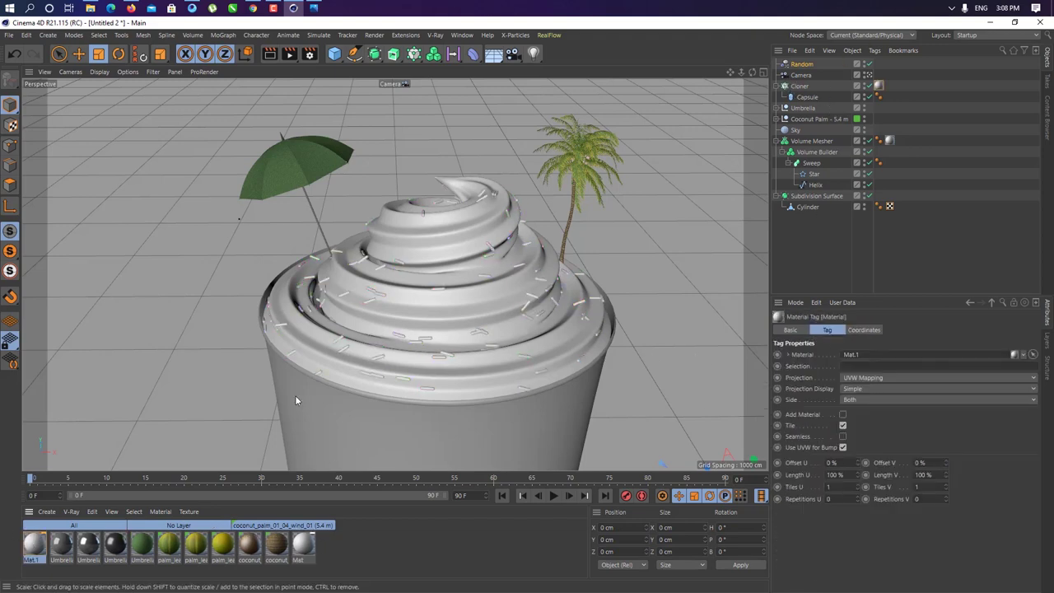
pyautogui.doubleClick(35, 543)
pyautogui.click(412, 196)
pyautogui.press('Escape')
pyautogui.click(295, 197)
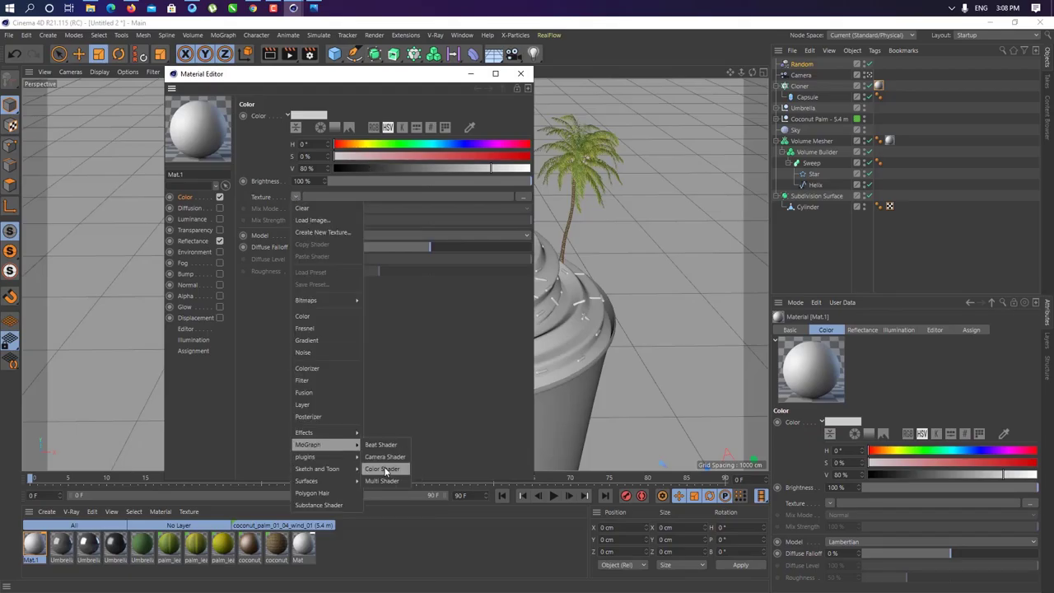
pyautogui.click(384, 470)
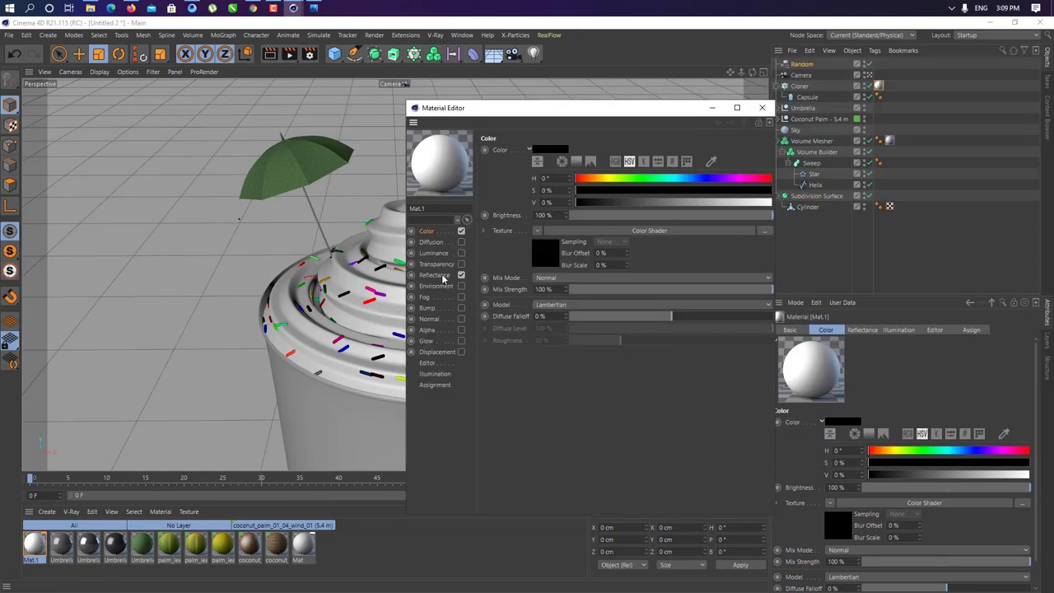
# Add a Dielectric Fresnel reflection layer to Mat.1 with 20% roughness
pyautogui.click(443, 280)
pyautogui.click(491, 174)
pyautogui.click(546, 301)
pyautogui.click(545, 471)
pyautogui.click(565, 501)
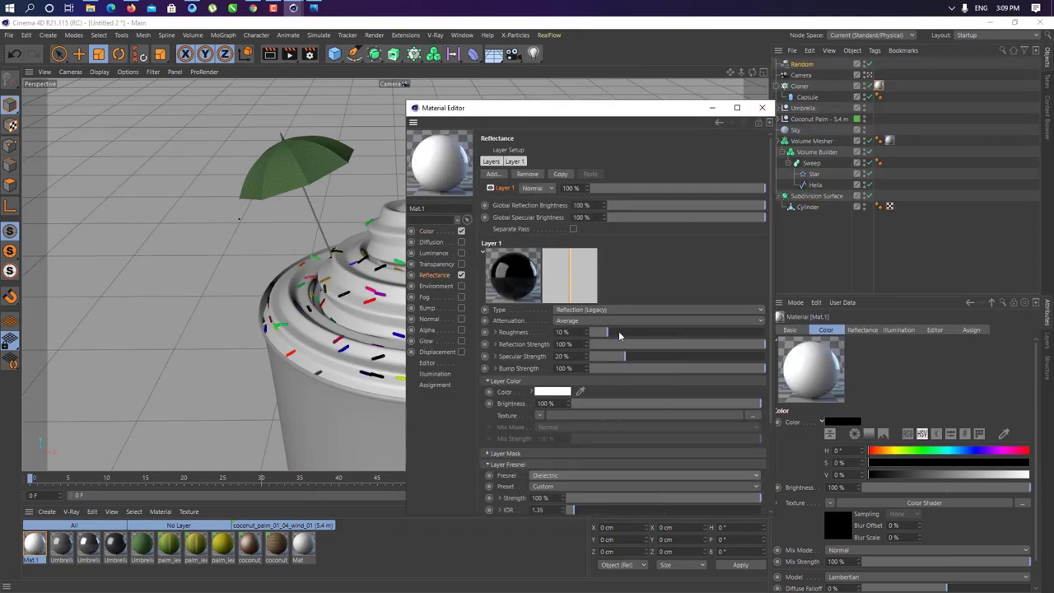
pyautogui.moveTo(620, 335); pyautogui.dragTo(624, 332)
pyautogui.click(762, 109)
# Apply new material Mat.2 to the swirl mesh and open Mat's colour settings
pyautogui.moveTo(34, 544); pyautogui.dragTo(492, 305)
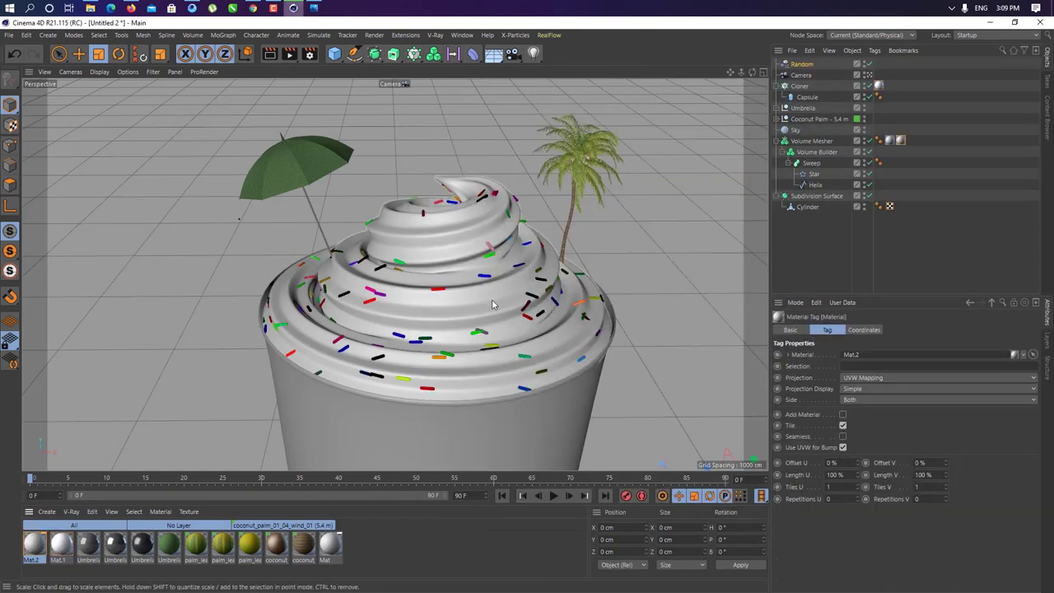
pyautogui.doubleClick(331, 543)
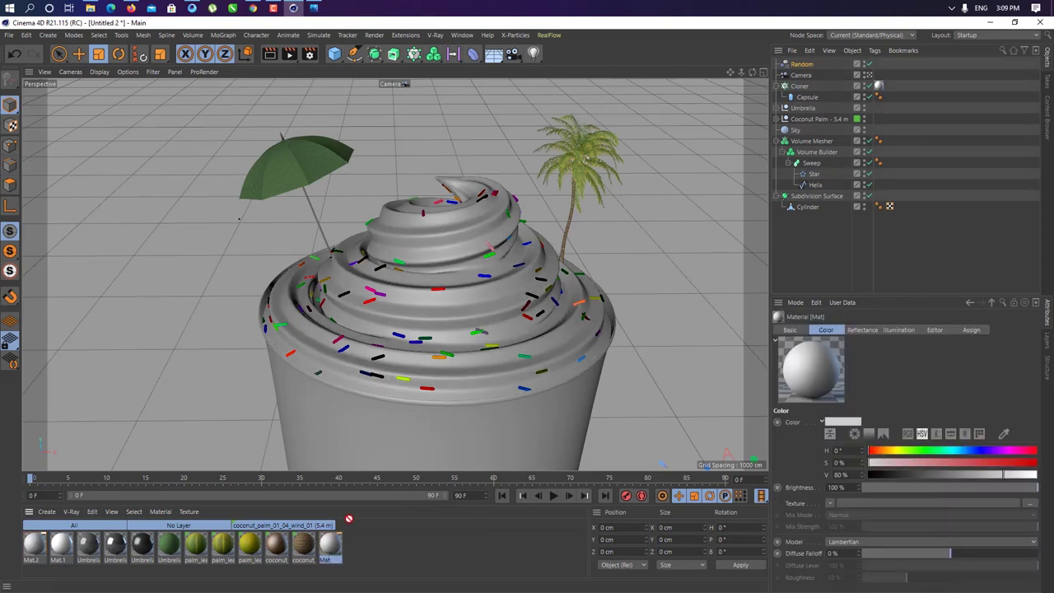
pyautogui.click(185, 196)
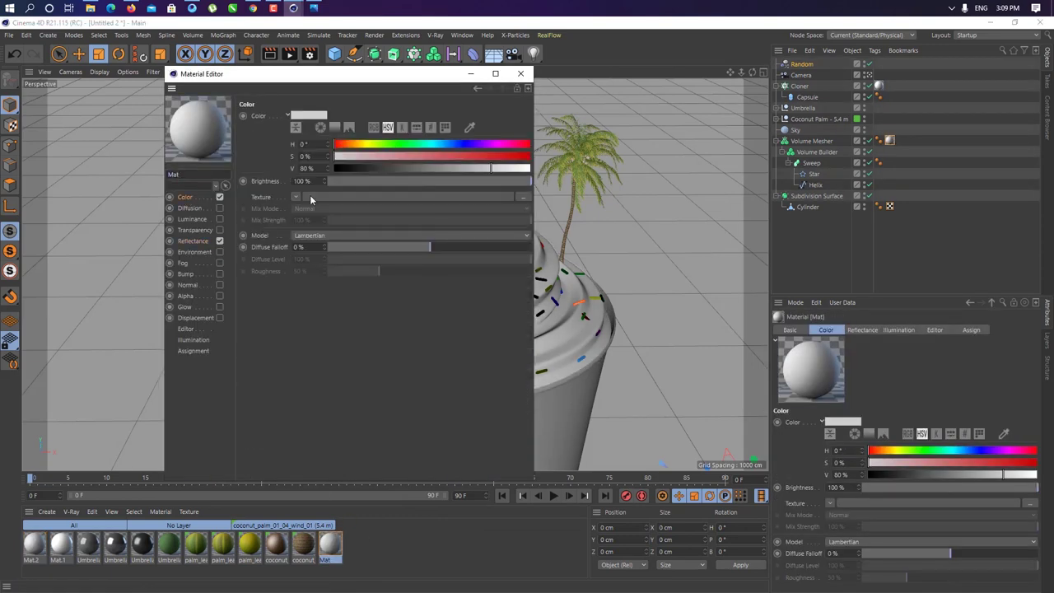
# Tint the cream material pale yellow: H 70°, S 18%, V 100%
pyautogui.click(295, 196)
pyautogui.click(303, 191)
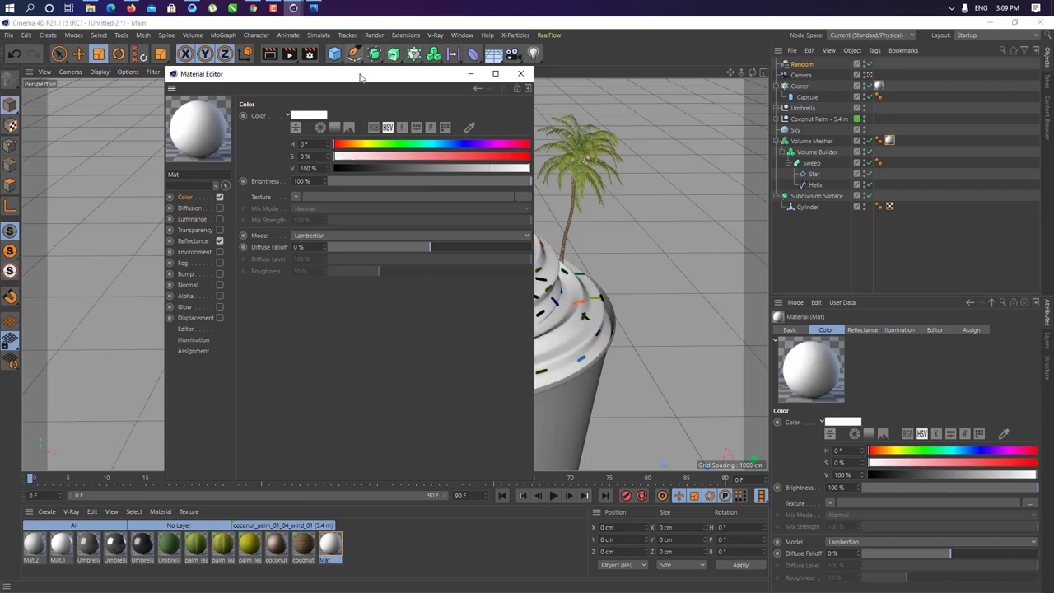
pyautogui.moveTo(365, 72); pyautogui.dragTo(809, 84)
pyautogui.click(934, 169)
pyautogui.click(819, 156)
pyautogui.click(844, 169)
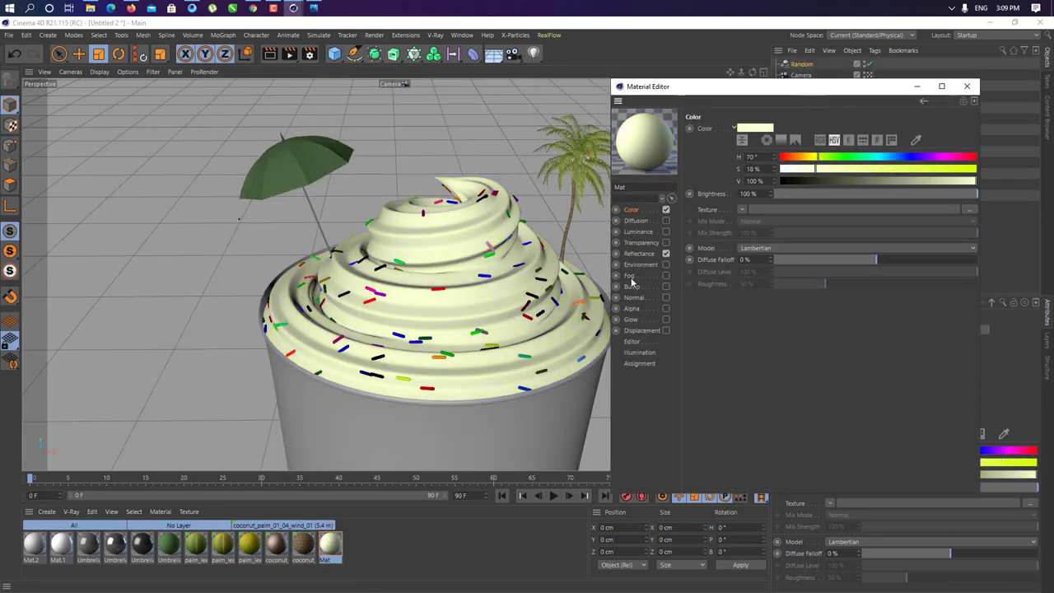
# Add a Reflection (Legacy) layer with Dielectric Fresnel to the cream material
pyautogui.click(639, 253)
pyautogui.click(698, 153)
pyautogui.click(725, 262)
pyautogui.click(848, 453)
pyautogui.click(760, 466)
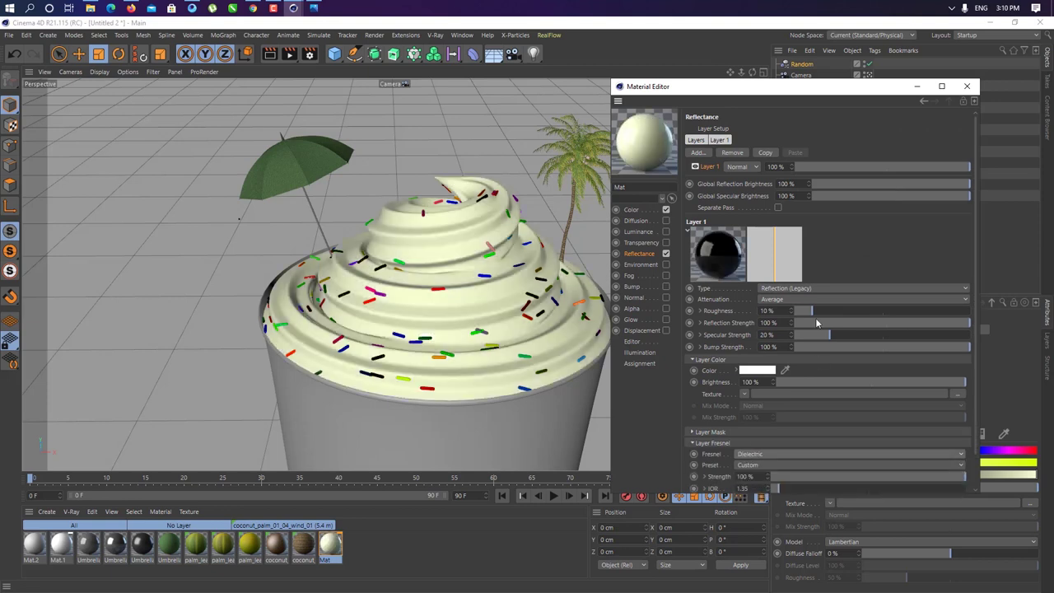
# Enable Bump with a Fire Noise shader whose Color 1 is white
pyautogui.click(666, 286)
pyautogui.click(744, 157)
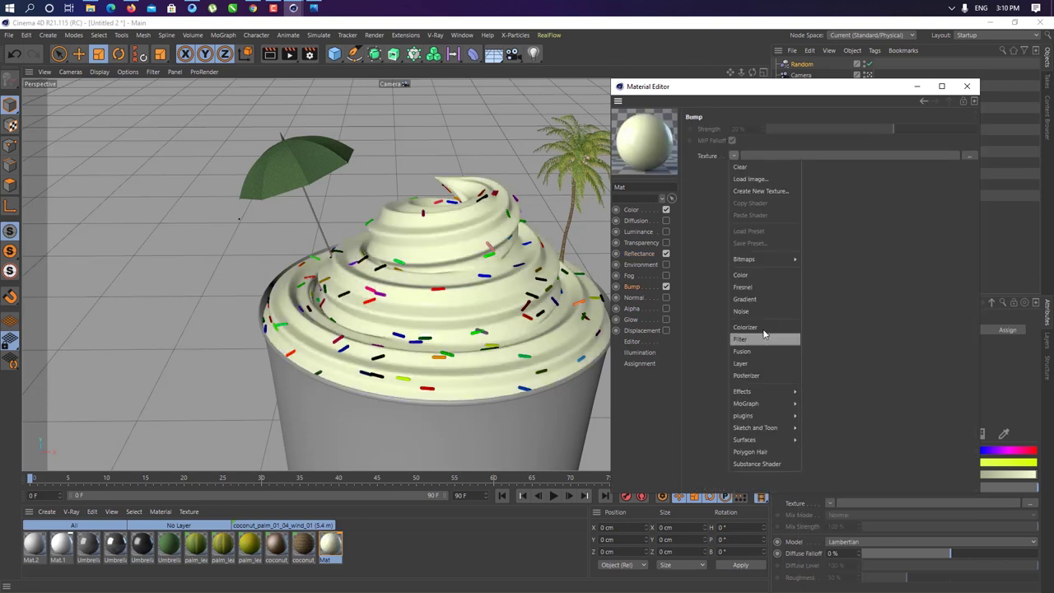
pyautogui.click(766, 336)
pyautogui.click(870, 157)
pyautogui.click(905, 240)
pyautogui.click(1012, 289)
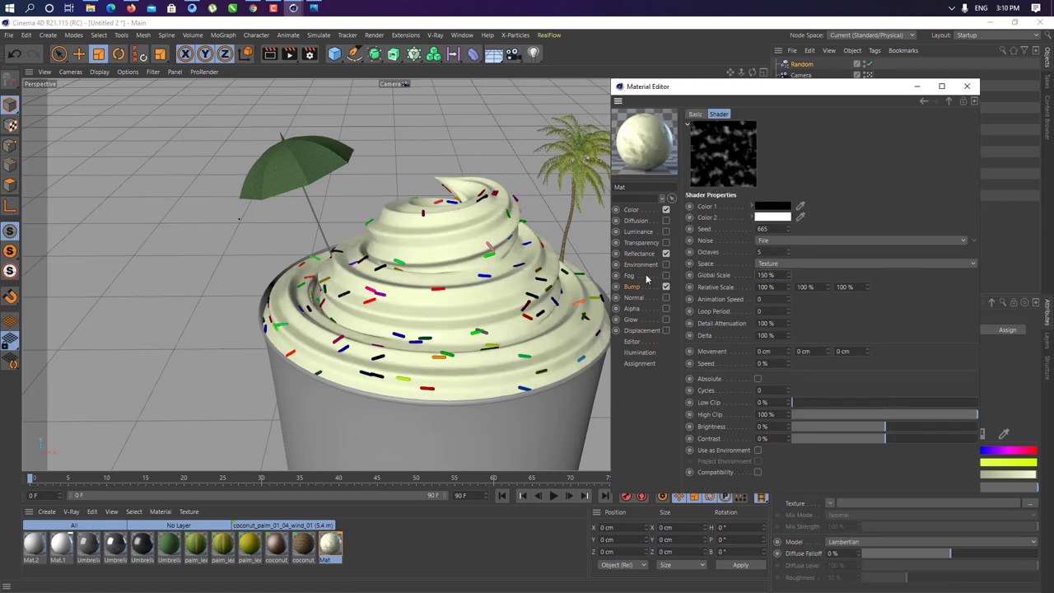
pyautogui.click(772, 206)
pyautogui.click(782, 227)
pyautogui.click(796, 247)
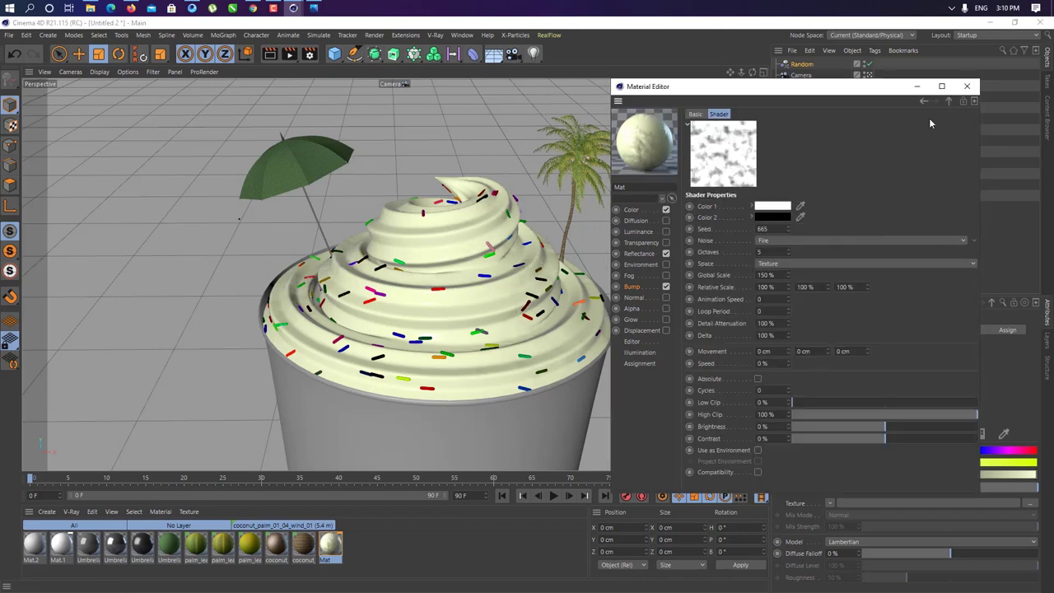
pyautogui.click(966, 85)
pyautogui.keyDown('alt'); pyautogui.moveTo(408, 298); pyautogui.dragTo(415, 289); pyautogui.keyUp('alt')
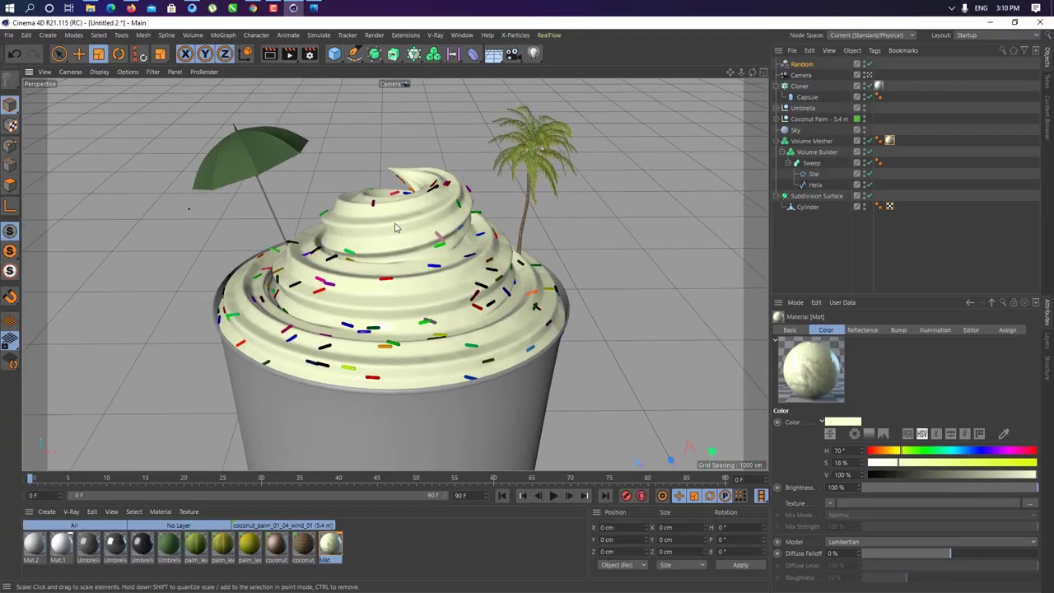
# In a new scene, loft an XZ Circle and stack copies to bulge the body
pyautogui.hotkey('ctrl', 'n')
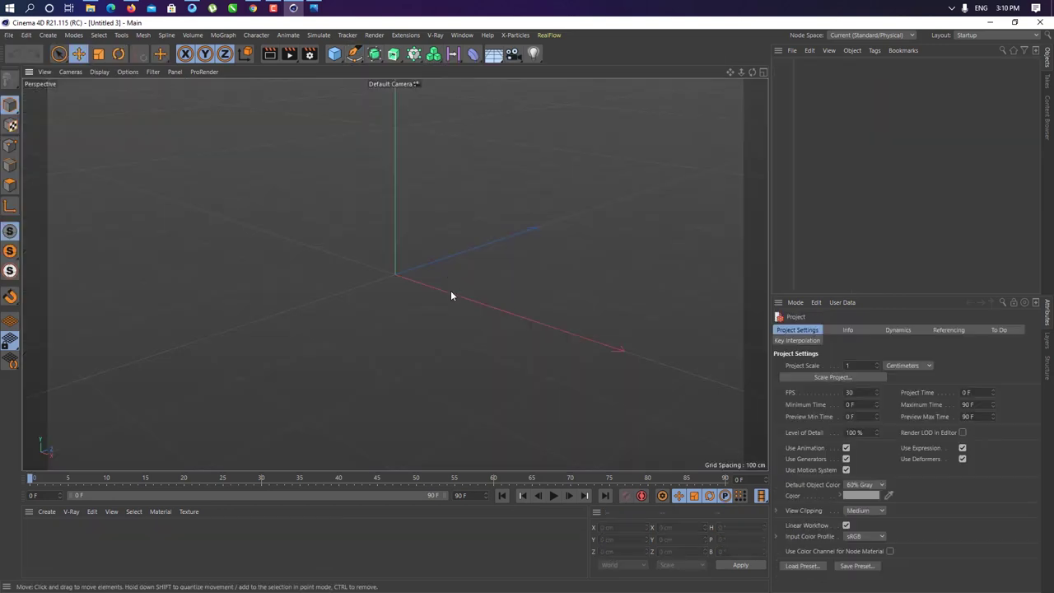
pyautogui.click(354, 53)
pyautogui.click(938, 412)
pyautogui.keyDown('alt'); pyautogui.moveTo(393, 53); pyautogui.dragTo(437, 104); pyautogui.keyUp('alt')
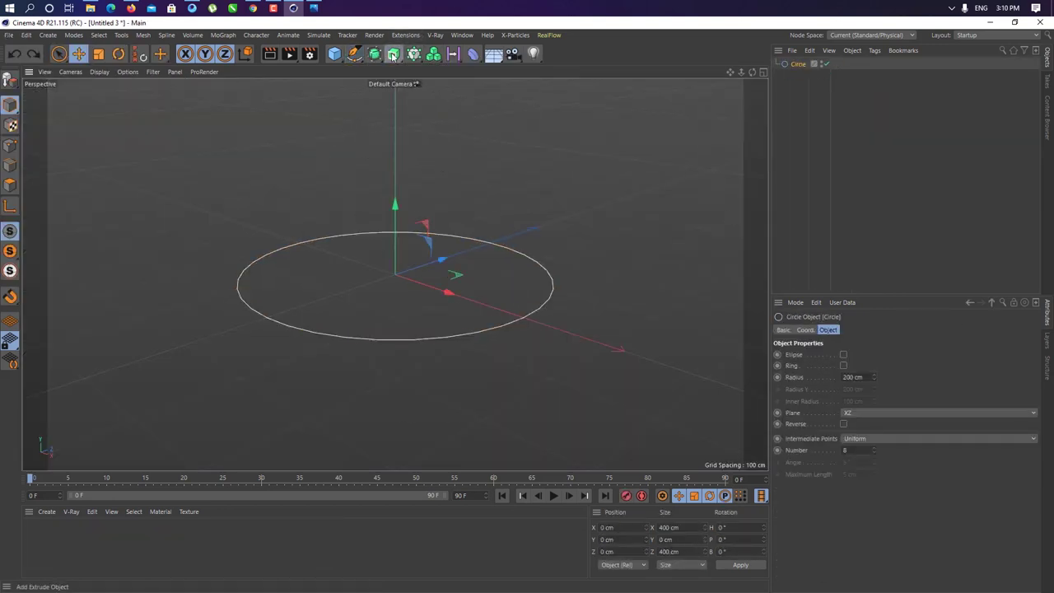
pyautogui.moveTo(378, 218)
pyautogui.keyDown('ctrl'); pyautogui.mouseDown()
pyautogui.moveTo(400, 156)
pyautogui.moveTo(435, 188)
pyautogui.mouseUp(); pyautogui.keyUp('ctrl')
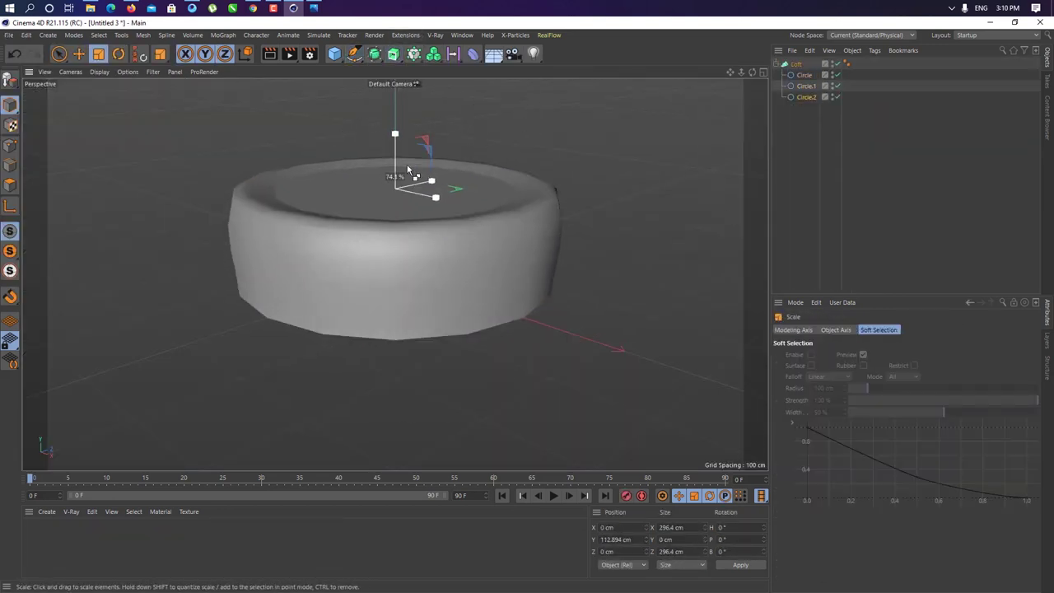
pyautogui.scroll(2, 482, 234)
# Shrink an upper circle to half, raise it, and tilt it about -74° as the neck
pyautogui.click(806, 97)
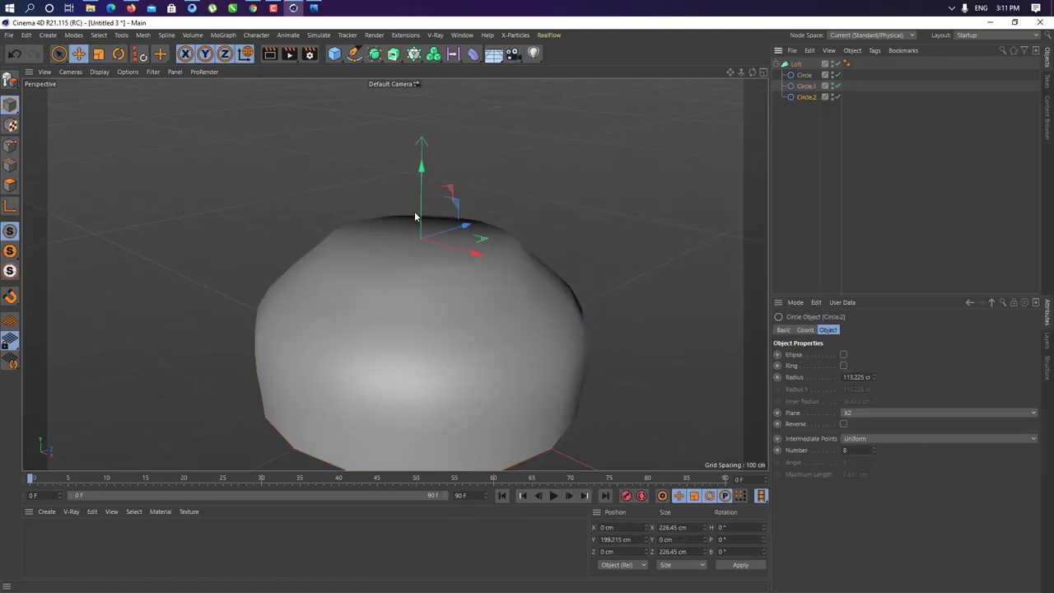
pyautogui.moveTo(421, 165)
pyautogui.keyDown('ctrl'); pyautogui.mouseDown()
pyautogui.moveTo(428, 152)
pyautogui.moveTo(426, 234)
pyautogui.mouseUp(); pyautogui.keyUp('ctrl')
pyautogui.press('t')
pyautogui.scroll(2, 426, 234)
pyautogui.press('e')
pyautogui.keyDown('ctrl'); pyautogui.moveTo(500, 176); pyautogui.dragTo(494, 148); pyautogui.keyUp('ctrl')
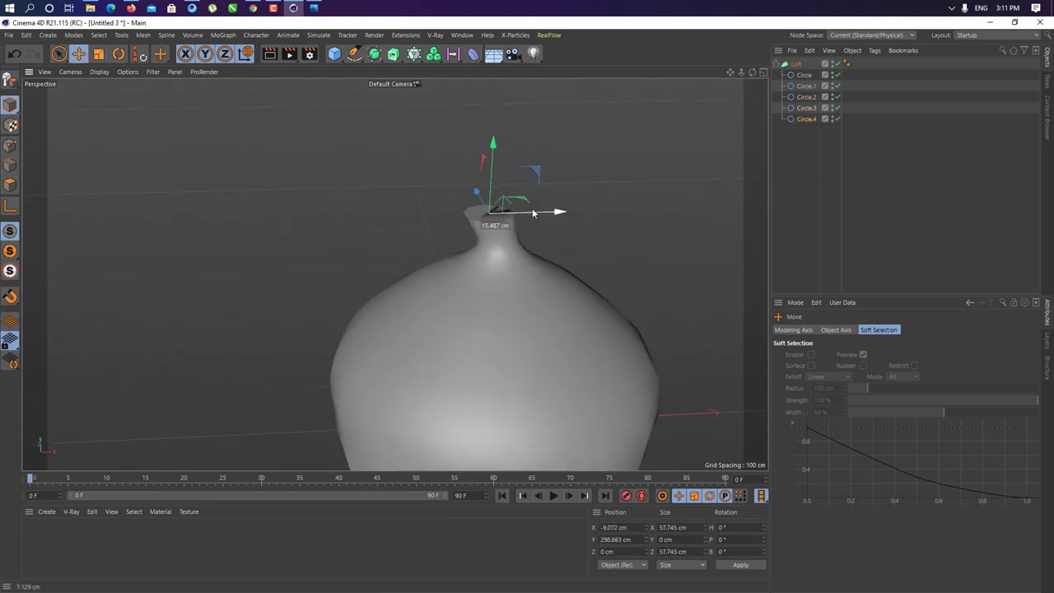
pyautogui.press('r')
pyautogui.moveTo(508, 190); pyautogui.dragTo(442, 171)
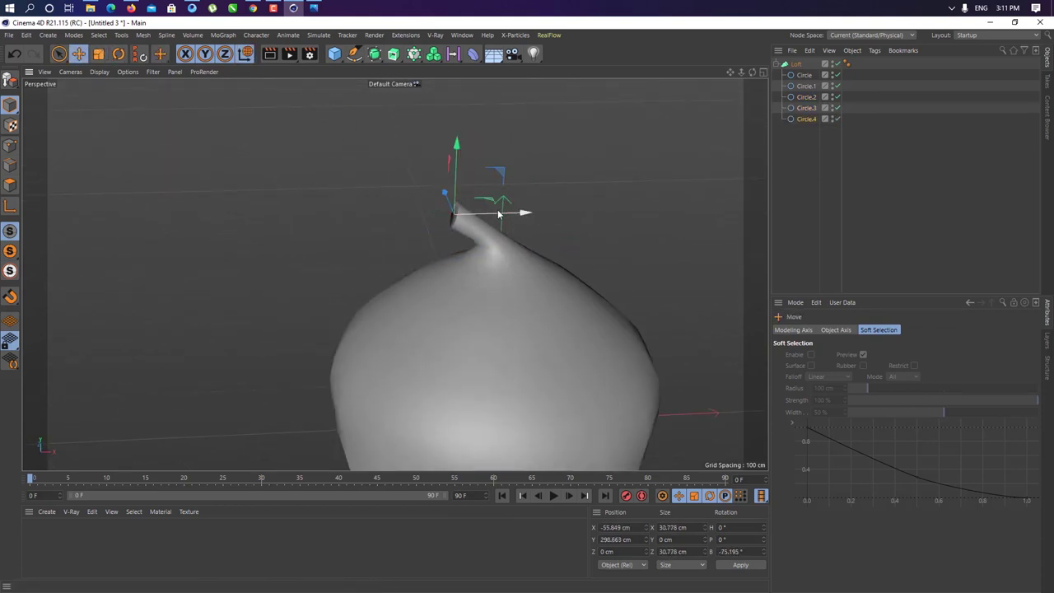
pyautogui.moveTo(498, 214)
pyautogui.mouseDown()
pyautogui.moveTo(551, 214)
pyautogui.moveTo(508, 227)
pyautogui.mouseUp()
# Rotate a tip circle copy to curl it, then undo several neck adjustments
pyautogui.press('r')
pyautogui.moveTo(494, 189); pyautogui.dragTo(603, 157)
pyautogui.press('t')
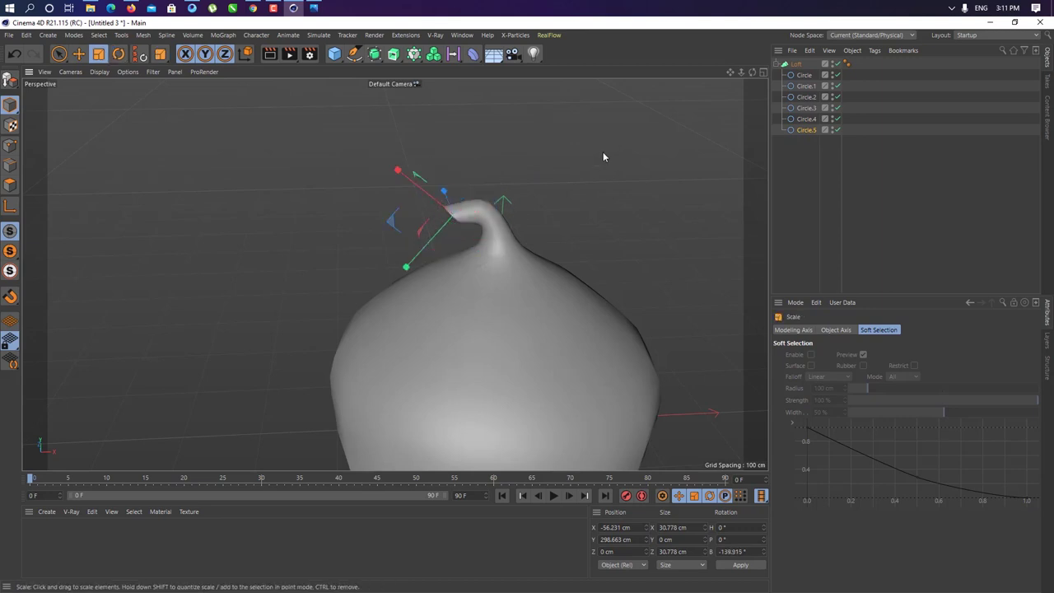
pyautogui.hotkey('ctrl', 'z')
pyautogui.scroll(-2, 266, 295)
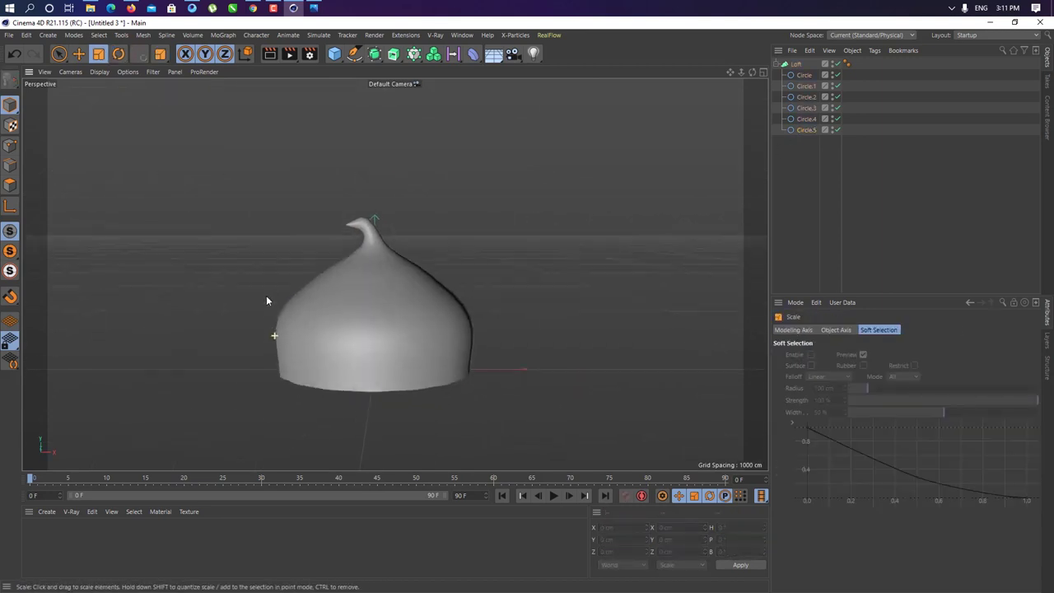
pyautogui.keyDown('shift'); pyautogui.click(807, 112); pyautogui.keyUp('shift')
pyautogui.press('e')
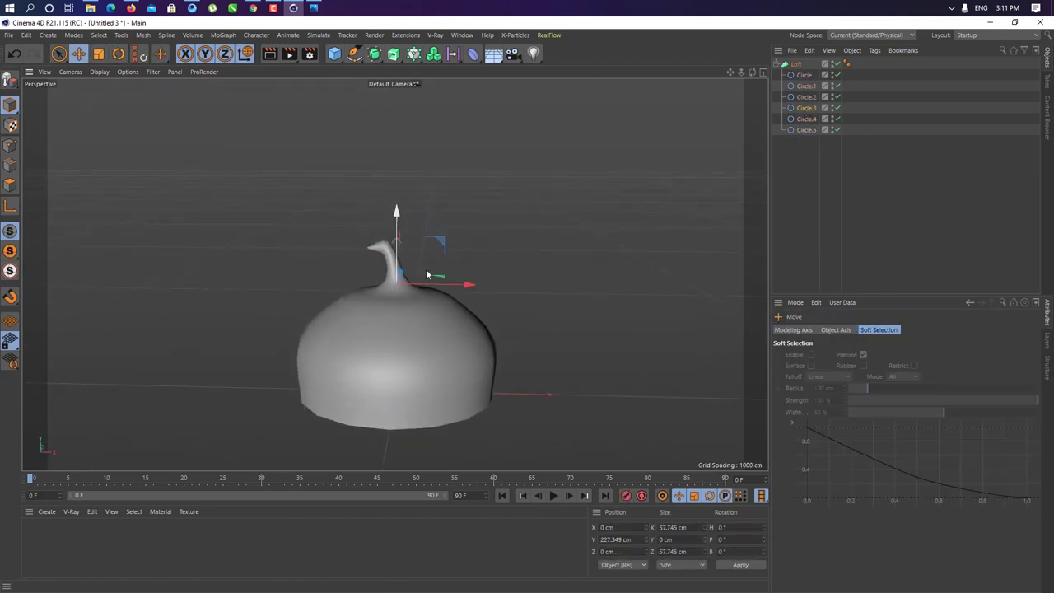
pyautogui.click(399, 232)
pyautogui.hotkey('ctrl', 'z')
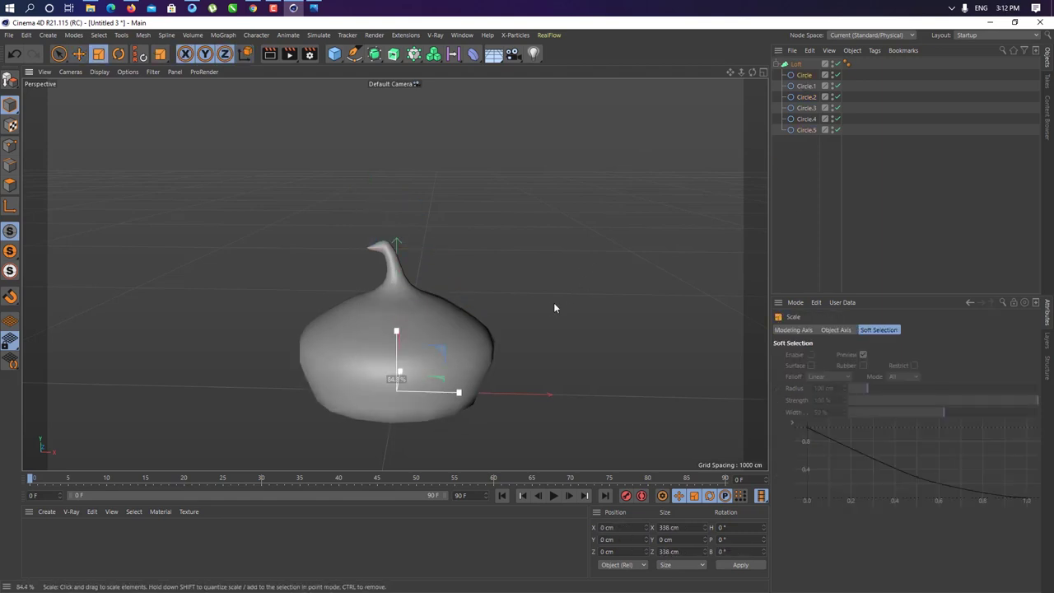
pyautogui.hotkey('ctrl', 'z')
pyautogui.hotkey('ctrl', 'z')
pyautogui.hotkey('ctrl', 'z')
pyautogui.hotkey('ctrl', 'z')
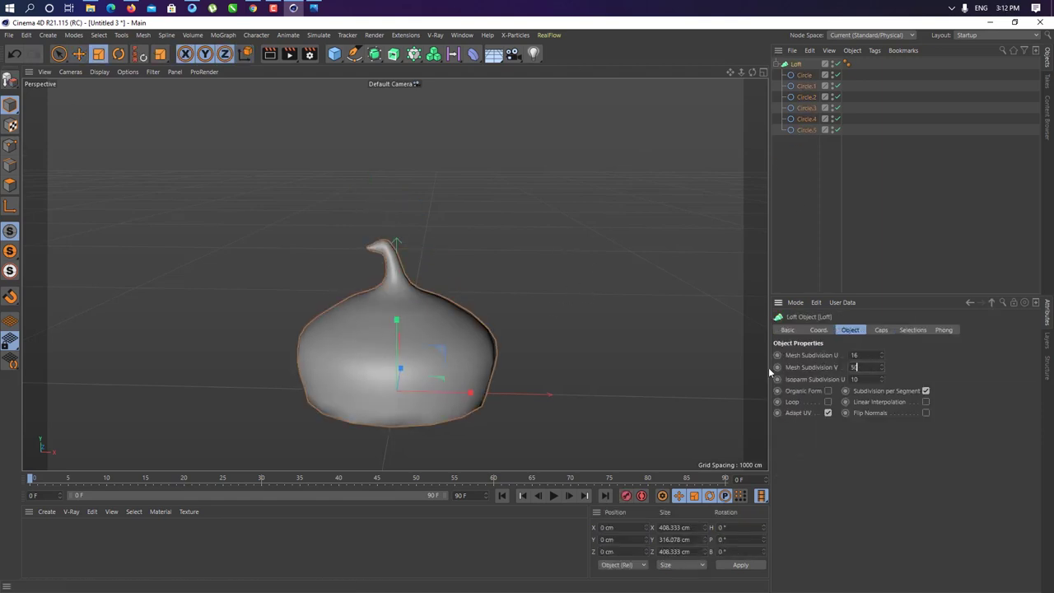
pyautogui.hotkey('ctrl', 'z')
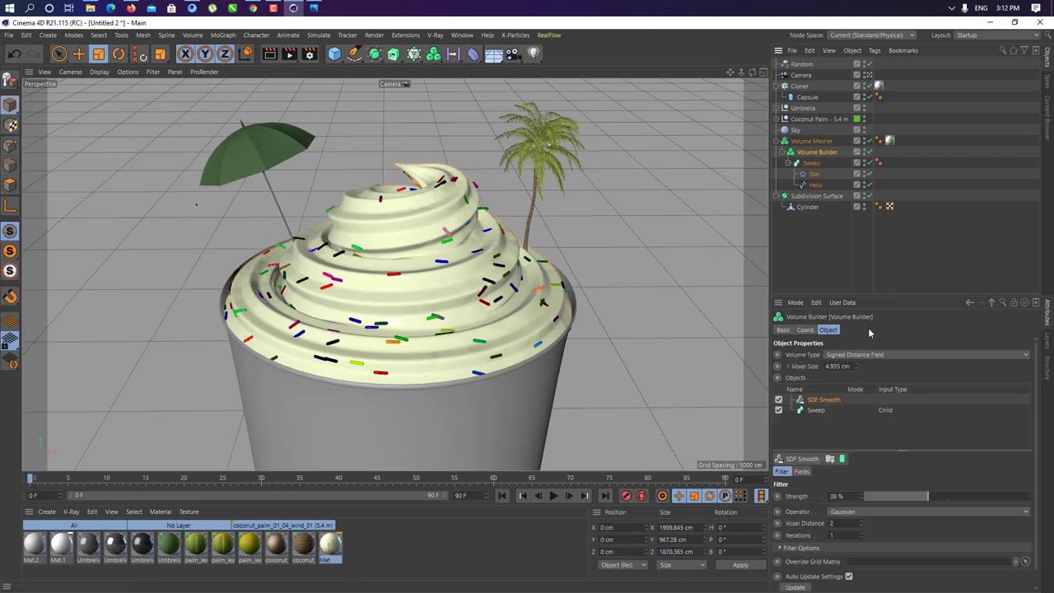
# Add and compute a volume cache, then paste the lofted drop into the cup scene and shrink it
pyautogui.click(842, 459)
pyautogui.click(794, 494)
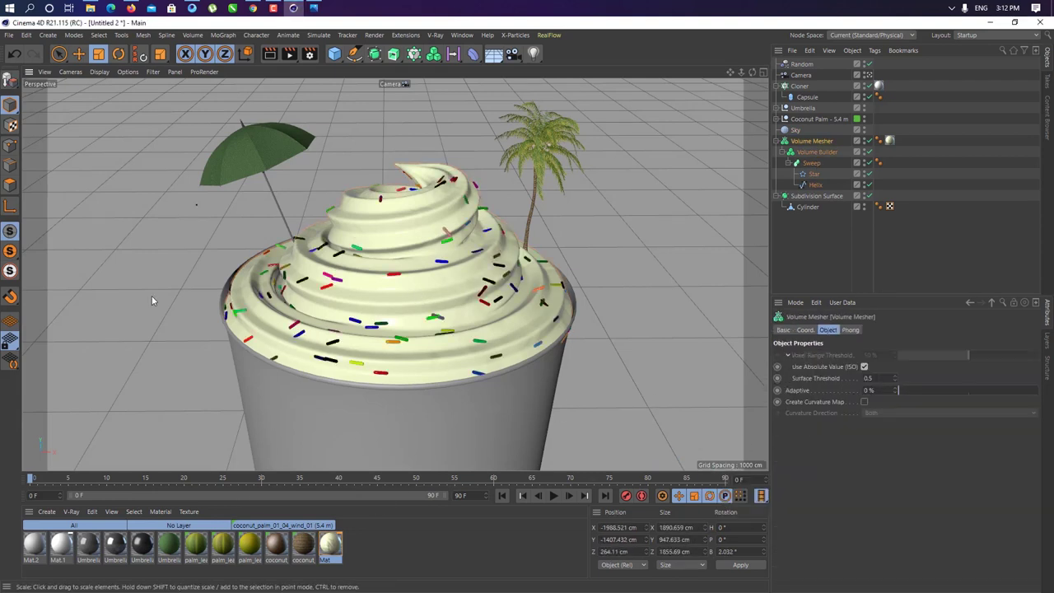
pyautogui.hotkey('ctrl', 'v')
pyautogui.press('e')
pyautogui.press('t')
pyautogui.moveTo(680, 233); pyautogui.dragTo(626, 238)
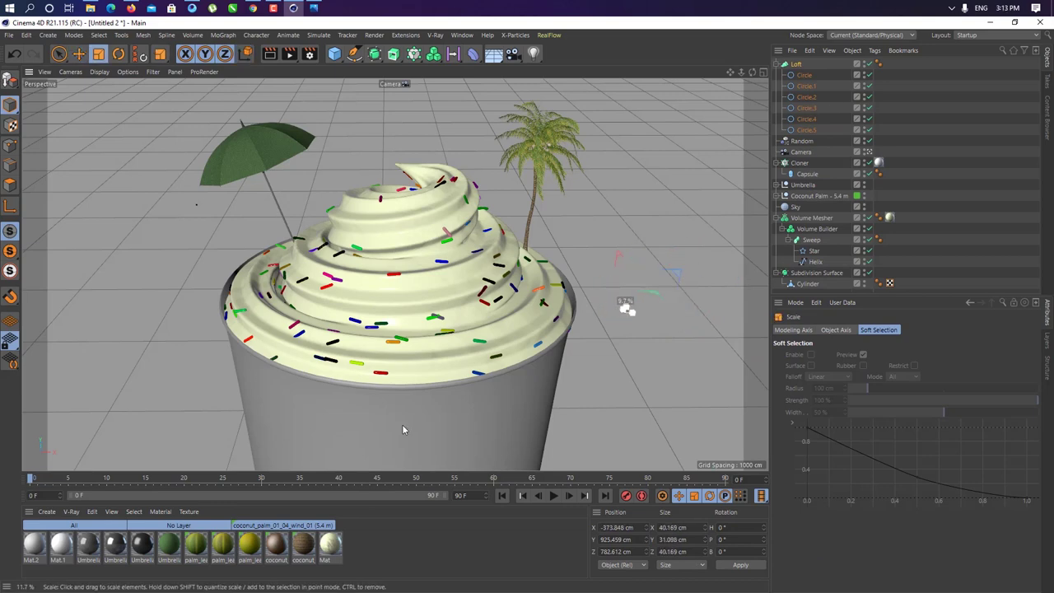
# Shrink the drop's tip circle Circle.4 to about 84 percent
pyautogui.click(807, 129)
pyautogui.keyDown('ctrl'); pyautogui.click(631, 294); pyautogui.keyUp('ctrl')
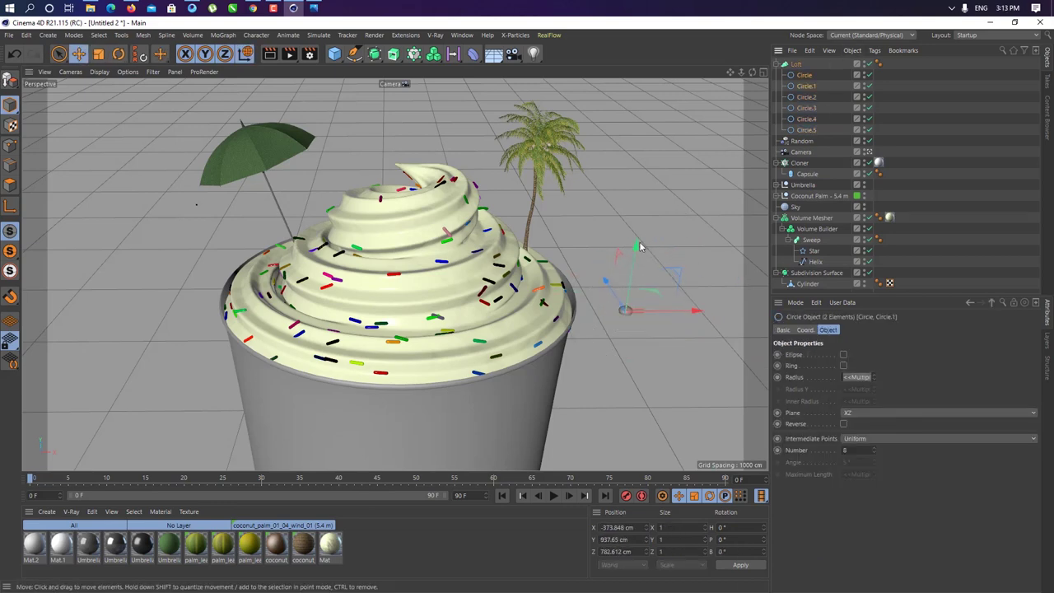
pyautogui.press('e')
pyautogui.press('s')
pyautogui.scroll(-5, 397, 237)
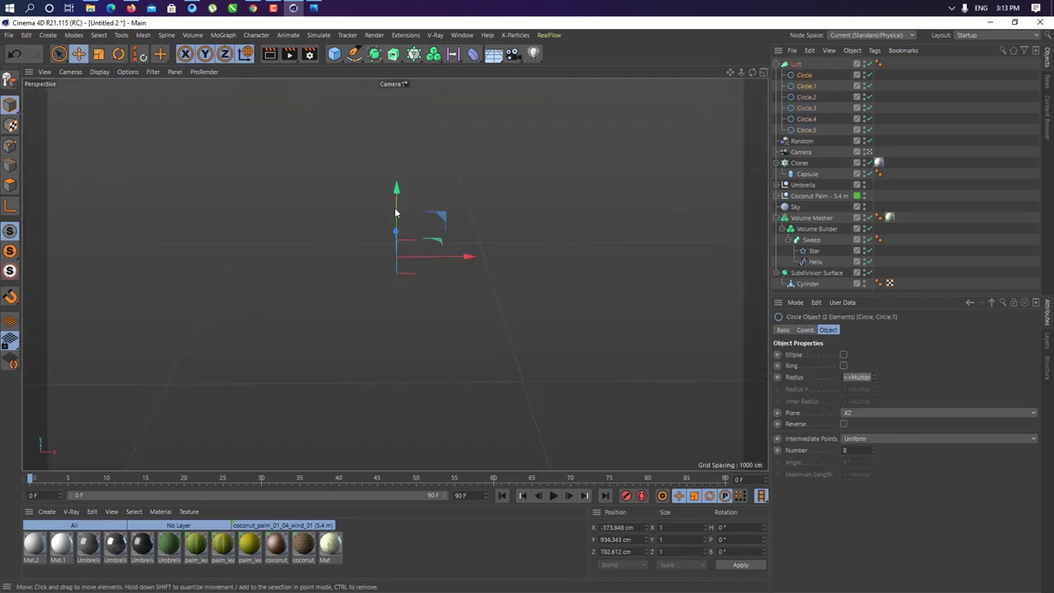
pyautogui.click(806, 130)
pyautogui.press('t')
pyautogui.moveTo(461, 180); pyautogui.dragTo(438, 180)
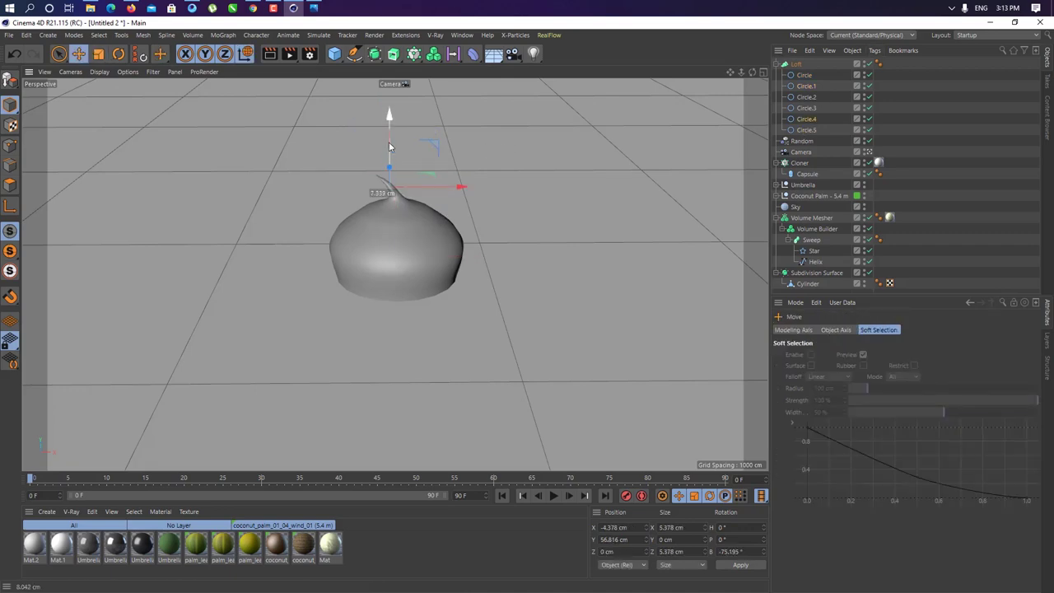
# Scale all the drop's circles to about 91 percent and raise the drop higher
pyautogui.click(476, 206)
pyautogui.scroll(-2, 476, 206)
pyautogui.scroll(-3, 473, 211)
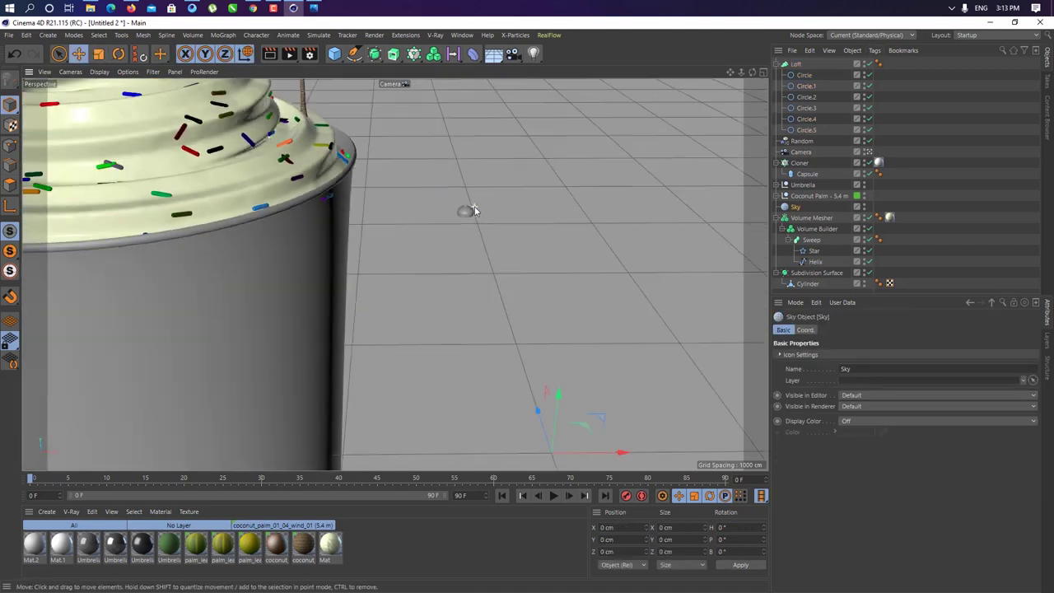
pyautogui.scroll(-4, 474, 210)
pyautogui.hotkey('ctrl', 'z')
pyautogui.press('t')
pyautogui.moveTo(598, 195); pyautogui.dragTo(519, 239)
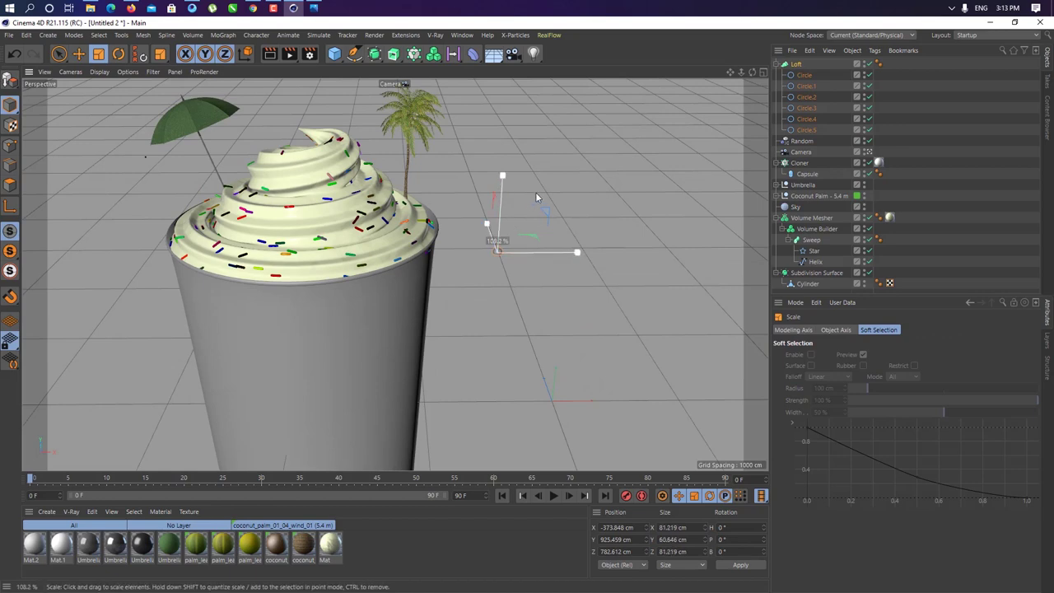
pyautogui.press('e')
pyautogui.moveTo(536, 197); pyautogui.dragTo(472, 192)
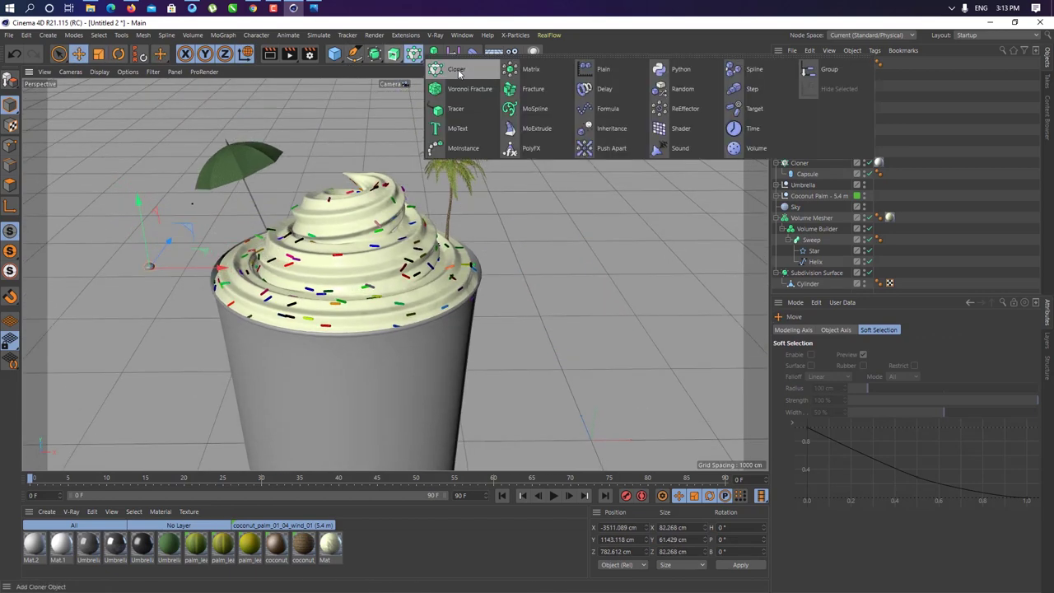
# Wrap the drop in a Cloner scattering 100 clones over the Volume Mesher cream
pyautogui.keyDown('alt'); pyautogui.moveTo(394, 53); pyautogui.dragTo(458, 71); pyautogui.keyUp('alt')
pyautogui.click(858, 355)
pyautogui.click(829, 366)
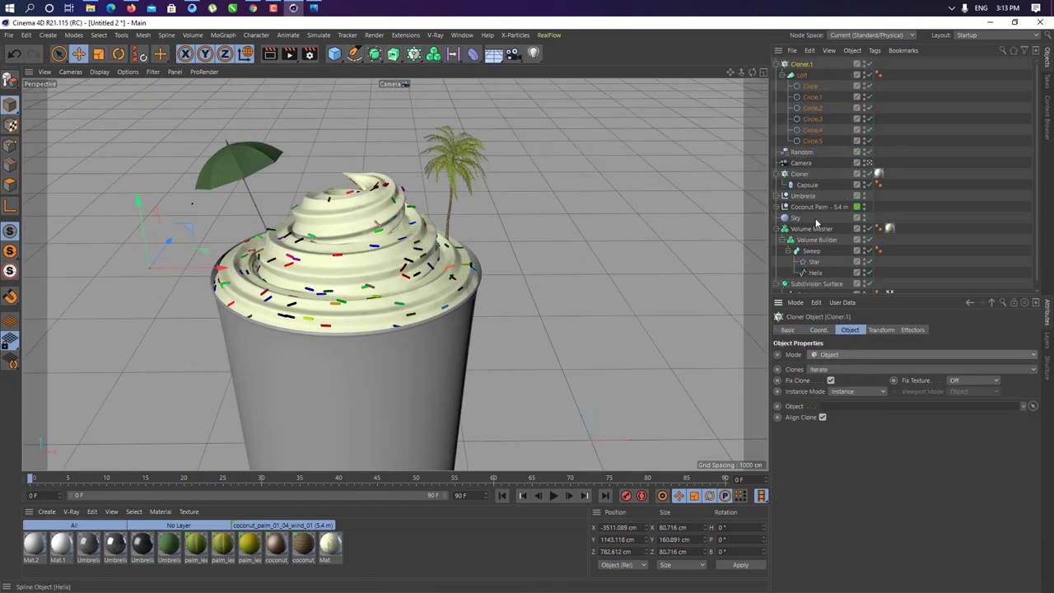
pyautogui.moveTo(865, 412); pyautogui.dragTo(857, 407)
pyautogui.moveTo(1016, 498); pyautogui.dragTo(1040, 498)
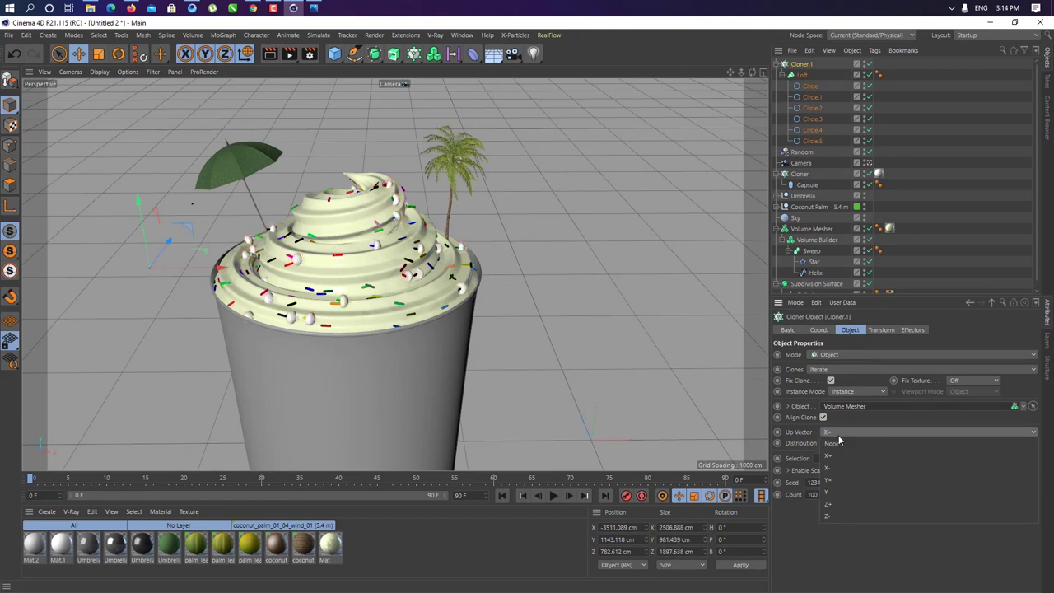
# Select Sky and Cloner.1 and collapse the Cloner.1 hierarchy
pyautogui.click(541, 196)
pyautogui.moveTo(752, 72); pyautogui.dragTo(725, 111)
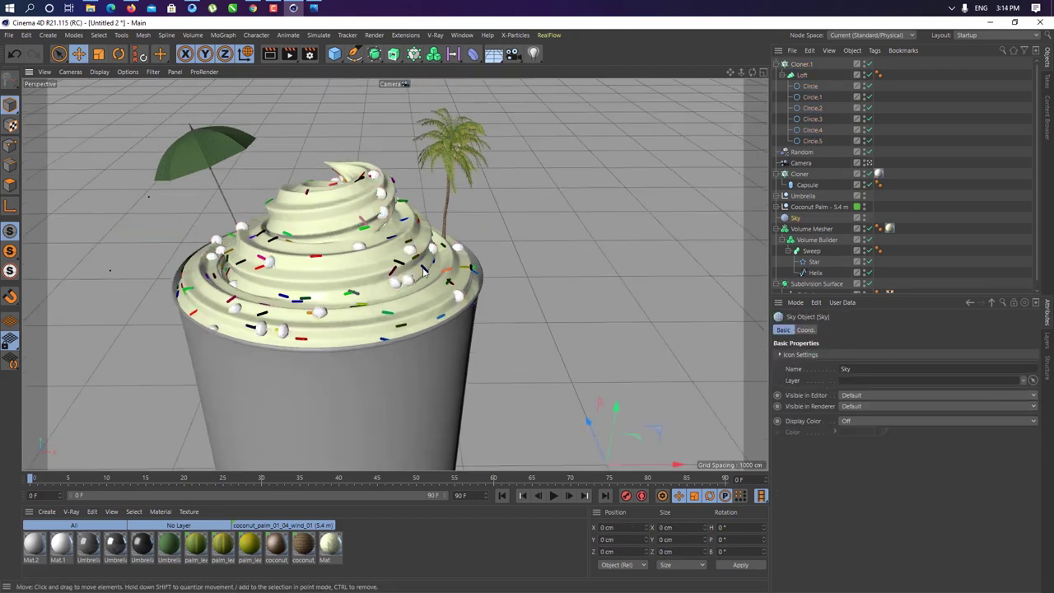
pyautogui.click(801, 63)
pyautogui.click(779, 64)
# Add a test cube, move it upward, then delete it
pyautogui.click(335, 53)
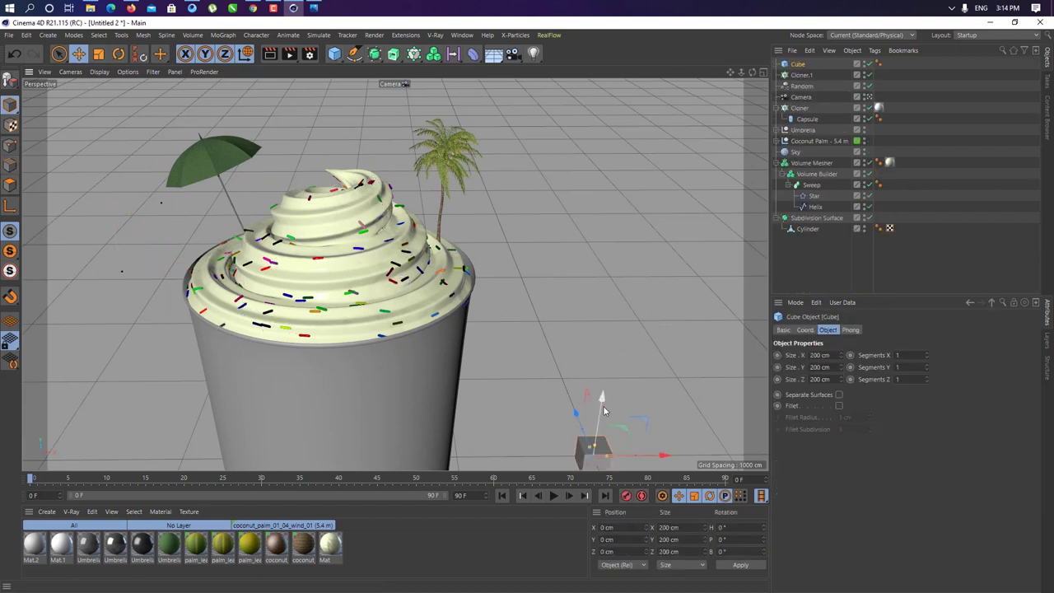
pyautogui.moveTo(593, 429); pyautogui.dragTo(519, 251)
pyautogui.moveTo(752, 71)
pyautogui.mouseDown()
pyautogui.moveTo(865, 103)
pyautogui.moveTo(705, 161)
pyautogui.mouseUp()
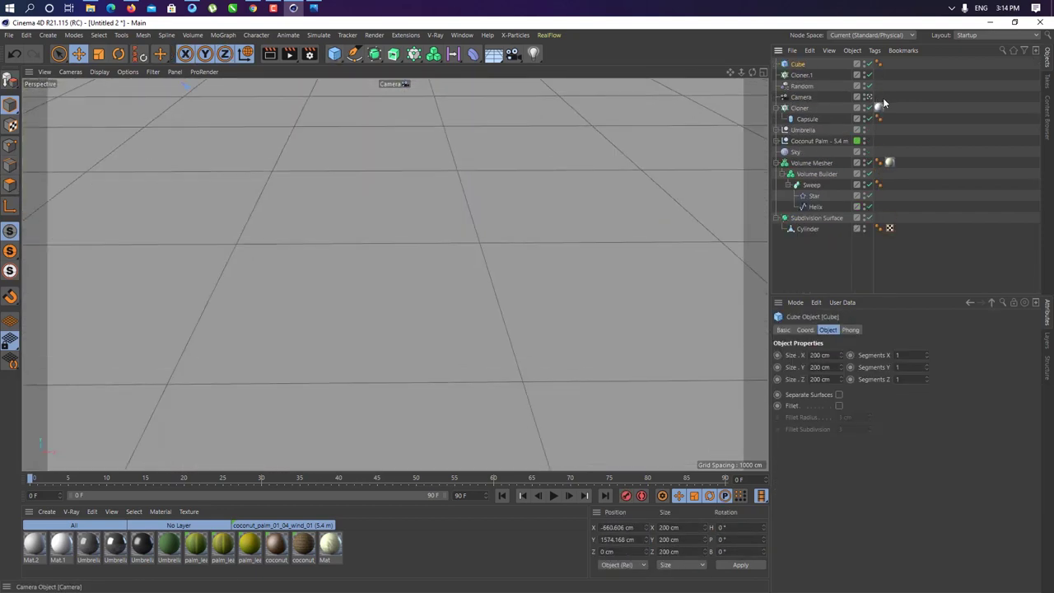
pyautogui.press('o')
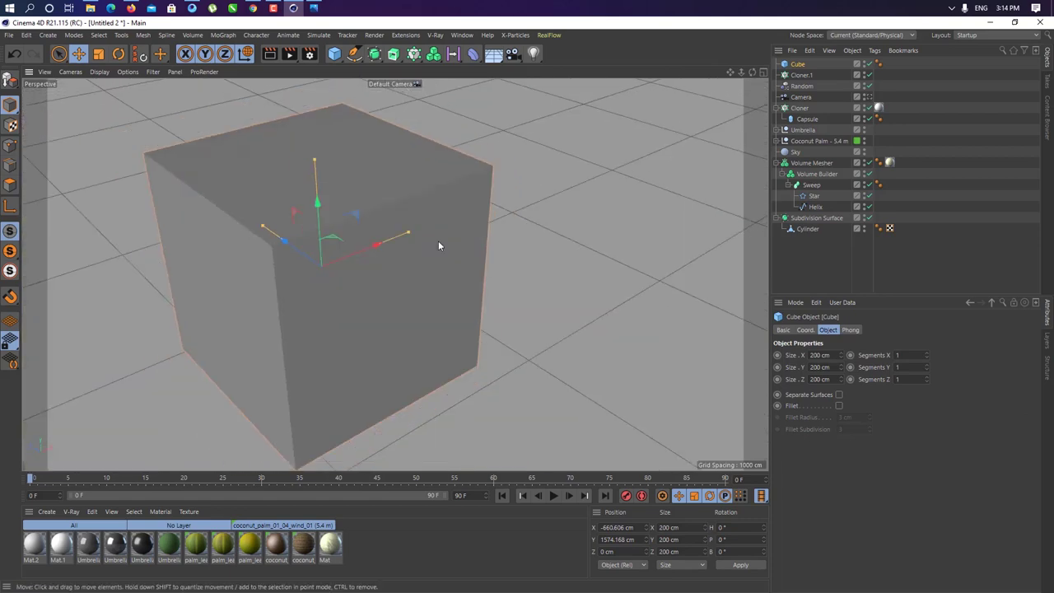
pyautogui.scroll(-3, 438, 241)
pyautogui.press('Delete')
# Add a Platonic solid, try another shape type, then delete it
pyautogui.click(335, 53)
pyautogui.click(415, 128)
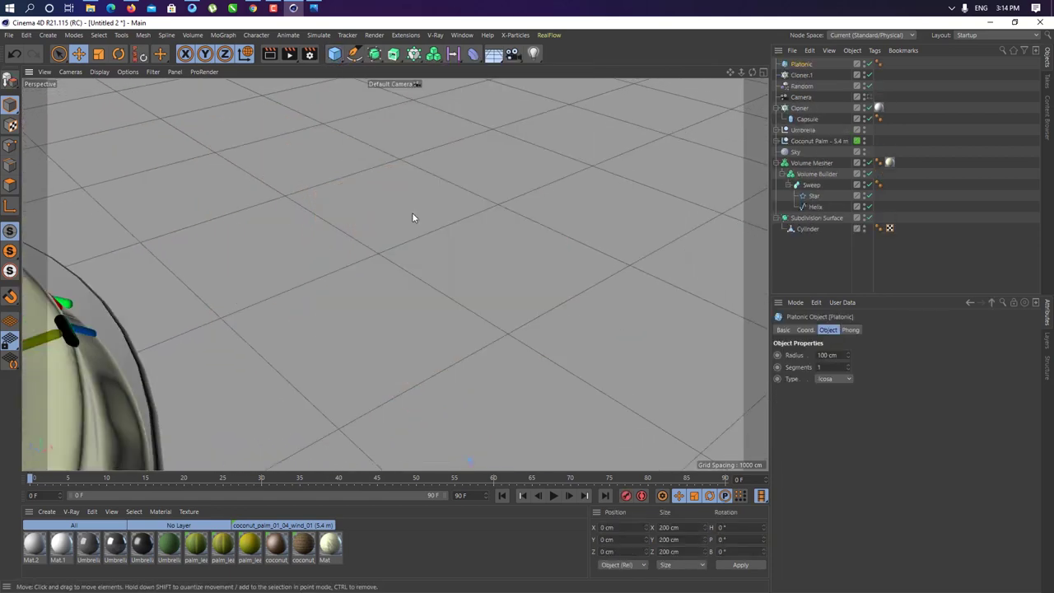
pyautogui.click(846, 381)
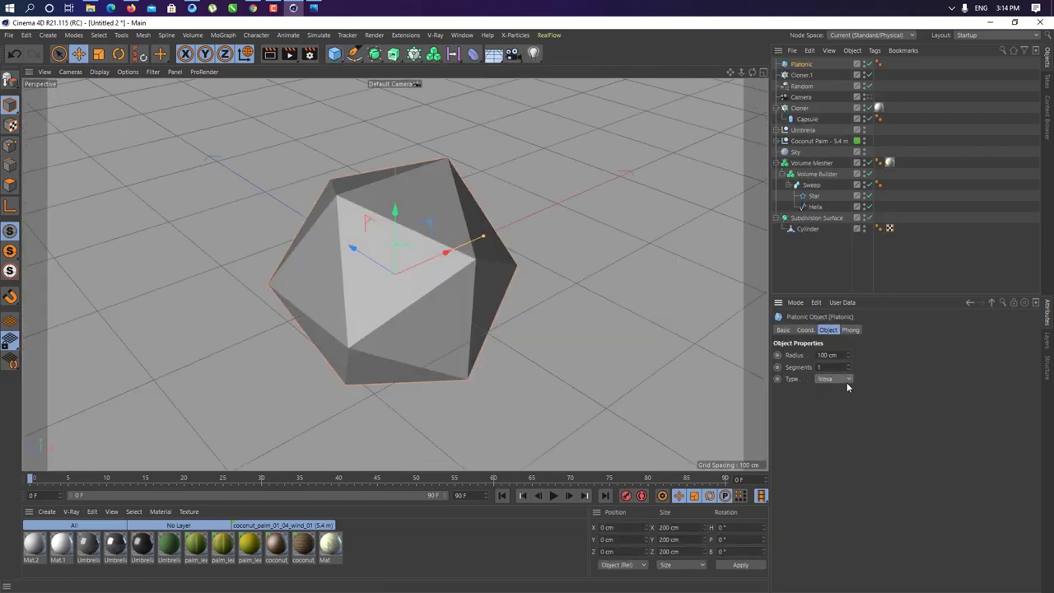
pyautogui.click(847, 380)
pyautogui.click(828, 389)
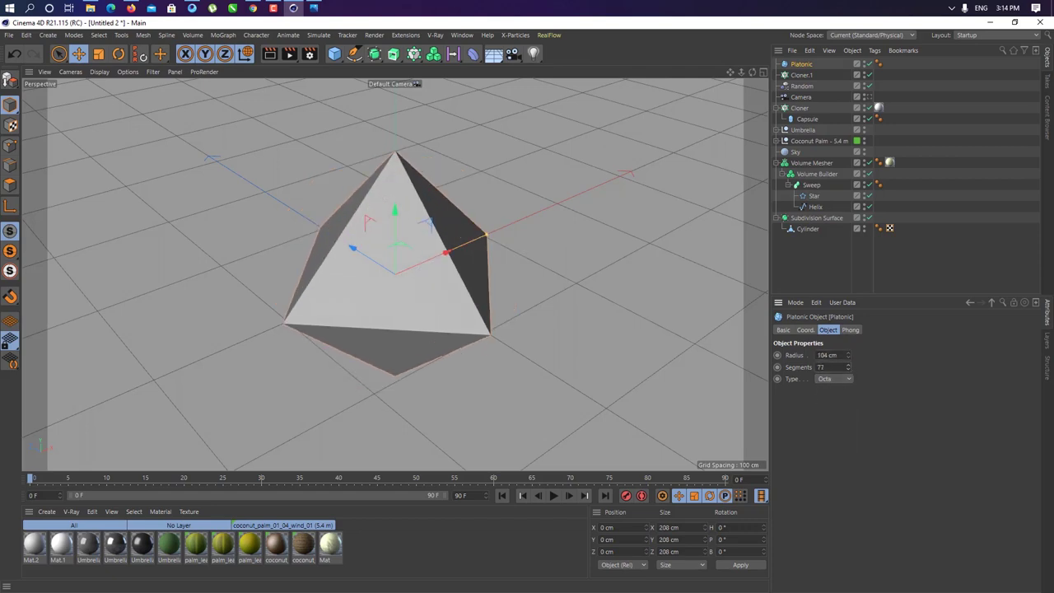
pyautogui.press('Delete')
# Add a Torus, shrink it to about half size, and place it under Cloner.1
pyautogui.click(343, 63)
pyautogui.click(379, 120)
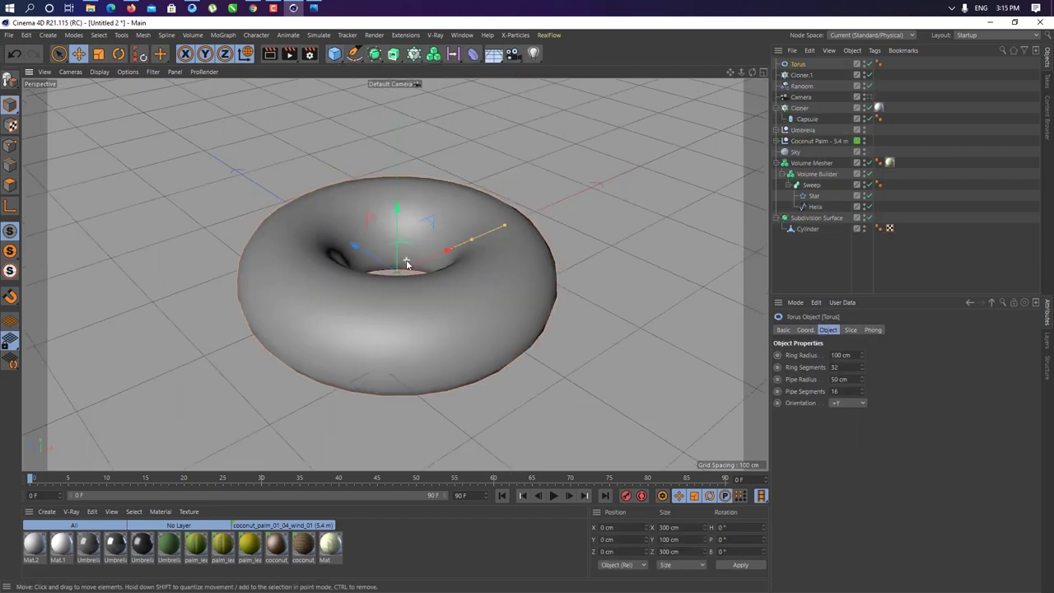
pyautogui.scroll(-5, 404, 263)
pyautogui.scroll(-5, 427, 295)
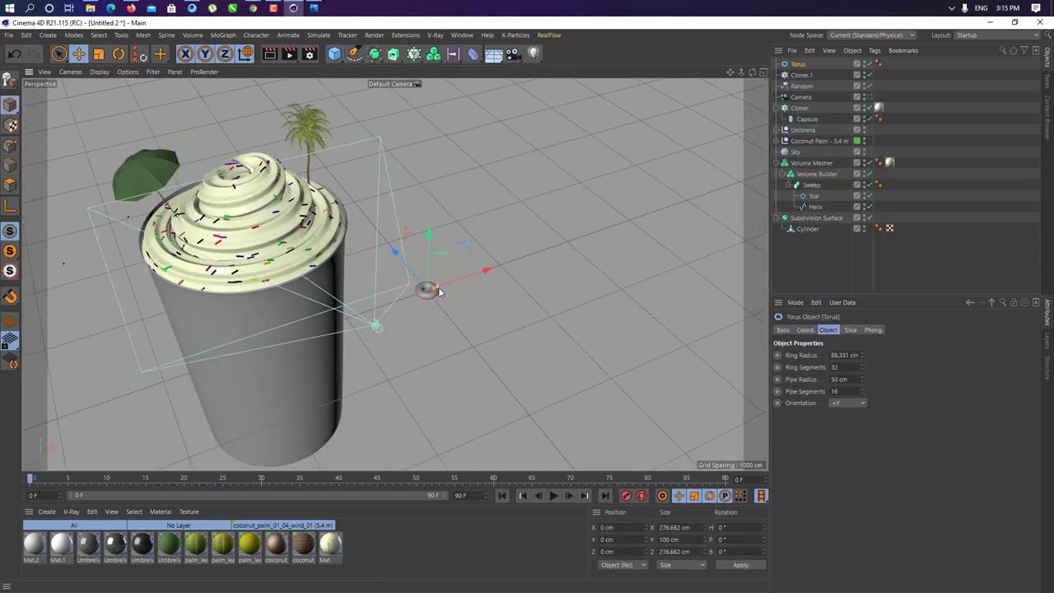
pyautogui.scroll(3, 340, 266)
pyautogui.scroll(3, 340, 266)
pyautogui.press('t')
pyautogui.moveTo(340, 266); pyautogui.dragTo(293, 284)
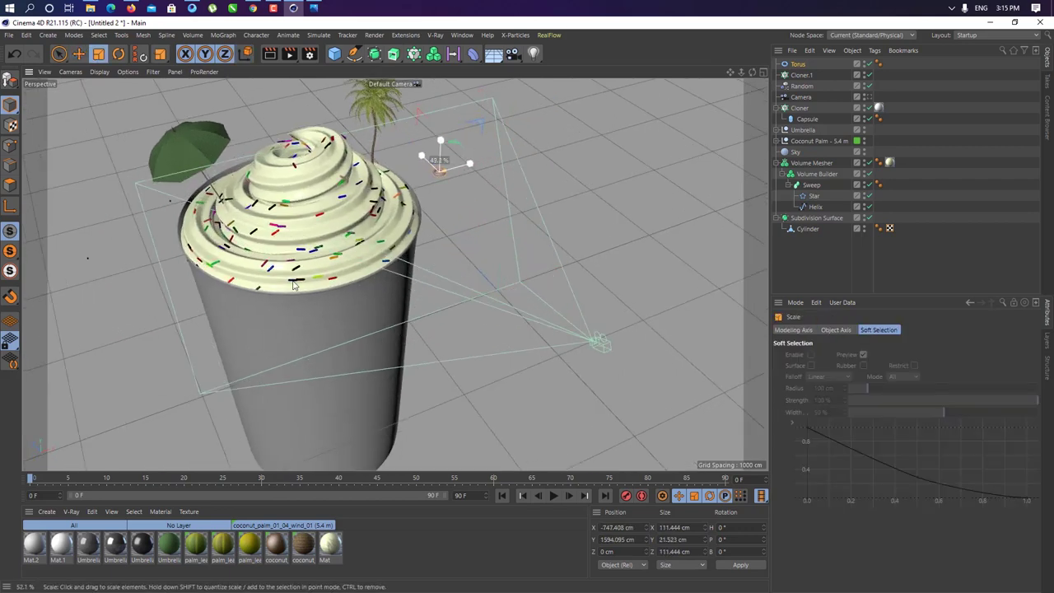
pyautogui.keyDown('alt'); pyautogui.click(414, 54); pyautogui.keyUp('alt')
pyautogui.keyDown('alt'); pyautogui.moveTo(370, 247); pyautogui.dragTo(290, 217); pyautogui.keyUp('alt')
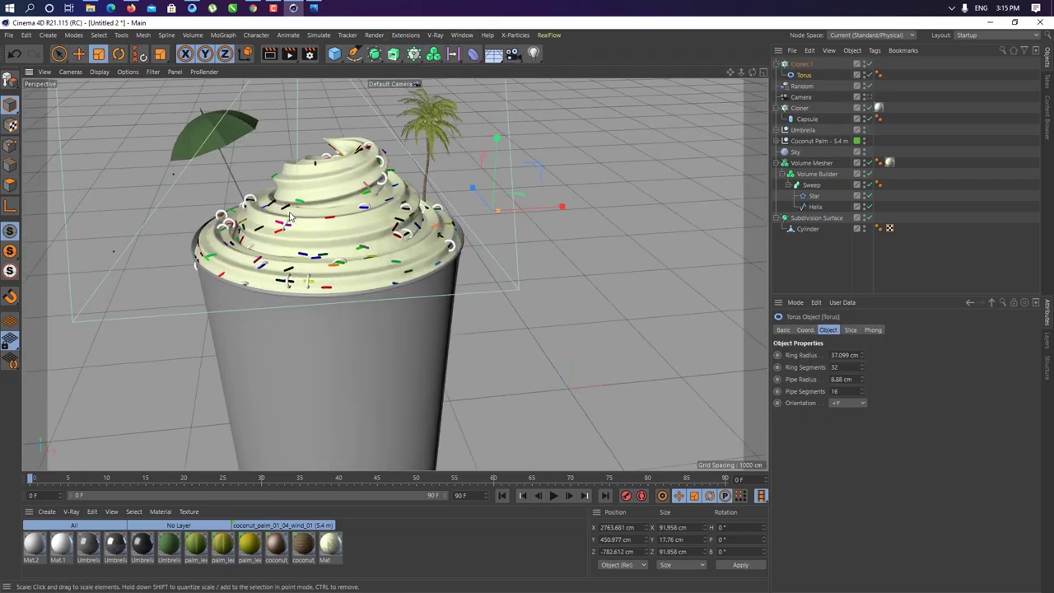
# Add a Random effector to Cloner.1 with Position randomization turned off
pyautogui.click(803, 64)
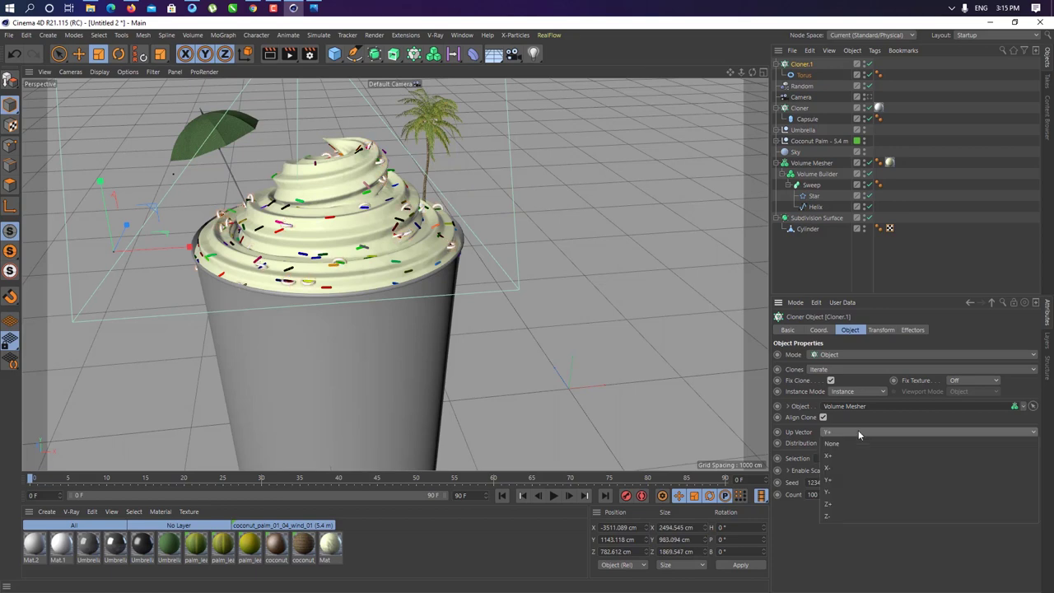
pyautogui.click(347, 35)
pyautogui.moveTo(192, 35)
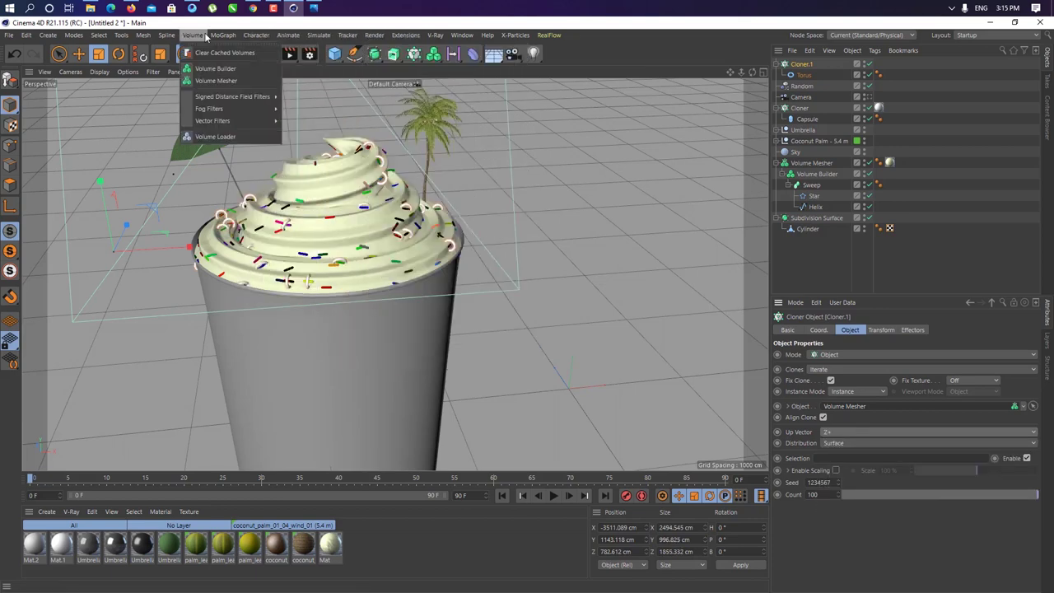
pyautogui.click(335, 133)
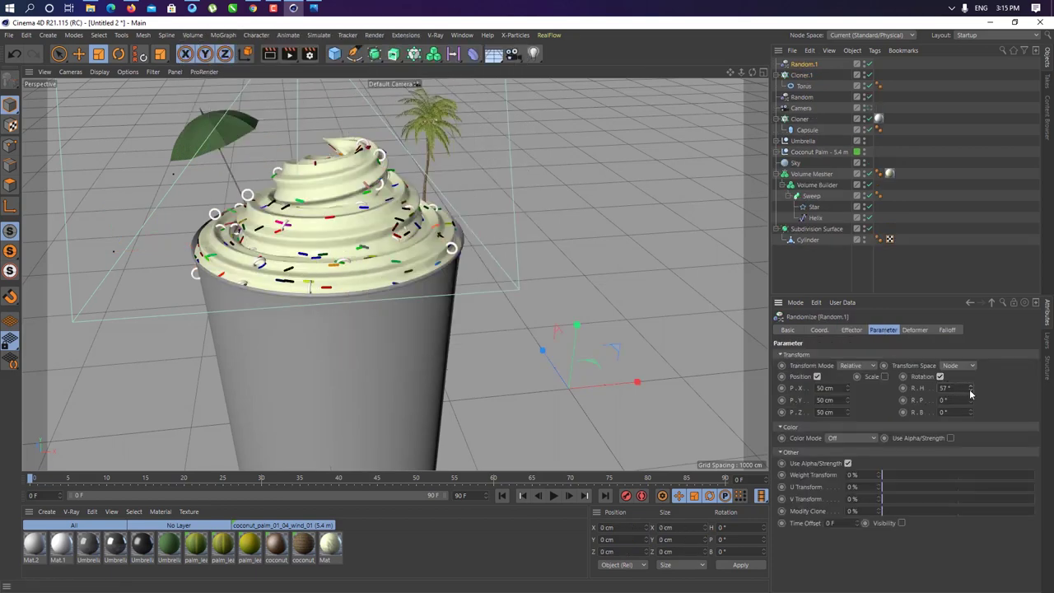
pyautogui.click(817, 376)
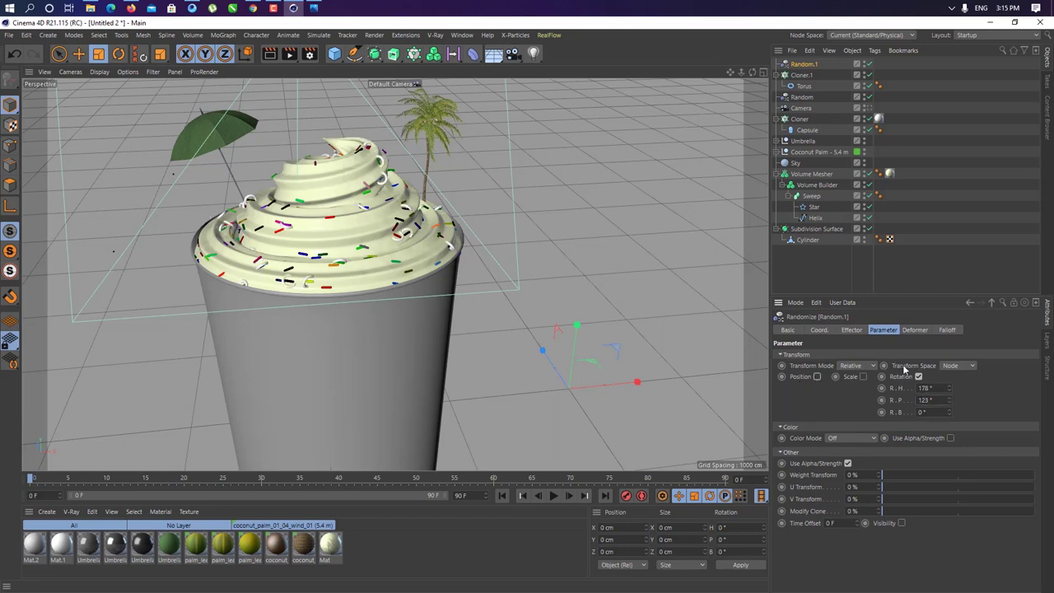
# Look through the scene camera, reselect Cloner.1, and create new material Mat.3
pyautogui.click(868, 108)
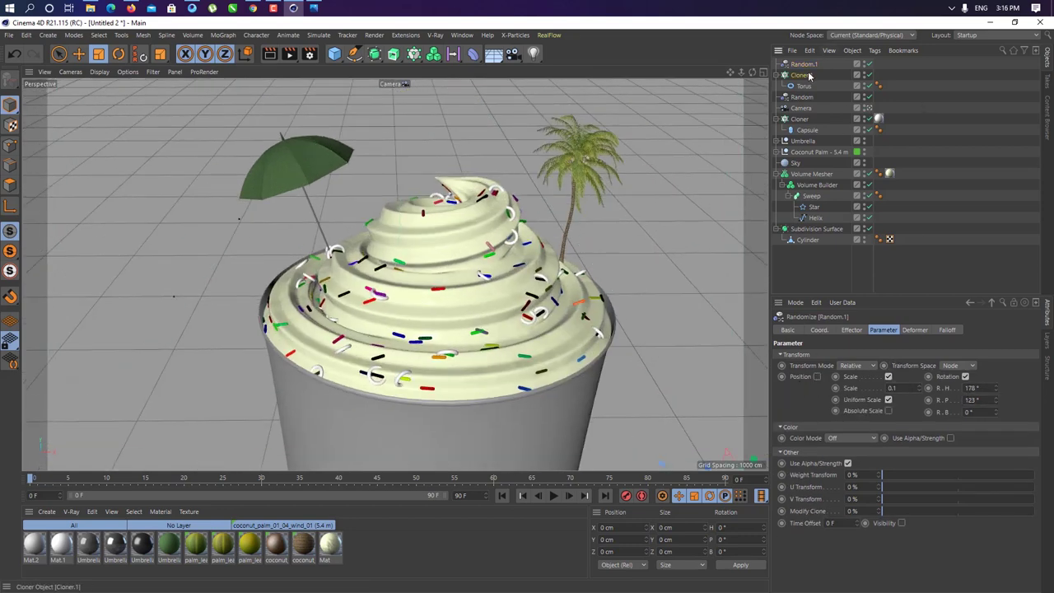
pyautogui.click(801, 75)
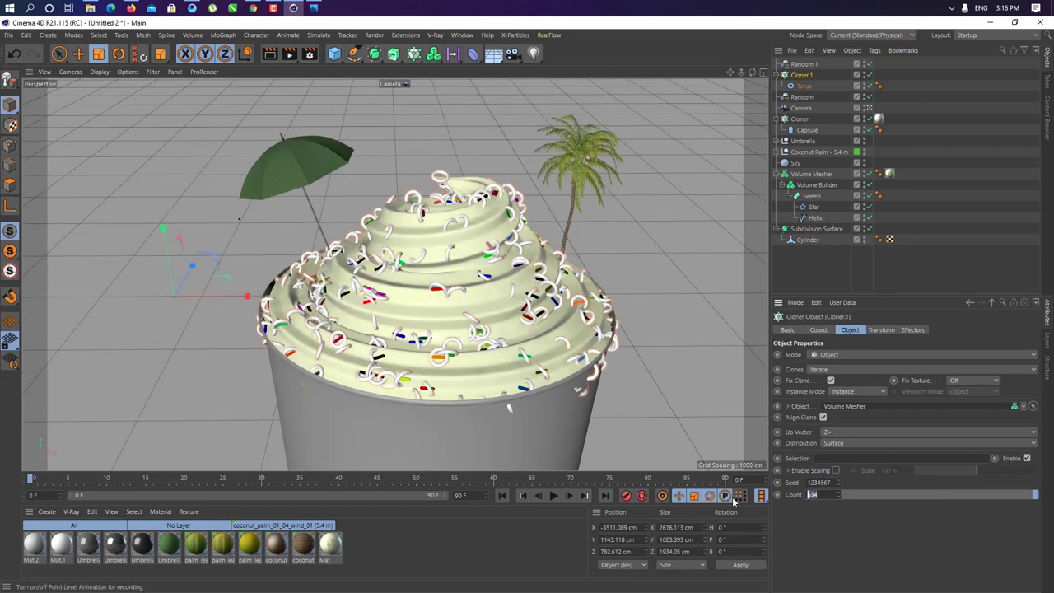
pyautogui.hotkey('ctrl', 'n')
# Give Mat.3 a red colour and enable its Reflectance in the Material Editor
pyautogui.click(803, 75)
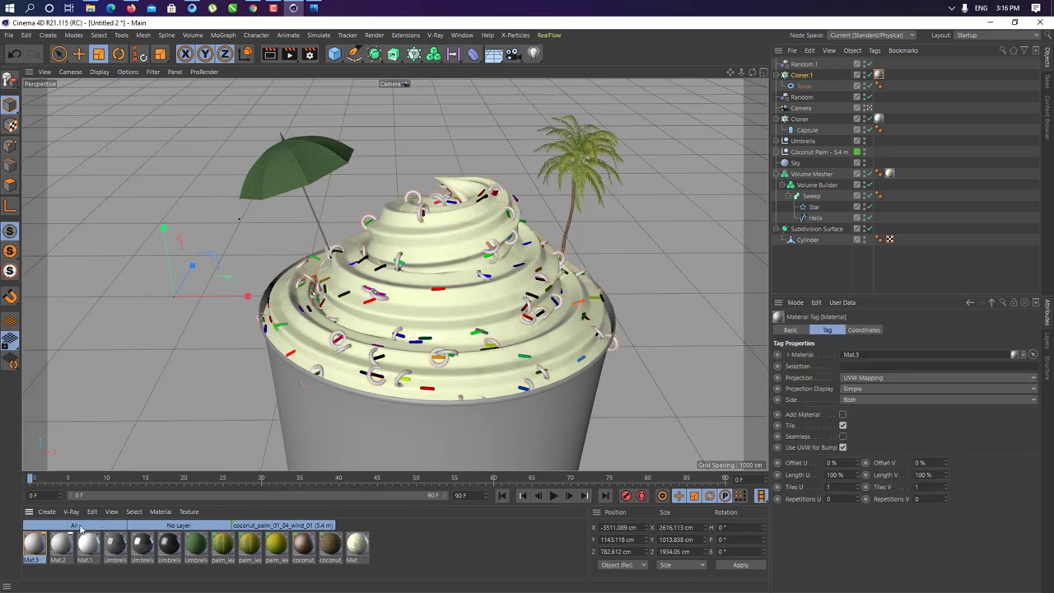
pyautogui.doubleClick(34, 543)
pyautogui.moveTo(355, 83); pyautogui.dragTo(839, 82)
pyautogui.click(814, 136)
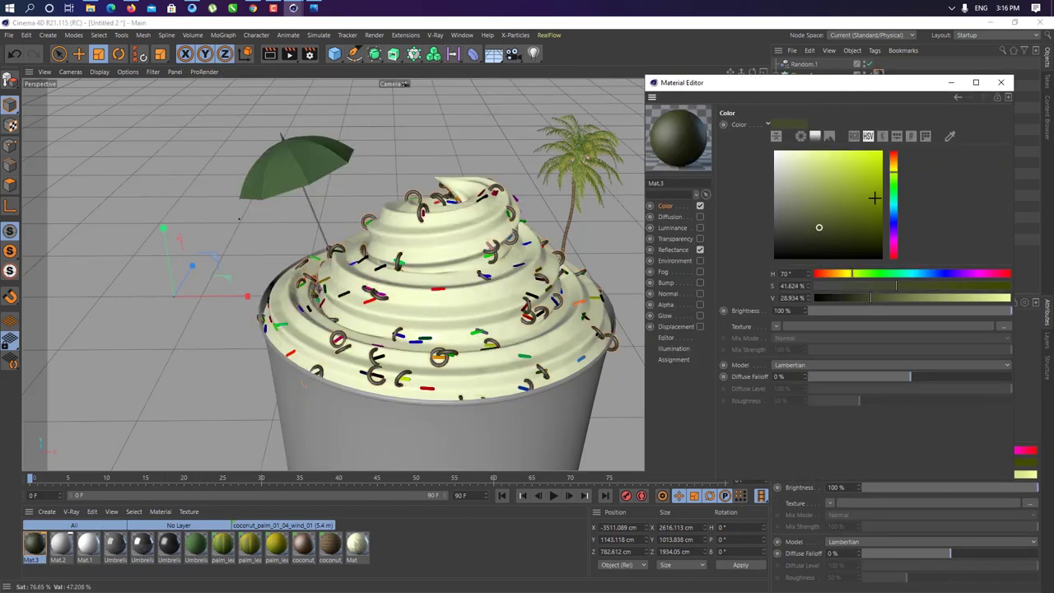
pyautogui.click(889, 150)
pyautogui.click(673, 250)
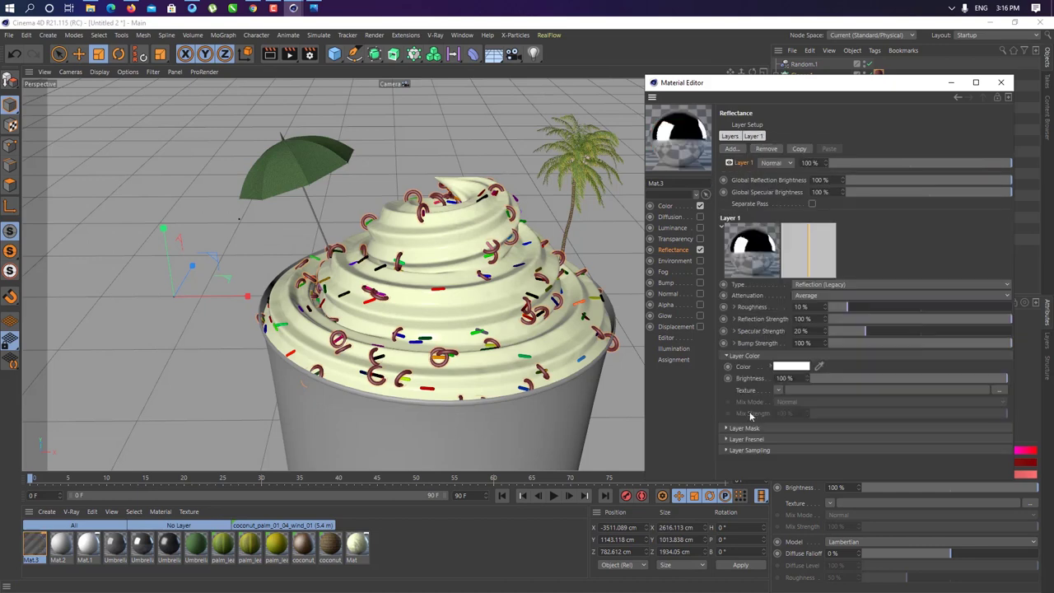
pyautogui.click(1001, 83)
# Select Cloner.1 and undo twice to tidy the object list
pyautogui.click(617, 352)
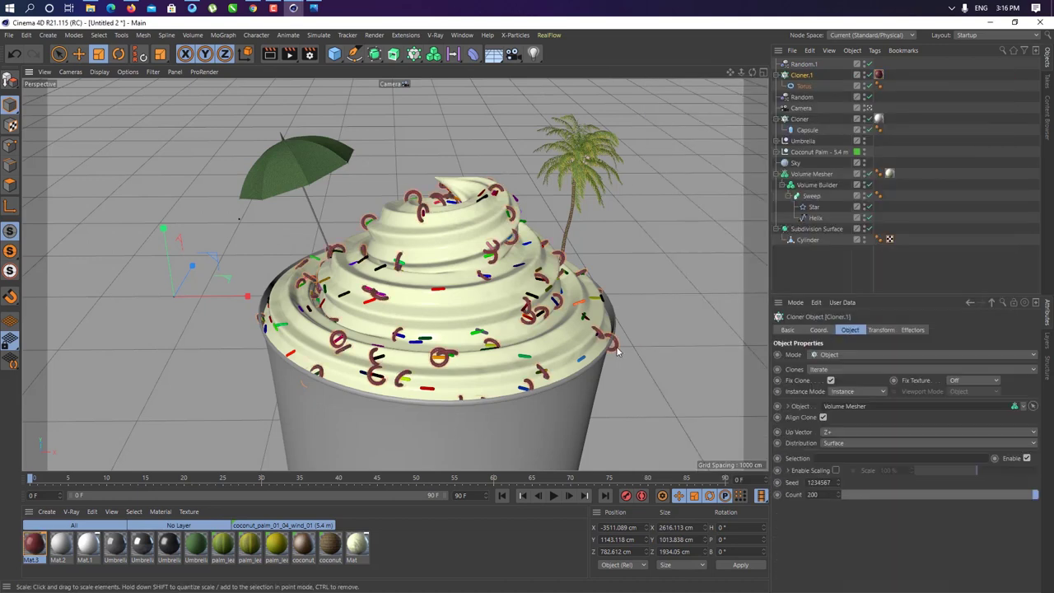
pyautogui.hotkey('ctrl', 'z')
pyautogui.hotkey('ctrl', 'z')
pyautogui.hotkey('ctrl', 'z')
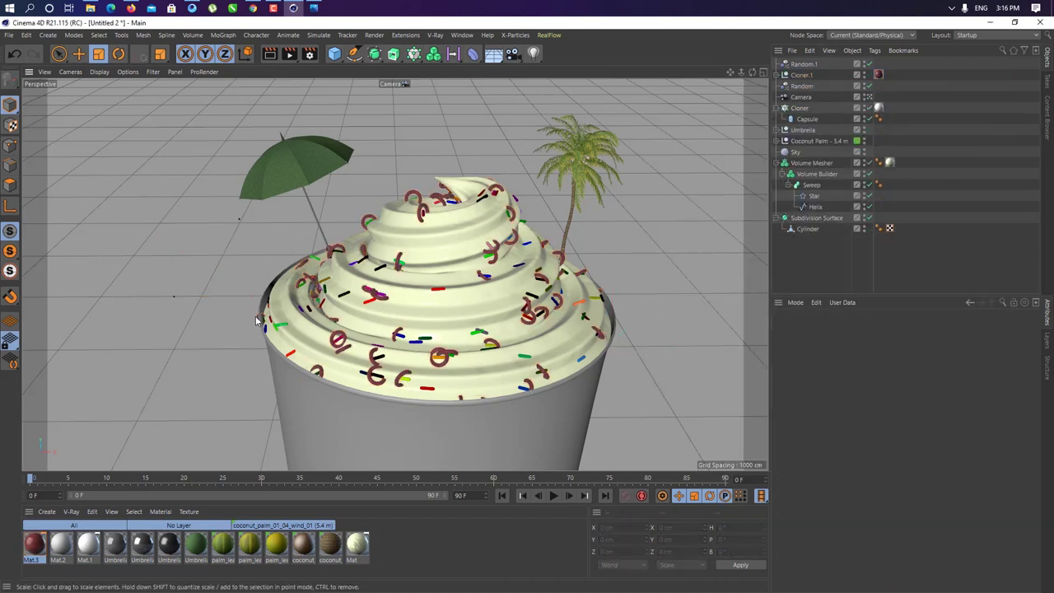
pyautogui.hotkey('ctrl', 'z')
# In a maximized Front view, draw a two-point vertical spline with the Spline Pen
pyautogui.hotkey('ctrl', 'z')
pyautogui.hotkey('ctrl', 'z')
pyautogui.hotkey('ctrl', 'z')
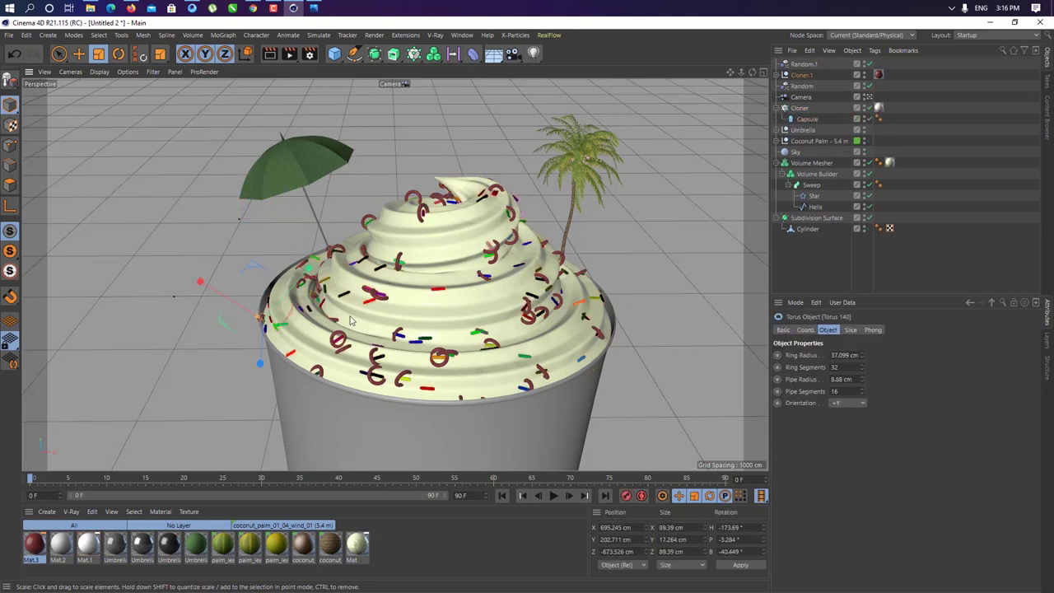
pyautogui.hotkey('ctrl', 'z')
pyautogui.hotkey('ctrl', 'z')
pyautogui.press('F5')
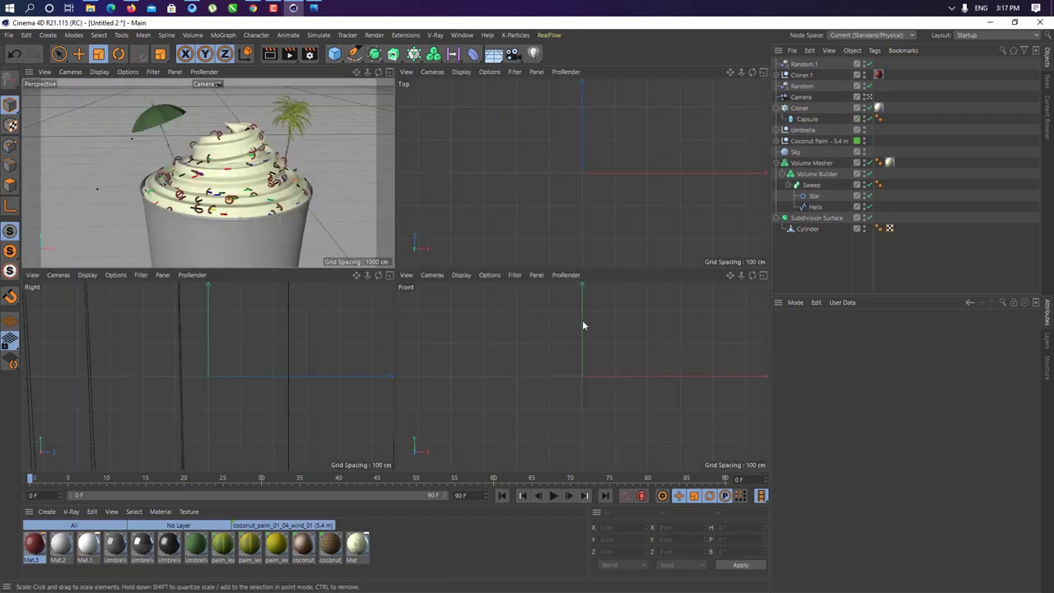
pyautogui.middleClick(582, 325)
pyautogui.click(354, 53)
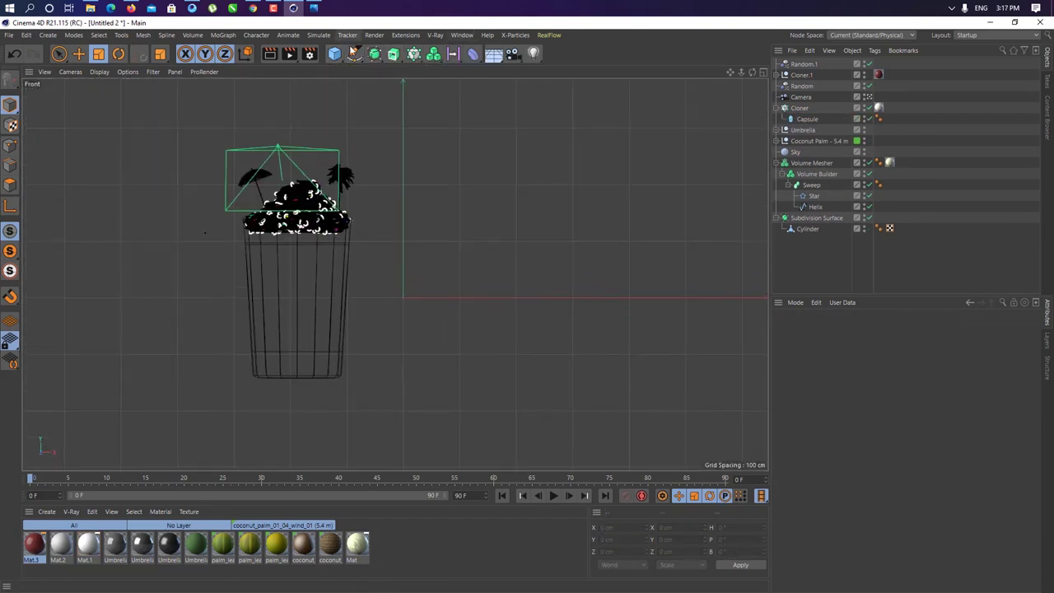
pyautogui.click(403, 198)
pyautogui.click(416, 302)
# Chamfer the spline's points to round a bend at its top
pyautogui.scroll(3, 414, 223)
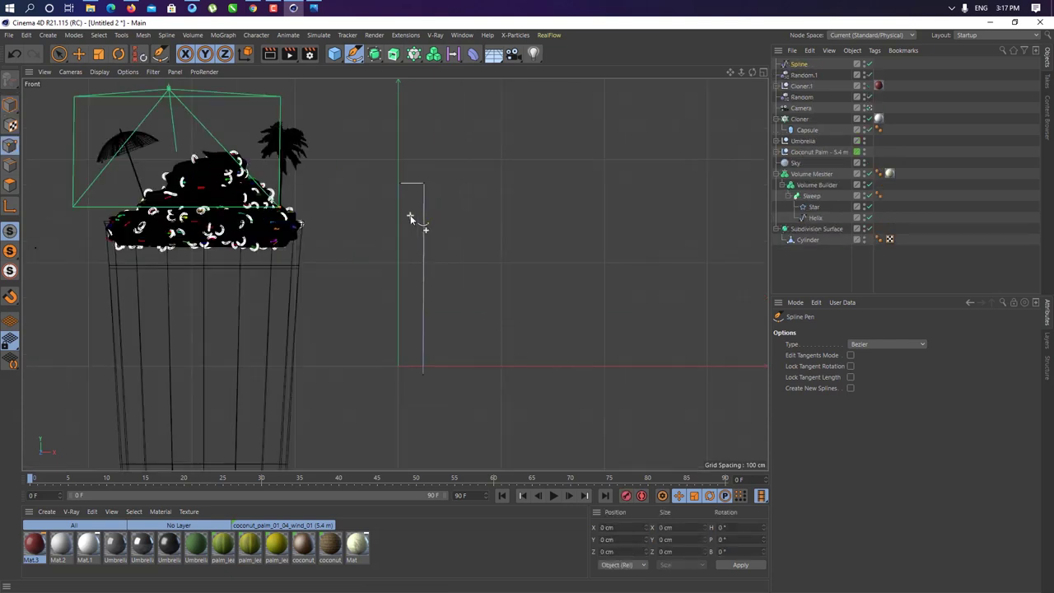
pyautogui.scroll(3, 414, 223)
pyautogui.press('e')
pyautogui.rightClick(440, 151)
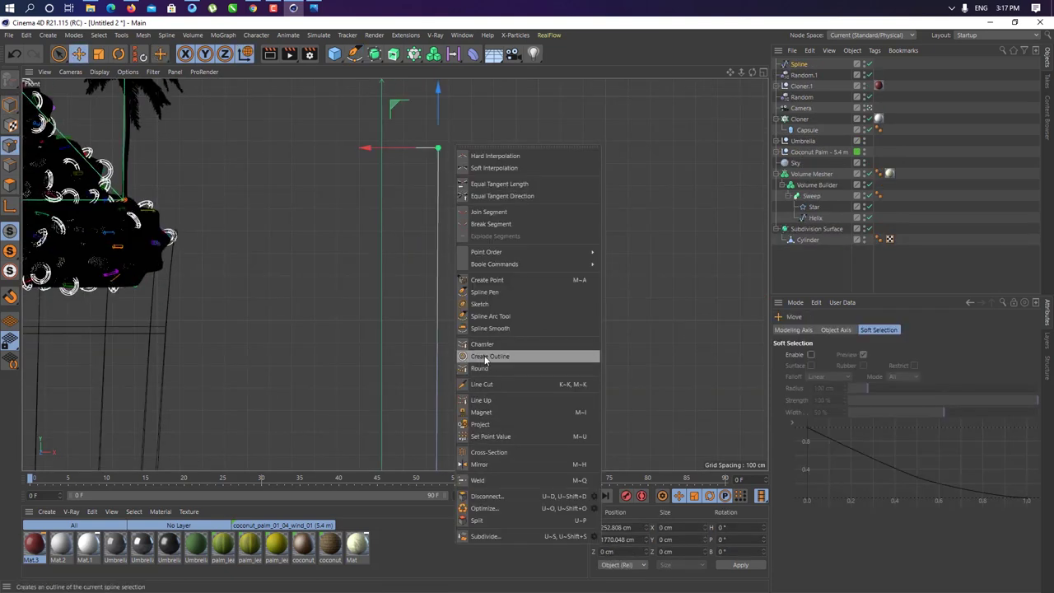
pyautogui.click(502, 214)
pyautogui.scroll(1, 396, 124)
pyautogui.scroll(-1, 396, 124)
pyautogui.click(378, 158)
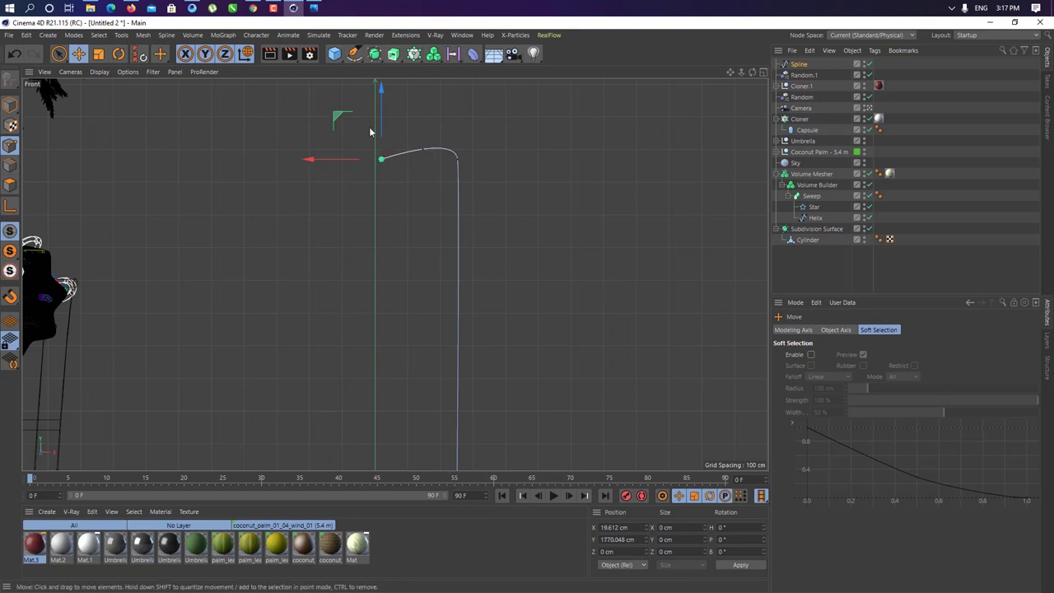
pyautogui.rightClick(372, 148)
pyautogui.click(408, 219)
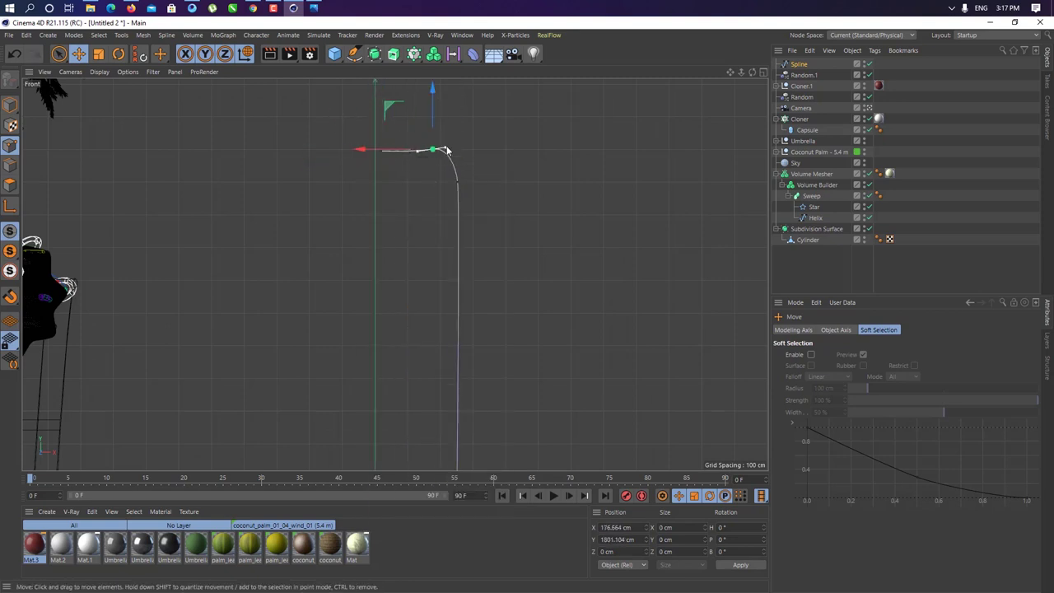
pyautogui.scroll(-3, 447, 150)
# Return to the full Perspective view and orbit to see the spline beside the cup
pyautogui.middleClick(304, 241)
pyautogui.middleClick(305, 241)
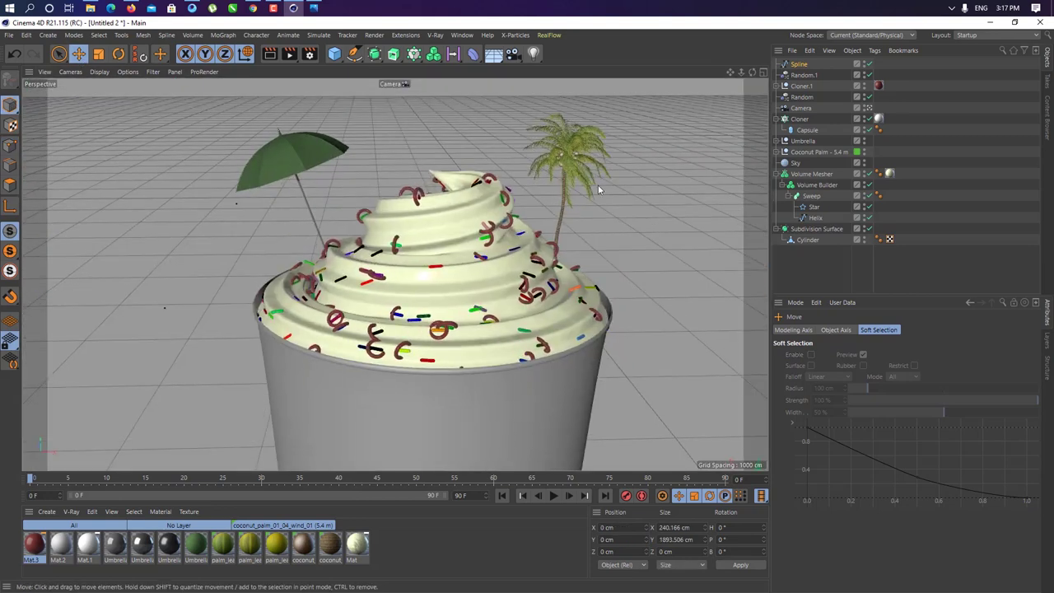
pyautogui.keyDown('alt'); pyautogui.moveTo(598, 190); pyautogui.dragTo(537, 299); pyautogui.keyUp('alt')
pyautogui.keyDown('alt'); pyautogui.moveTo(219, 332); pyautogui.dragTo(450, 14); pyautogui.keyUp('alt')
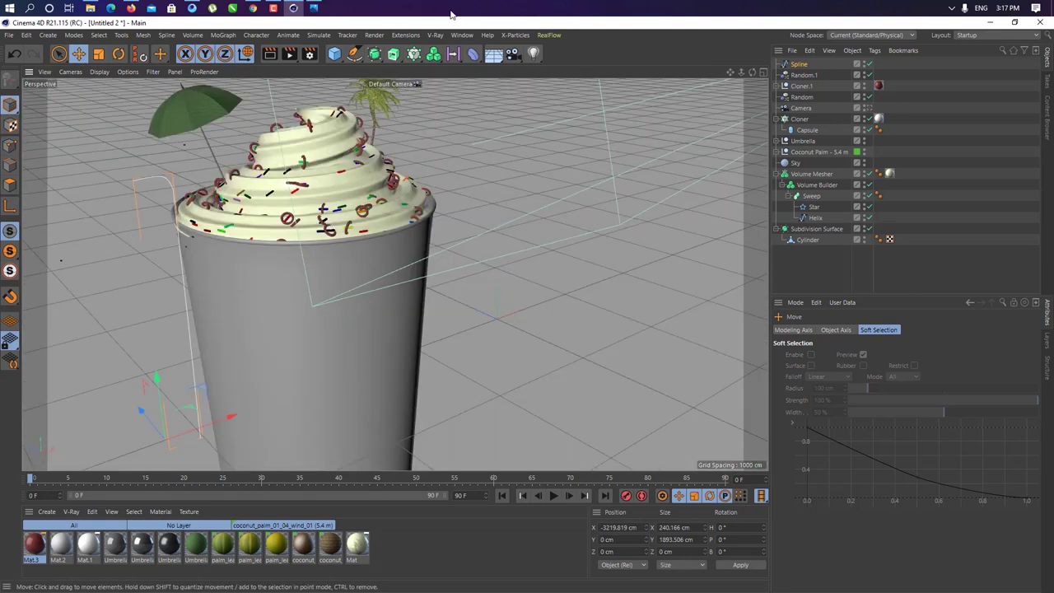
# Sweep a new Circle along the path Spline to create a tube
pyautogui.click(370, 58)
pyautogui.keyDown('ctrl'); pyautogui.click(798, 75); pyautogui.keyUp('ctrl')
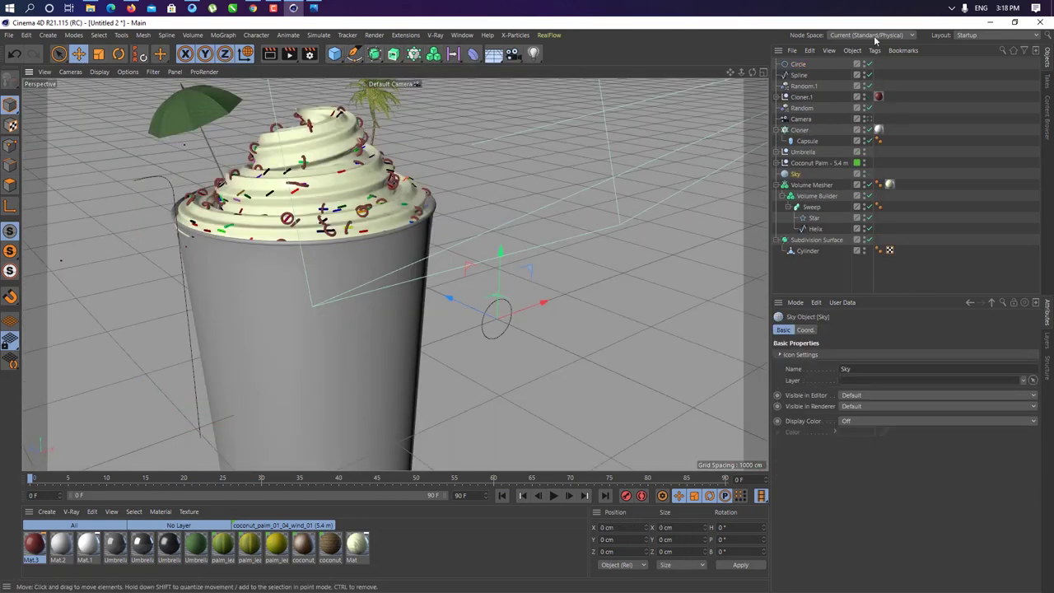
pyautogui.click(375, 53)
pyautogui.keyDown('alt'); pyautogui.click(412, 83); pyautogui.keyUp('alt')
pyautogui.click(805, 75)
# Rotate the circle to thin the tube and move it against the cup's side
pyautogui.press('r')
pyautogui.moveTo(522, 224); pyautogui.dragTo(327, 331)
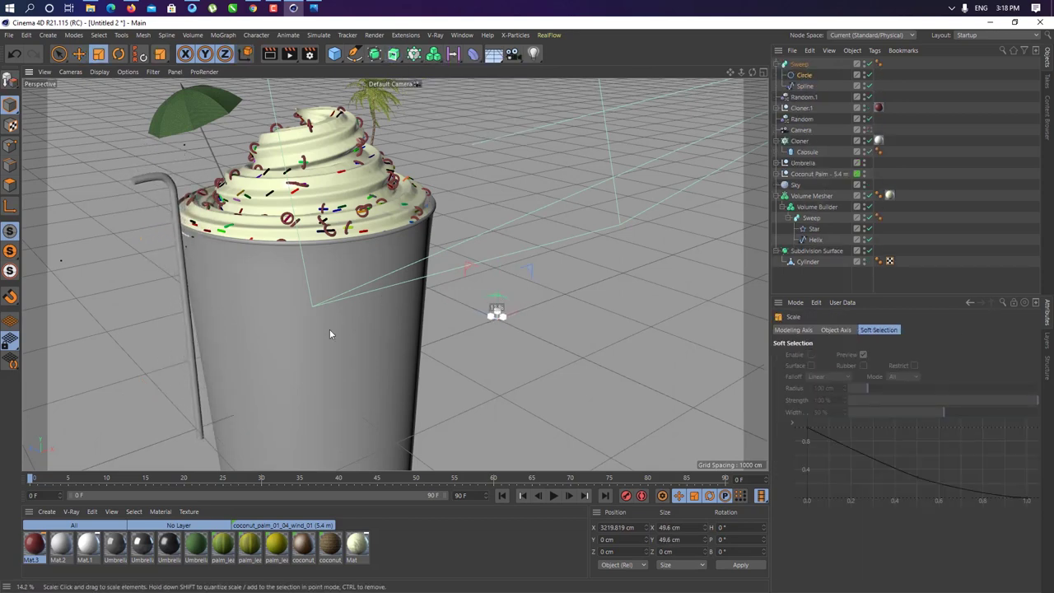
pyautogui.press('e')
pyautogui.moveTo(164, 438)
pyautogui.mouseDown()
pyautogui.moveTo(316, 411)
pyautogui.moveTo(221, 455)
pyautogui.mouseUp()
pyautogui.press('t')
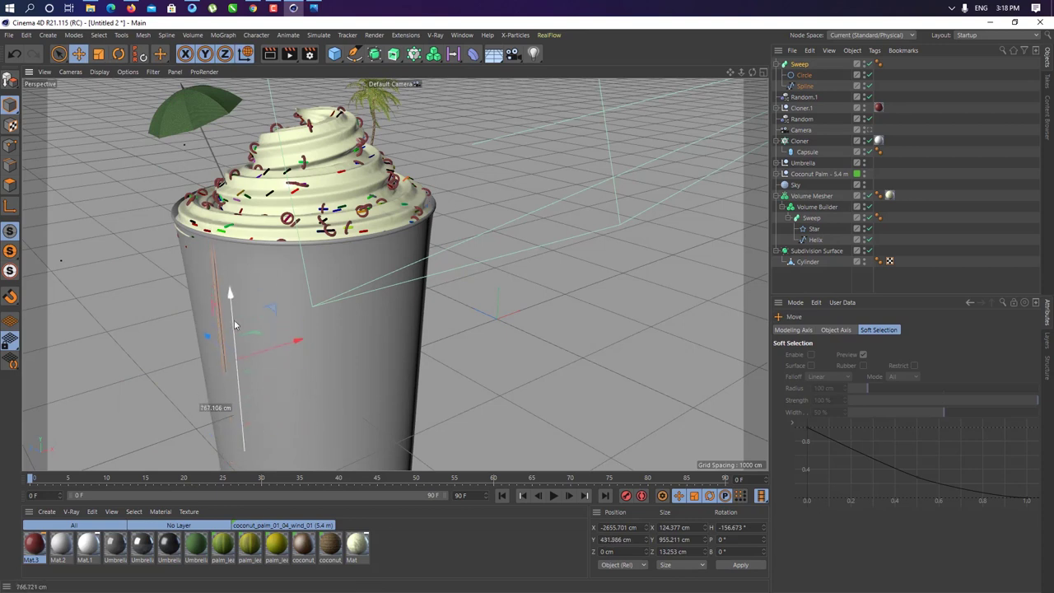
pyautogui.scroll(2, 278, 341)
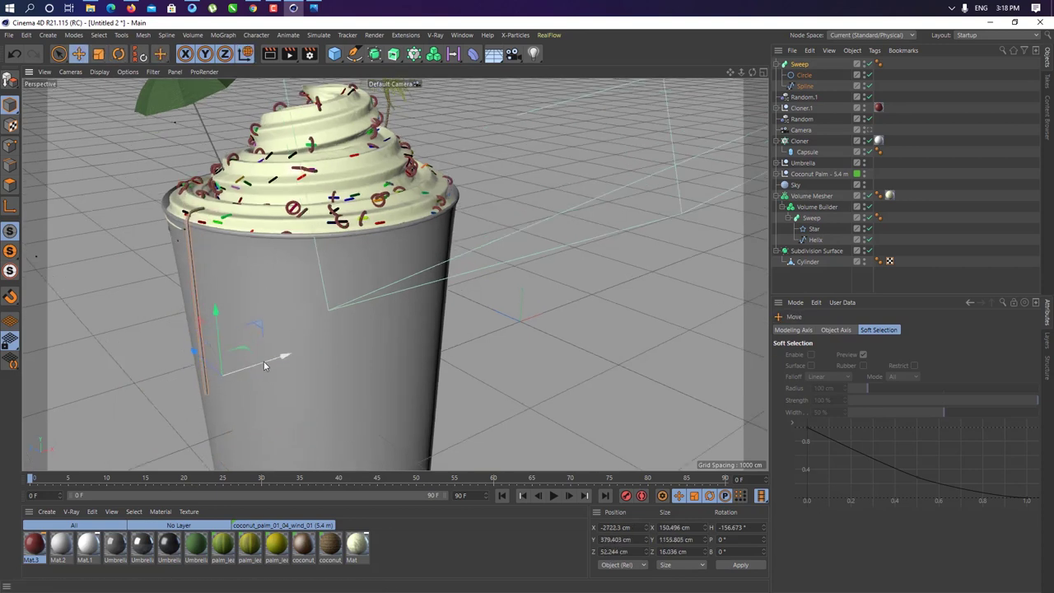
pyautogui.moveTo(254, 373)
pyautogui.mouseDown()
pyautogui.moveTo(262, 305)
pyautogui.moveTo(286, 342)
pyautogui.moveTo(306, 344)
pyautogui.moveTo(160, 389)
pyautogui.moveTo(365, 338)
pyautogui.moveTo(353, 356)
pyautogui.moveTo(415, 244)
pyautogui.moveTo(394, 319)
pyautogui.moveTo(402, 387)
pyautogui.moveTo(417, 412)
pyautogui.moveTo(400, 280)
pyautogui.moveTo(354, 250)
pyautogui.moveTo(458, 259)
pyautogui.mouseUp()
# Orbit and pan around the cup to inspect the ladder rungs, then slide the ladder forward
pyautogui.press('r')
pyautogui.press('e')
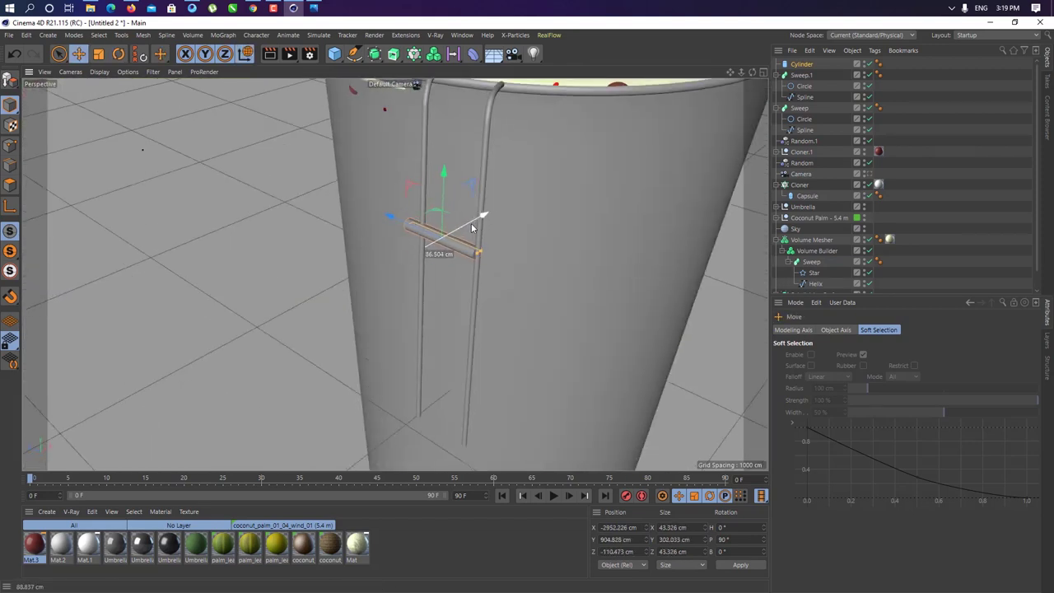
pyautogui.scroll(5, 475, 260)
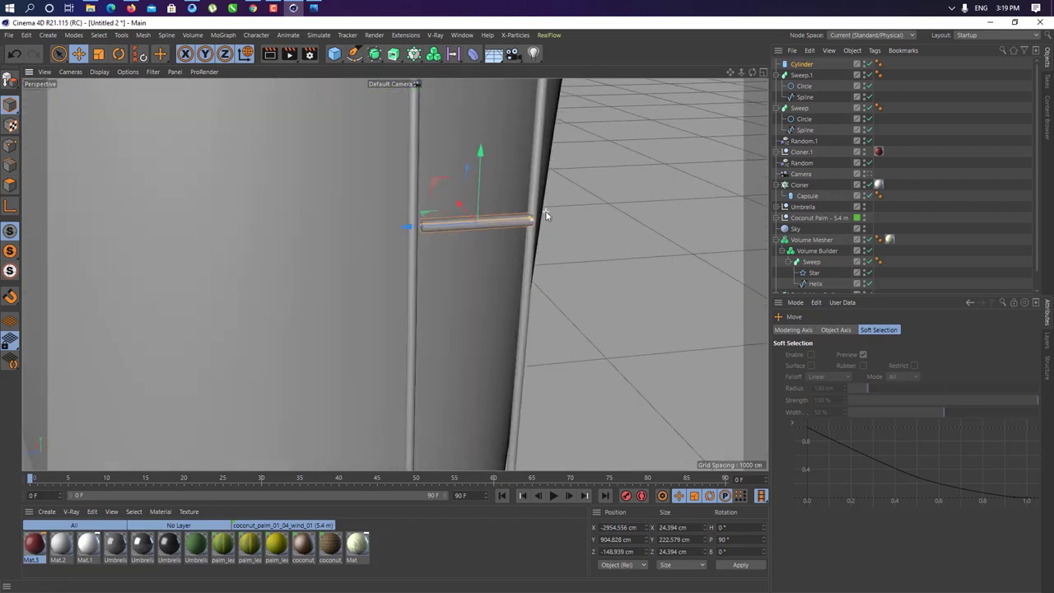
pyautogui.moveTo(492, 228)
pyautogui.keyDown('alt'); pyautogui.mouseDown()
pyautogui.moveTo(341, 269)
pyautogui.moveTo(525, 236)
pyautogui.mouseUp(); pyautogui.keyUp('alt')
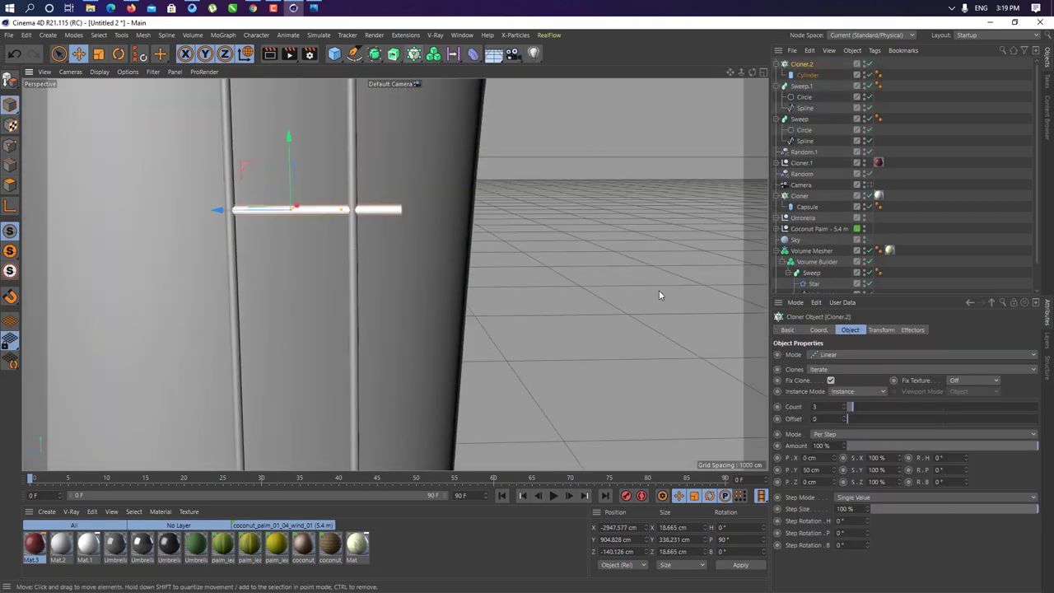
pyautogui.keyDown('alt'); pyautogui.moveTo(424, 346); pyautogui.dragTo(308, 141); pyautogui.keyUp('alt')
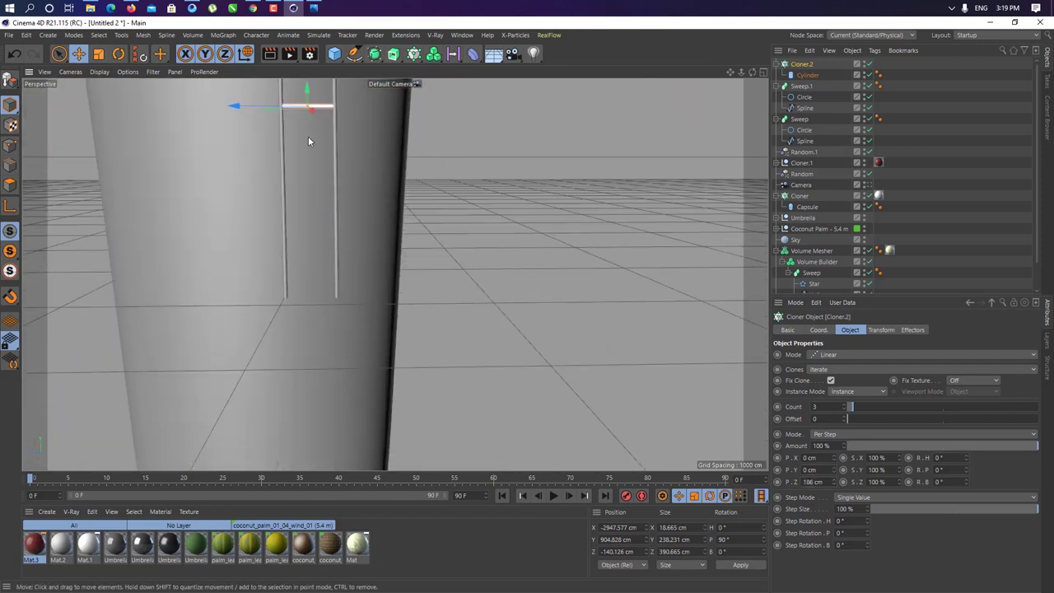
pyautogui.keyDown('alt'); pyautogui.moveTo(313, 266); pyautogui.dragTo(313, 444, button='middle'); pyautogui.keyUp('alt')
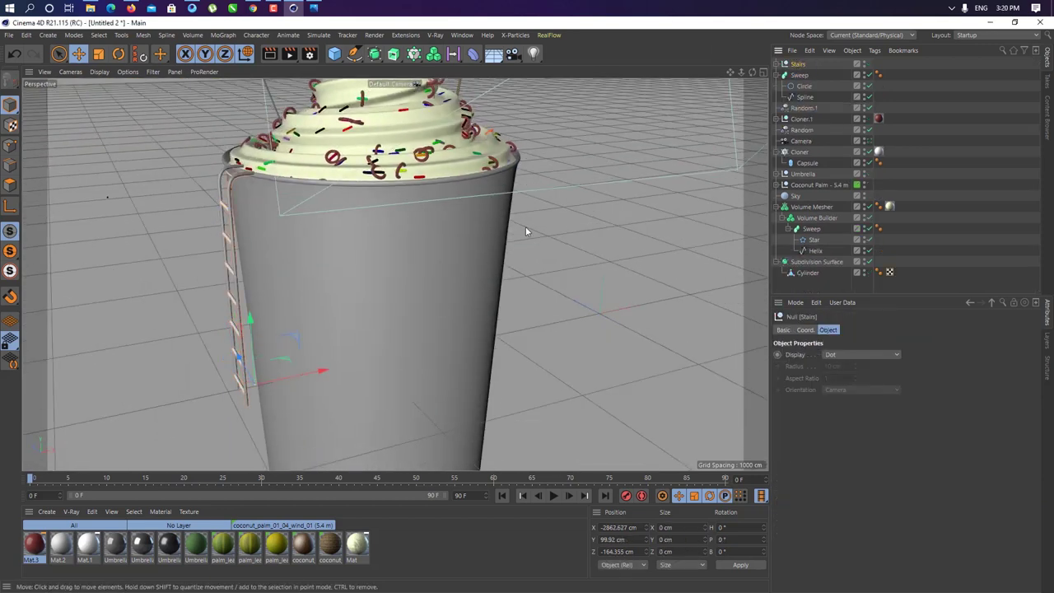
pyautogui.keyDown('alt'); pyautogui.moveTo(525, 231); pyautogui.dragTo(768, 64); pyautogui.keyUp('alt')
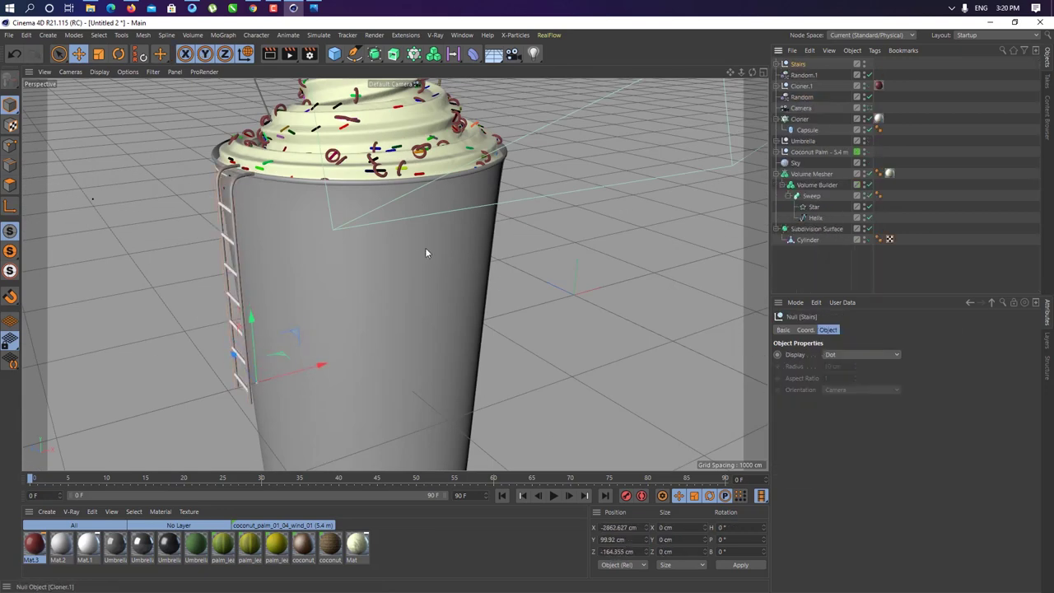
pyautogui.moveTo(196, 371); pyautogui.dragTo(155, 346)
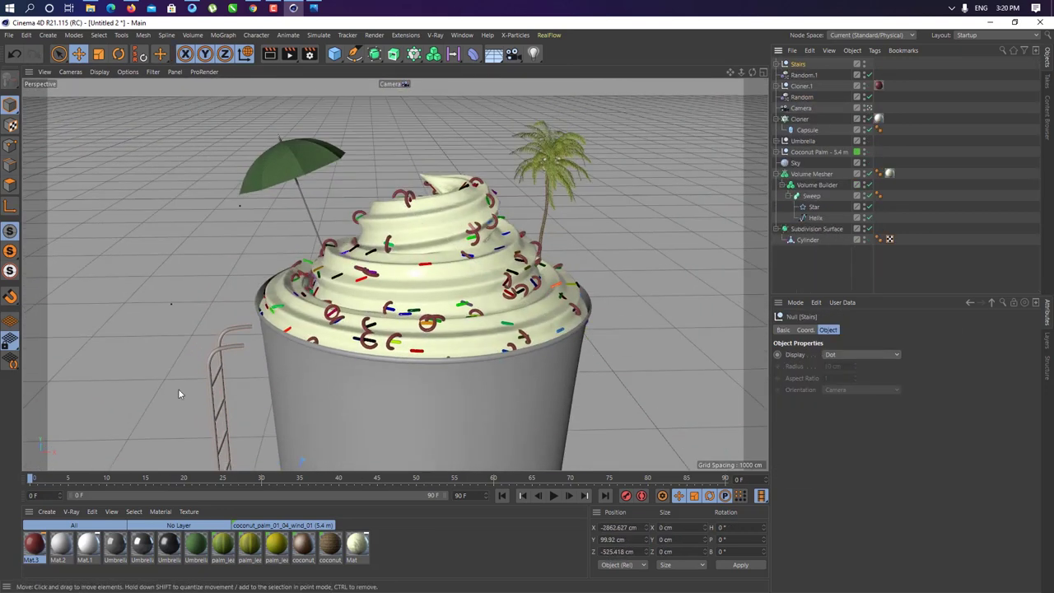
# Move and rotate the Stairs ladder so it leans against the cup's rim
pyautogui.moveTo(217, 368); pyautogui.dragTo(269, 394)
pyautogui.press('r')
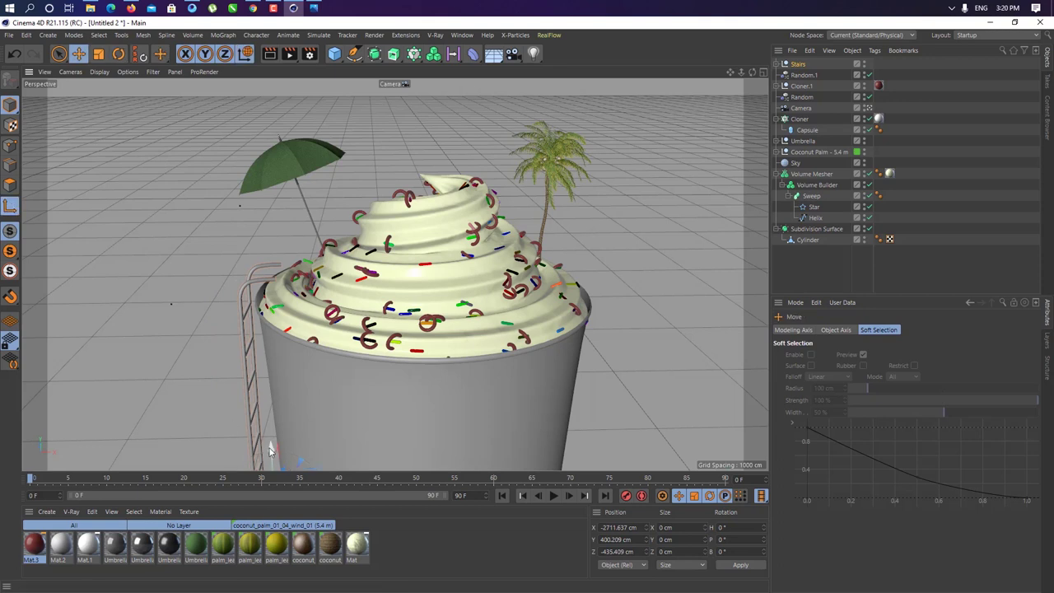
pyautogui.moveTo(269, 449); pyautogui.dragTo(253, 365)
pyautogui.press('r')
pyautogui.press('e')
pyautogui.moveTo(264, 400)
pyautogui.mouseDown()
pyautogui.moveTo(243, 387)
pyautogui.moveTo(335, 397)
pyautogui.moveTo(312, 446)
pyautogui.moveTo(313, 408)
pyautogui.moveTo(390, 360)
pyautogui.moveTo(401, 372)
pyautogui.moveTo(207, 174)
pyautogui.mouseUp()
pyautogui.press('r')
pyautogui.press('e')
pyautogui.press('r')
pyautogui.moveTo(280, 406); pyautogui.dragTo(239, 398)
# Create Mat.4 and apply it to the ladder, then create Mat.5 and open it
pyautogui.doubleClick(453, 544)
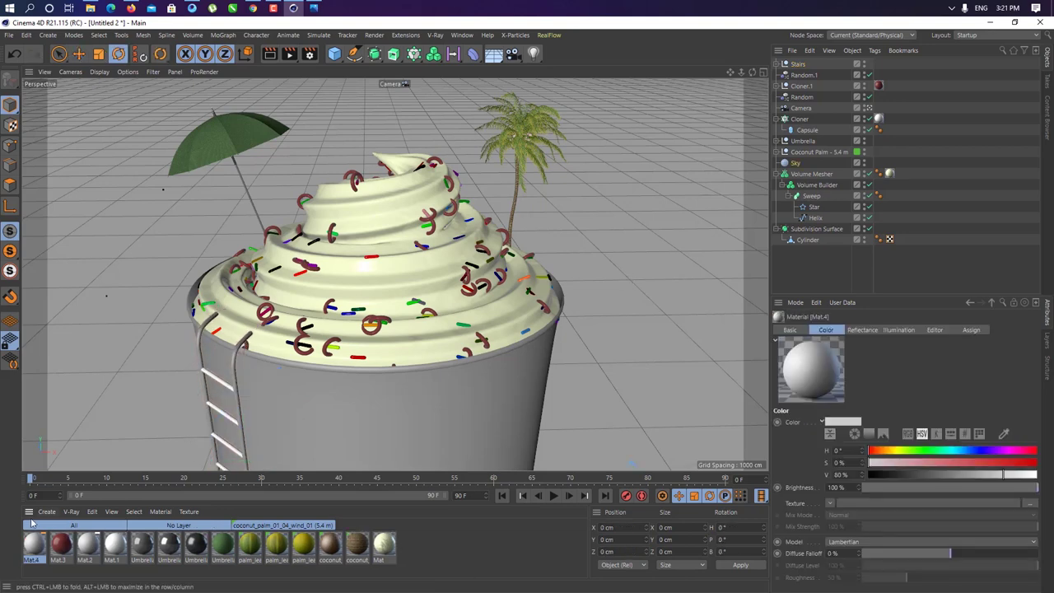
pyautogui.moveTo(34, 544); pyautogui.dragTo(231, 420)
pyautogui.doubleClick(453, 544)
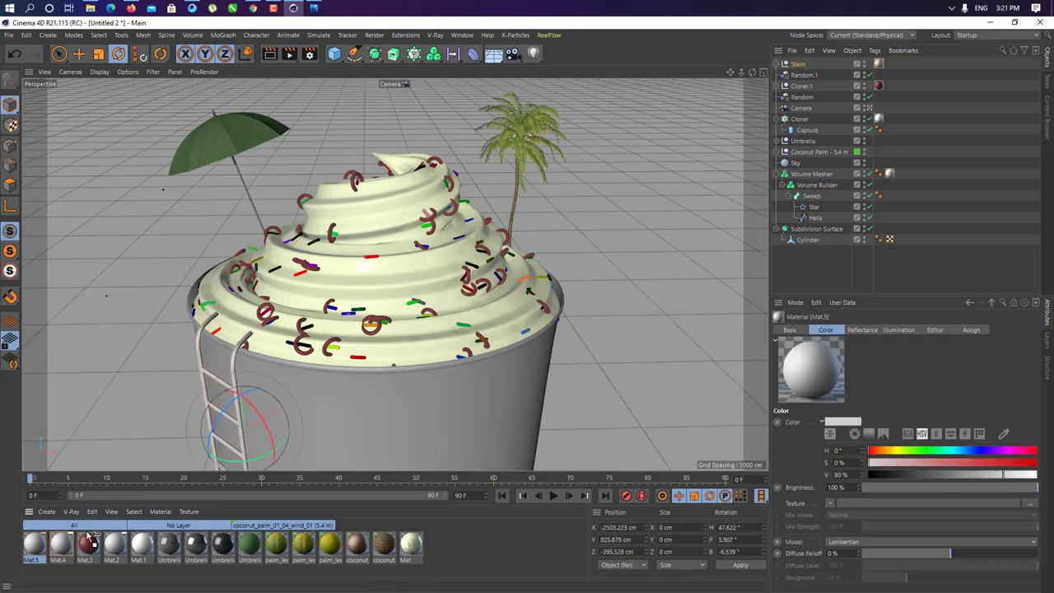
pyautogui.doubleClick(34, 544)
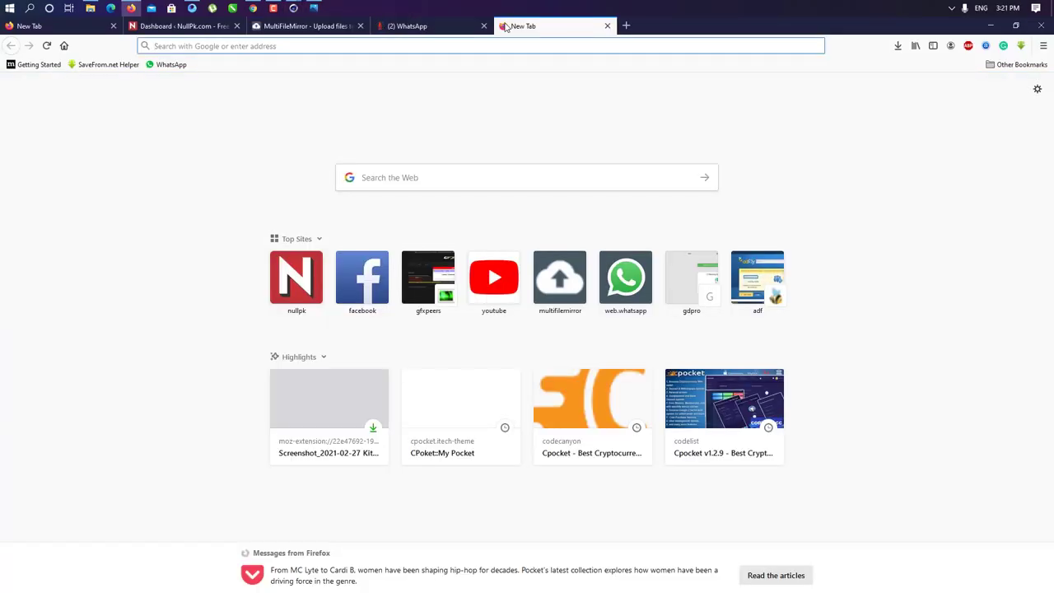
# Search Google Images for 'icecream texture', then for 'icecream icons'
pyautogui.write('icecream texture')
pyautogui.press('Return')
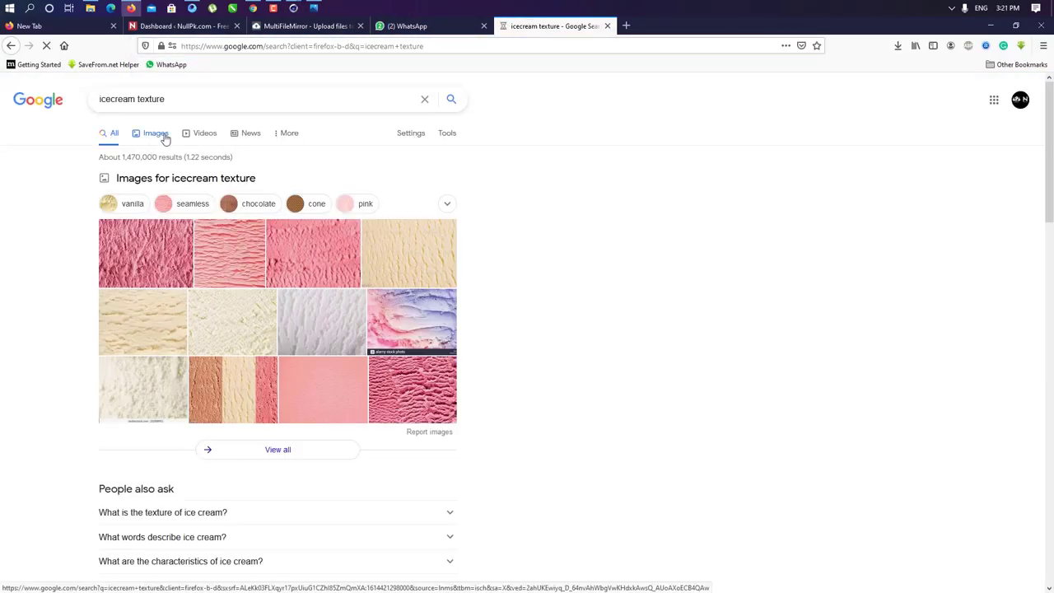
pyautogui.click(152, 134)
pyautogui.doubleClick(141, 97)
pyautogui.write('icons')
pyautogui.press('Return')
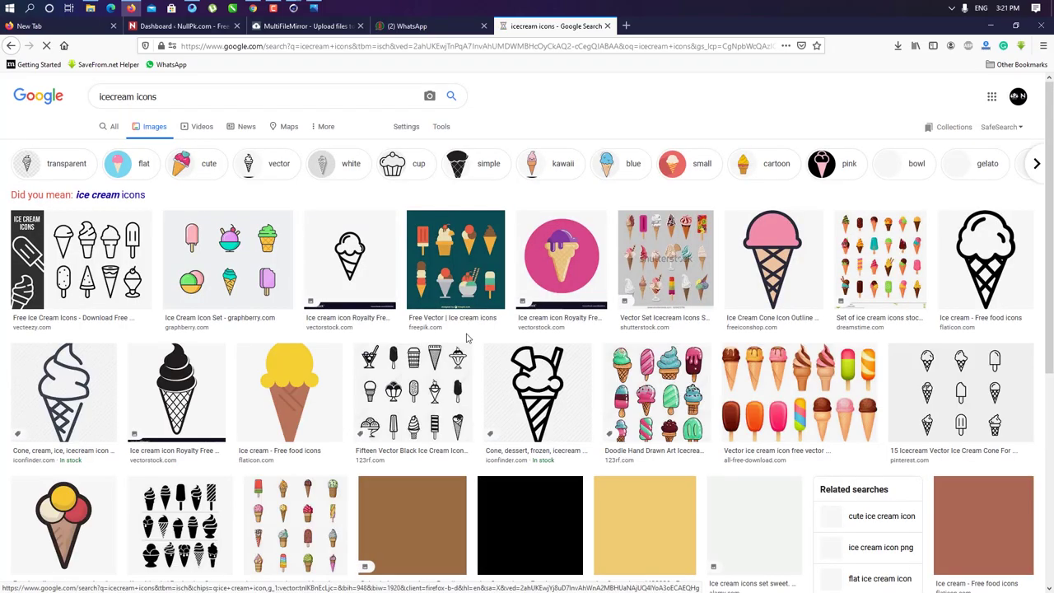
pyautogui.scroll(-5, 209, 96)
pyautogui.scroll(5, 209, 96)
# Search 'ice cream cup texture' and save the light-blue ice cream wallpaper to the Desktop
pyautogui.tripleClick(209, 97)
pyautogui.write('cu')
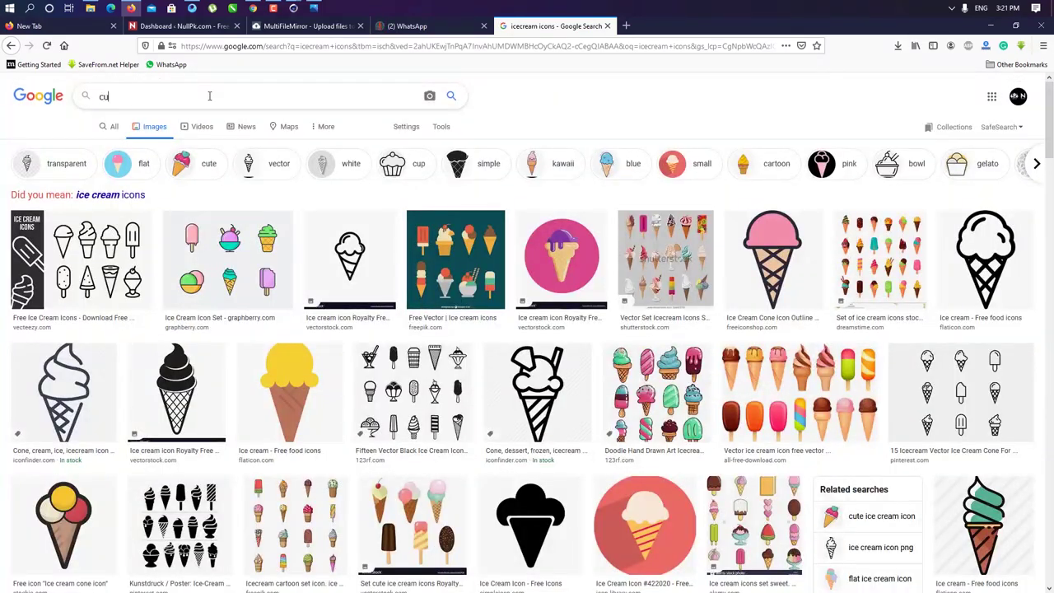
pyautogui.write('p tectuer')
pyautogui.press('Return')
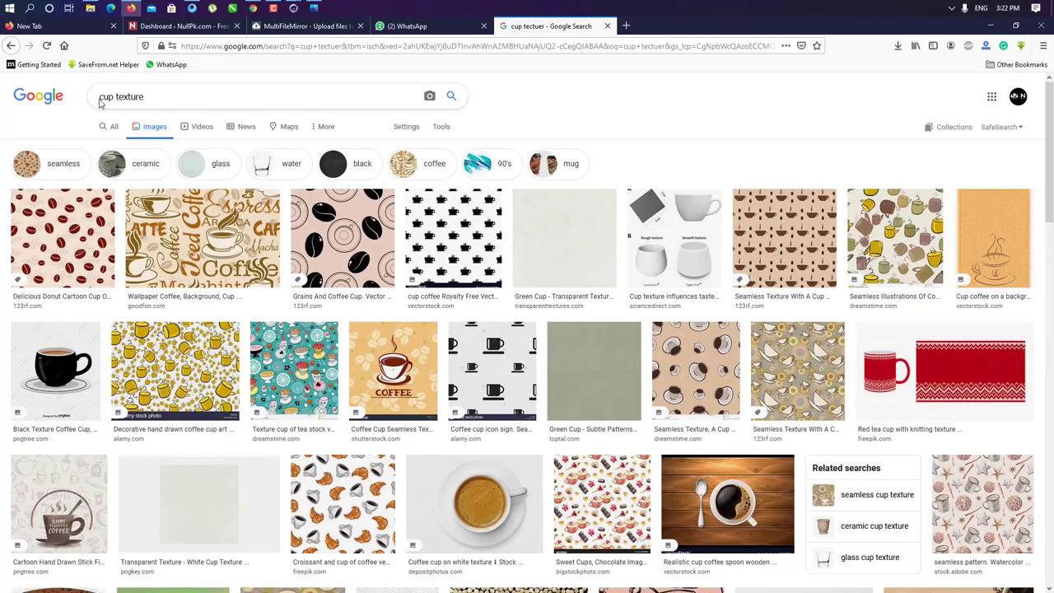
pyautogui.click(99, 99)
pyautogui.write('ice cream')
pyautogui.press('Return')
pyautogui.click(161, 234)
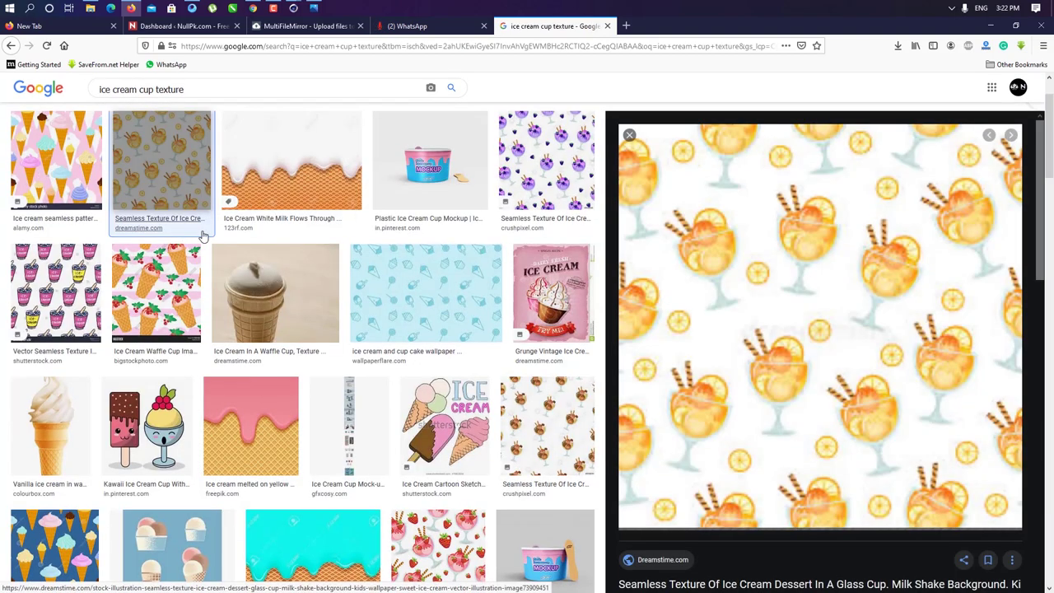
pyautogui.click(437, 316)
pyautogui.rightClick(438, 315)
pyautogui.click(582, 217)
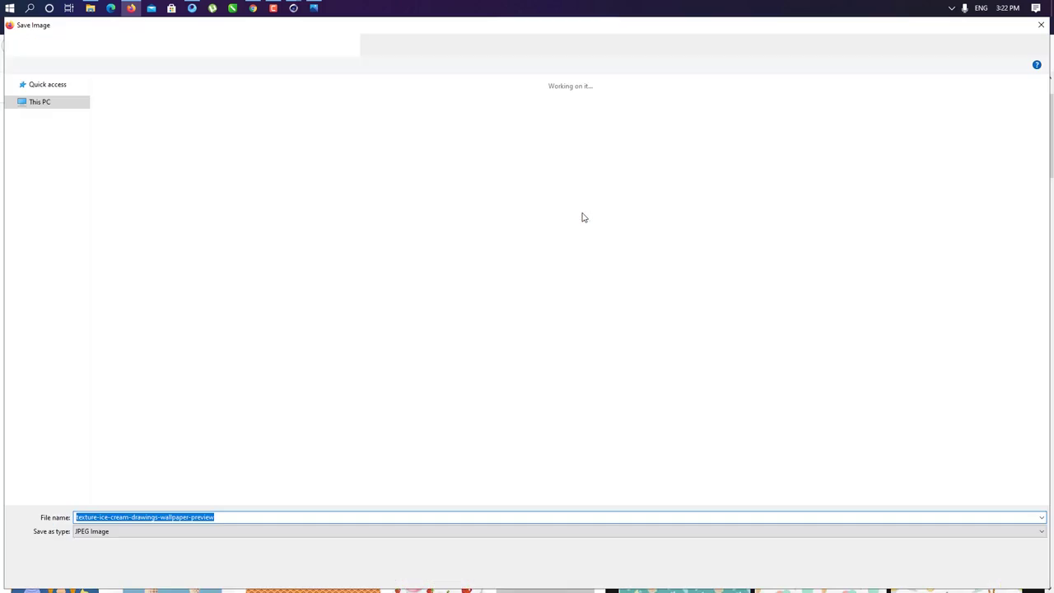
pyautogui.click(958, 571)
# Search Google Images for 'na logo' and return to Cinema 4D
pyautogui.write('na logo')
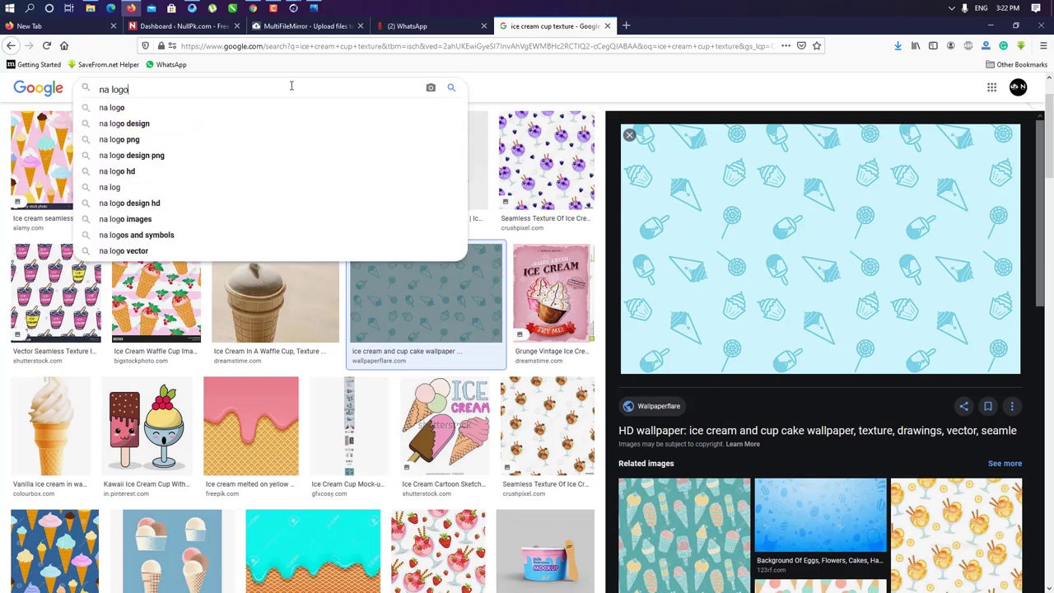
pyautogui.press('Return')
pyautogui.hotkey('alt', 'Tab')
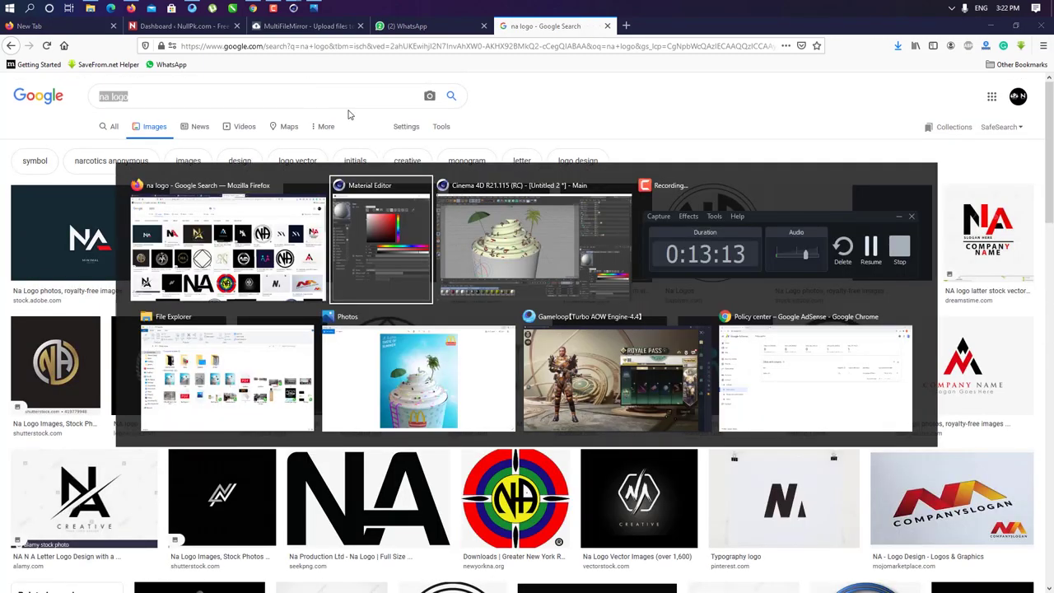
# Use the wallpaper texture in Mat.5's Bump channel too, without copying it to the project
pyautogui.scroll(-5, 527, 272)
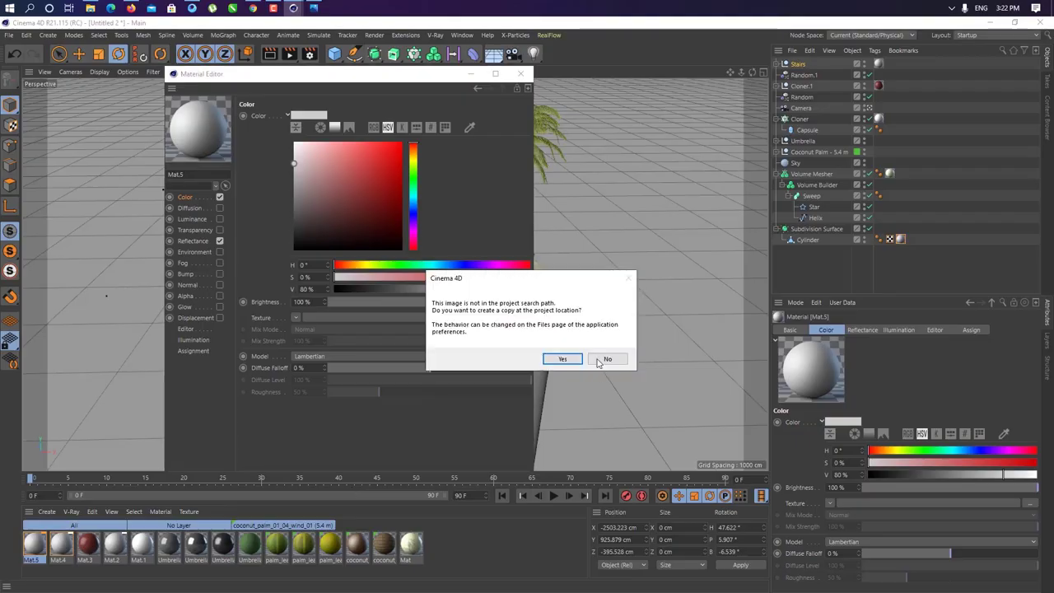
pyautogui.click(607, 360)
pyautogui.moveTo(492, 76); pyautogui.dragTo(876, 29)
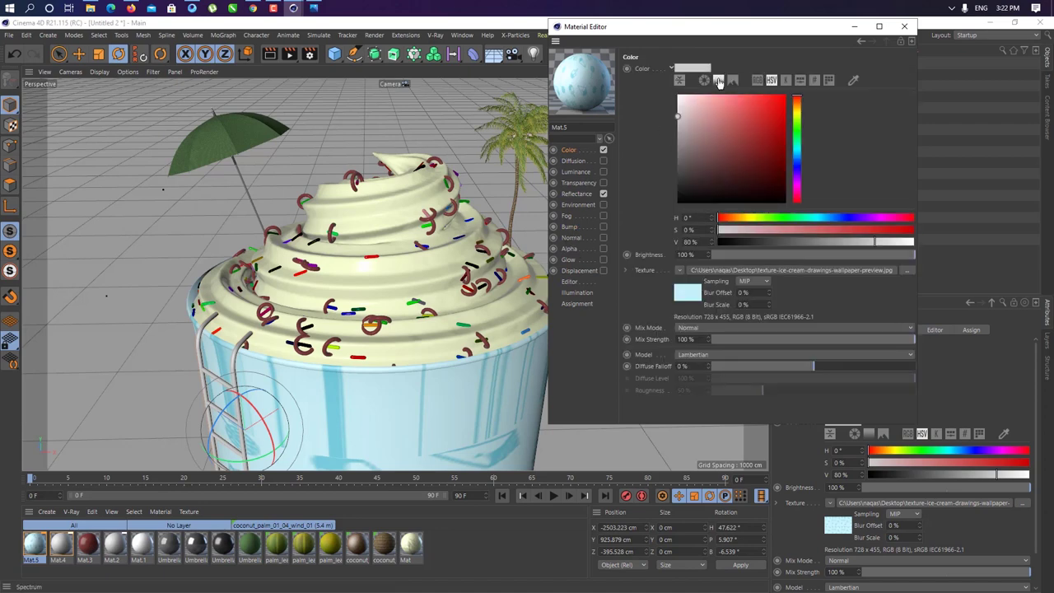
pyautogui.click(579, 227)
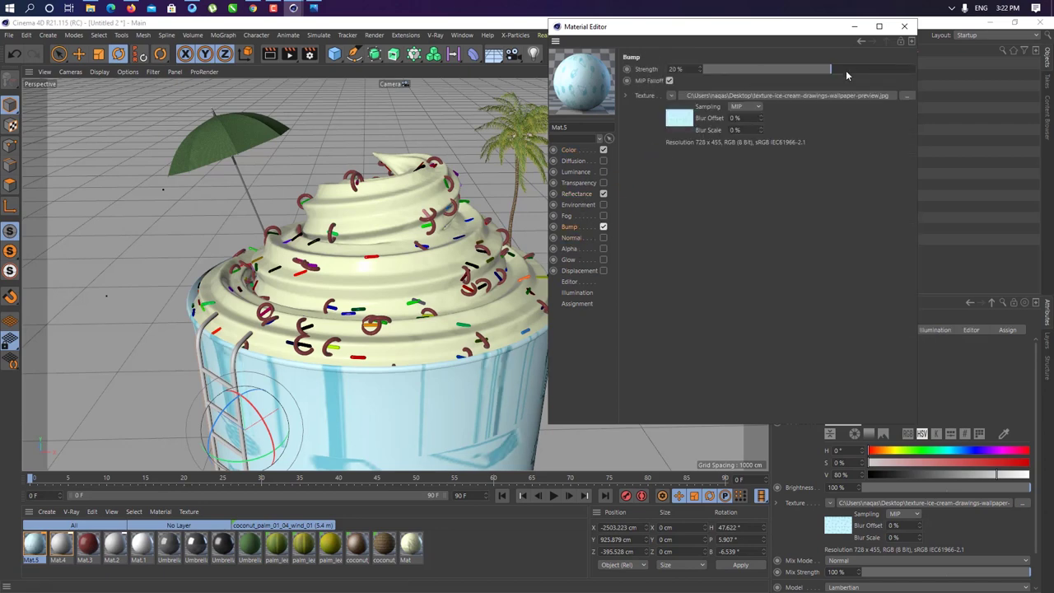
pyautogui.click(904, 26)
# Rename the Subdivision Surface object to 'Cup'
pyautogui.click(815, 228)
pyautogui.write('Cup')
pyautogui.press('Return')
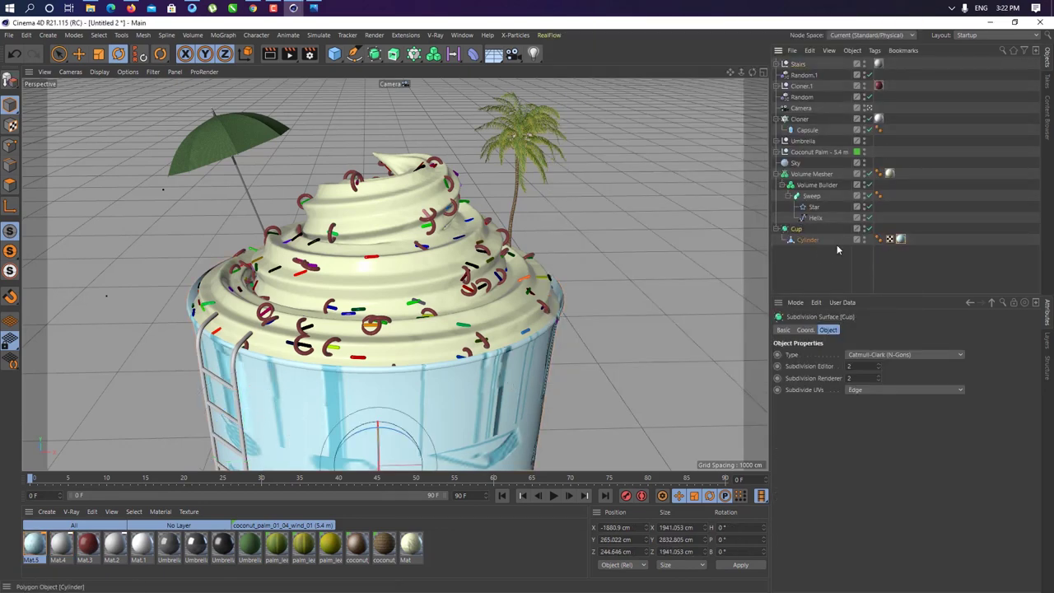
# Set the cup's texture tag to Cubic projection with 0.2 tiles and Seamless enabled
pyautogui.click(900, 239)
pyautogui.click(873, 377)
pyautogui.click(858, 424)
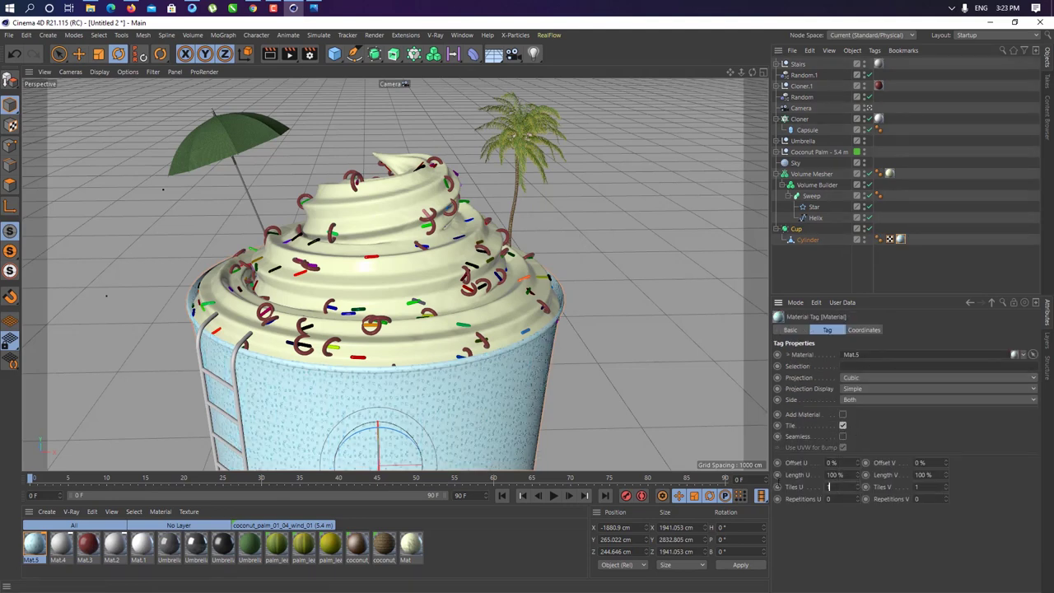
pyautogui.write('0.2')
pyautogui.press('Return')
pyautogui.click(843, 436)
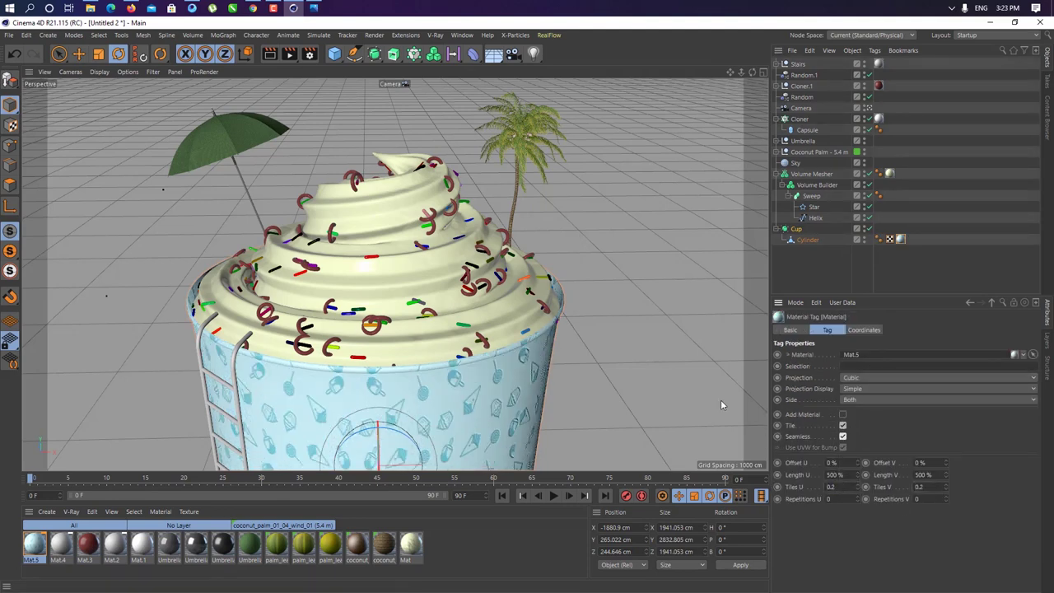
pyautogui.click(592, 437)
# Load the McDonald's logo image into Mat.6's Color and Alpha channels
pyautogui.click(900, 239)
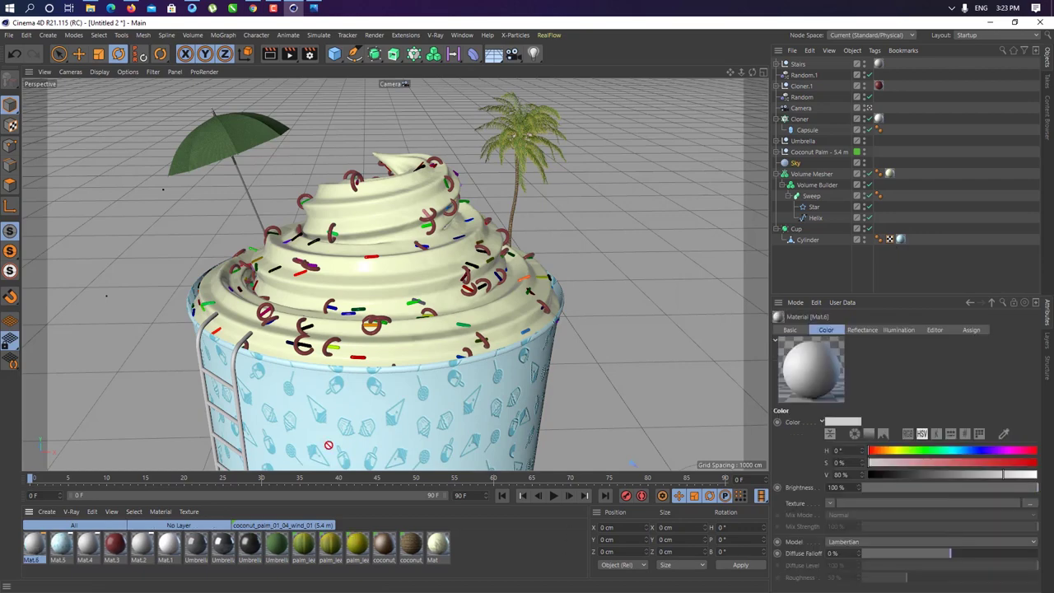
pyautogui.doubleClick(900, 238)
pyautogui.click(362, 241)
pyautogui.doubleClick(485, 453)
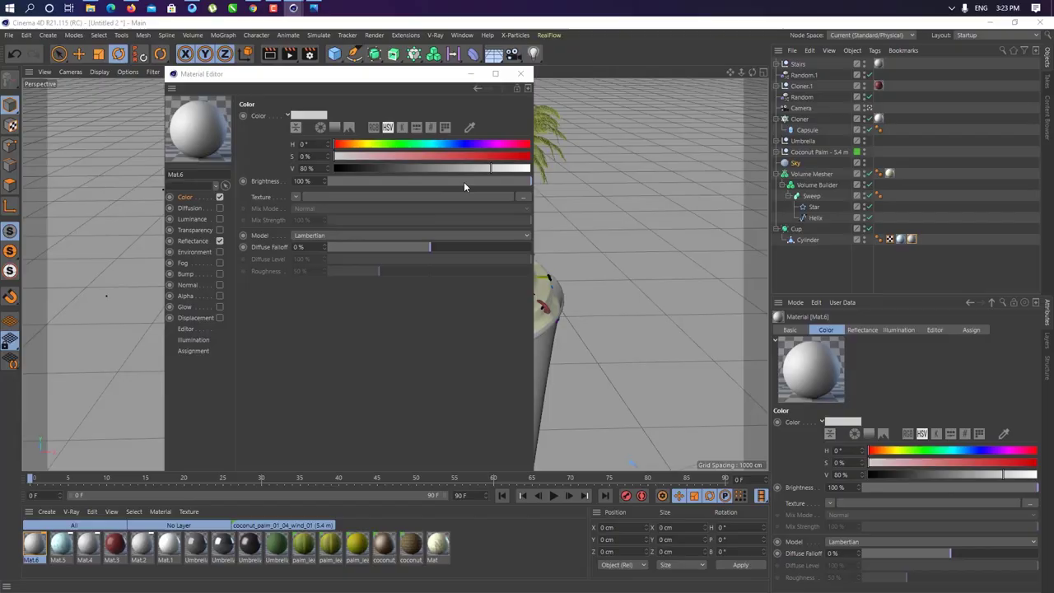
pyautogui.moveTo(271, 71); pyautogui.dragTo(700, 45)
pyautogui.click(633, 270)
pyautogui.click(647, 268)
pyautogui.click(951, 157)
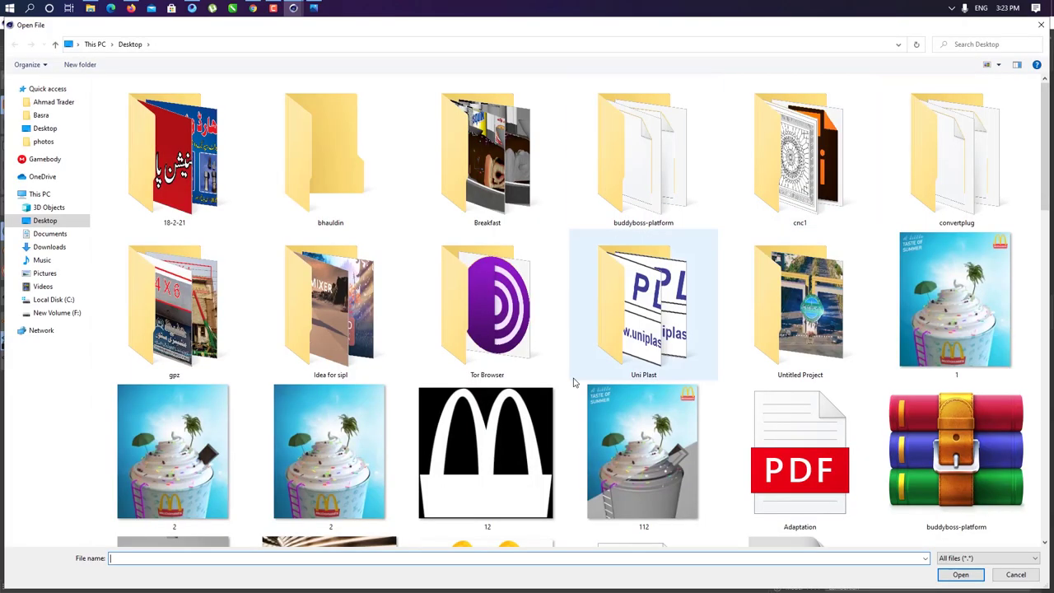
pyautogui.doubleClick(471, 485)
pyautogui.click(948, 45)
# Set the logo material tag's projection to Cubic
pyautogui.click(900, 239)
pyautogui.click(939, 377)
pyautogui.click(856, 425)
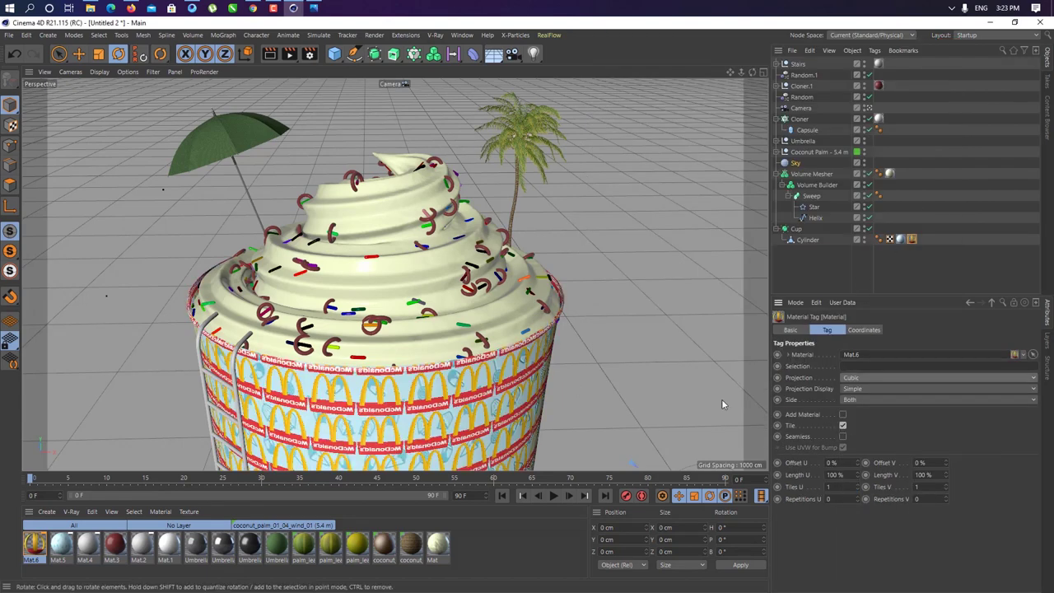
# Mirror the McDonald's logo image horizontally in an external image editor
pyautogui.doubleClick(34, 544)
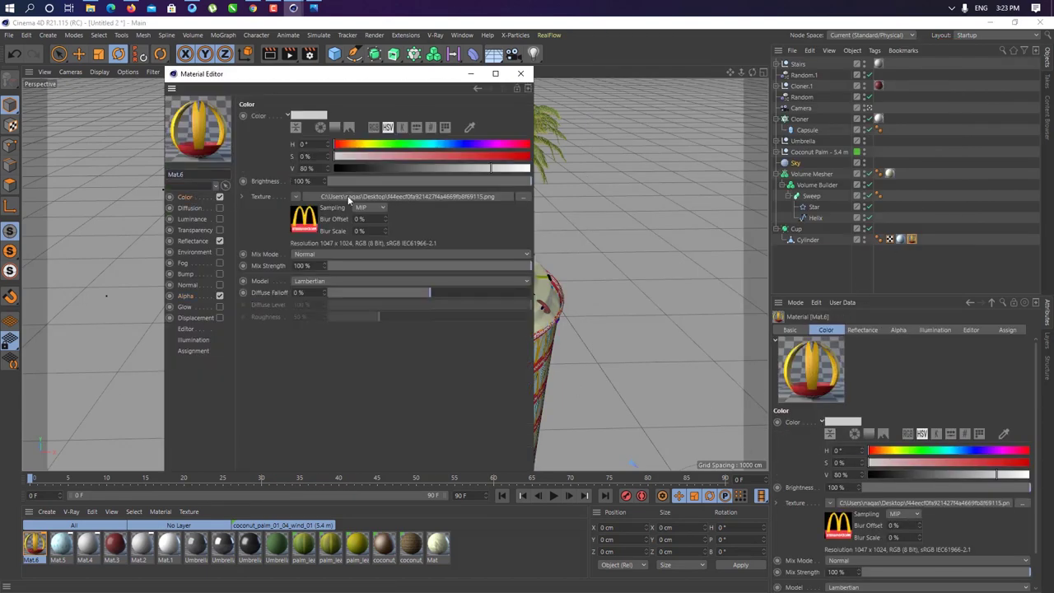
pyautogui.click(302, 217)
pyautogui.click(341, 123)
pyautogui.click(923, 47)
pyautogui.click(906, 76)
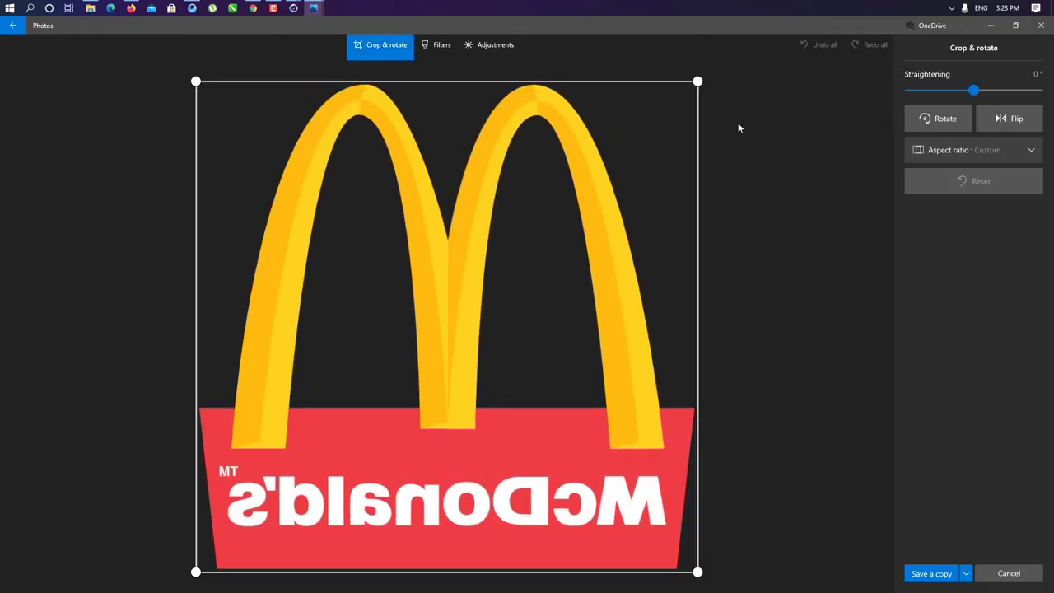
pyautogui.click(1007, 118)
pyautogui.click(1021, 575)
pyautogui.hotkey('alt', 'F4')
# Shift the logo texture's offset to U -4% and V -19%
pyautogui.moveTo(354, 70); pyautogui.dragTo(800, 62)
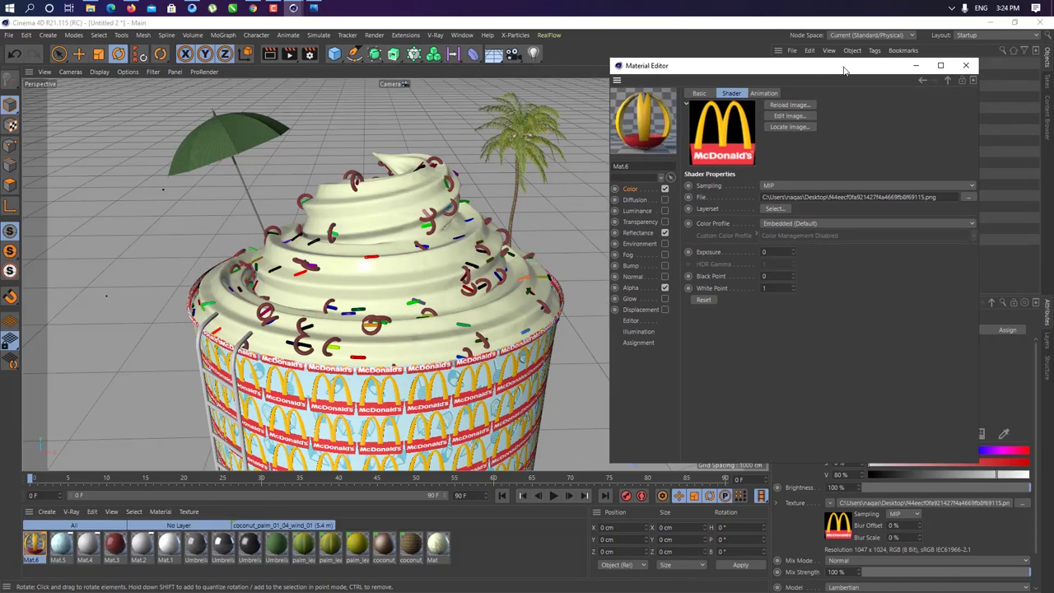
pyautogui.click(973, 66)
pyautogui.moveTo(859, 467); pyautogui.dragTo(848, 485)
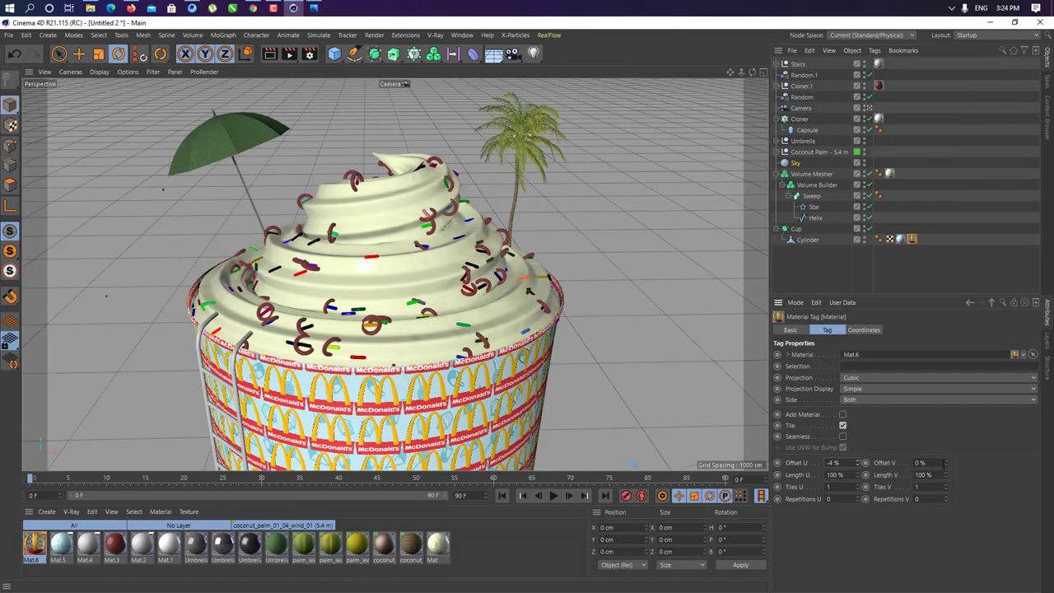
# Switch the renderer to Physical in Render Settings, then create new material Mat.7
pyautogui.click(309, 54)
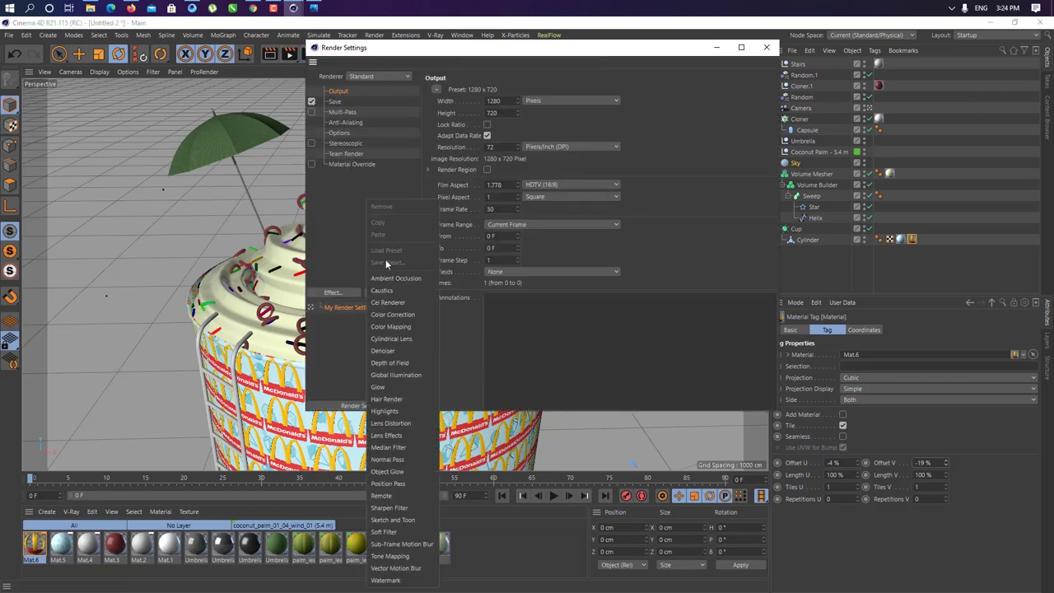
pyautogui.click(507, 93)
pyautogui.click(379, 76)
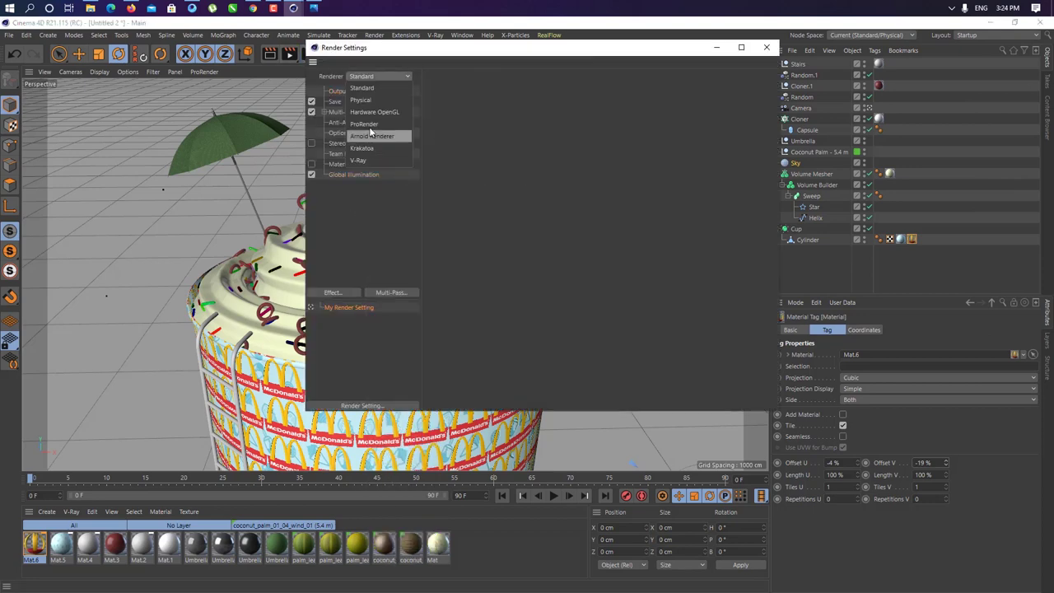
pyautogui.click(339, 175)
pyautogui.click(580, 190)
pyautogui.click(766, 47)
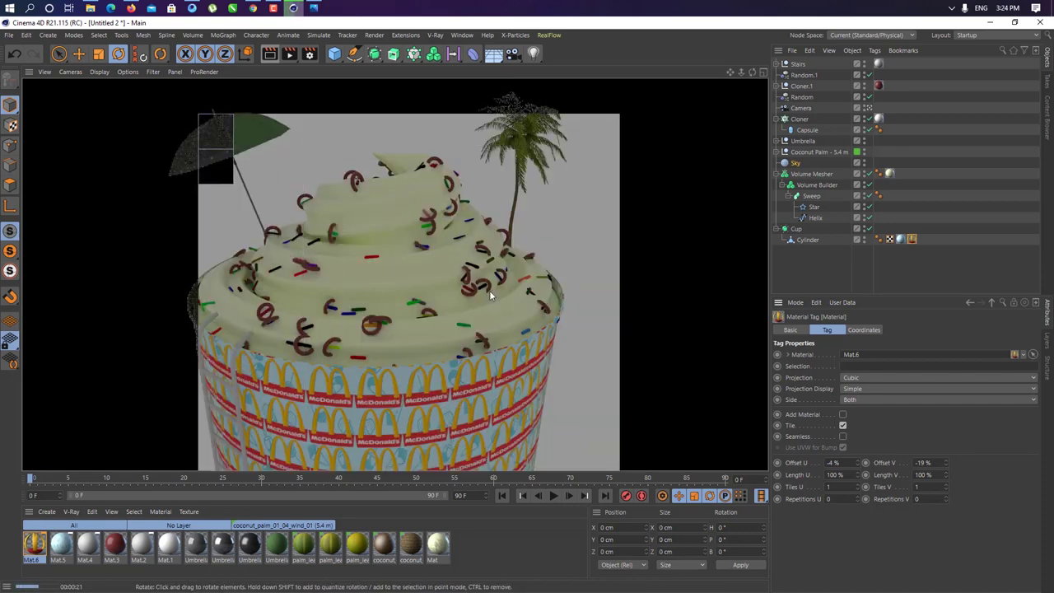
pyautogui.doubleClick(501, 540)
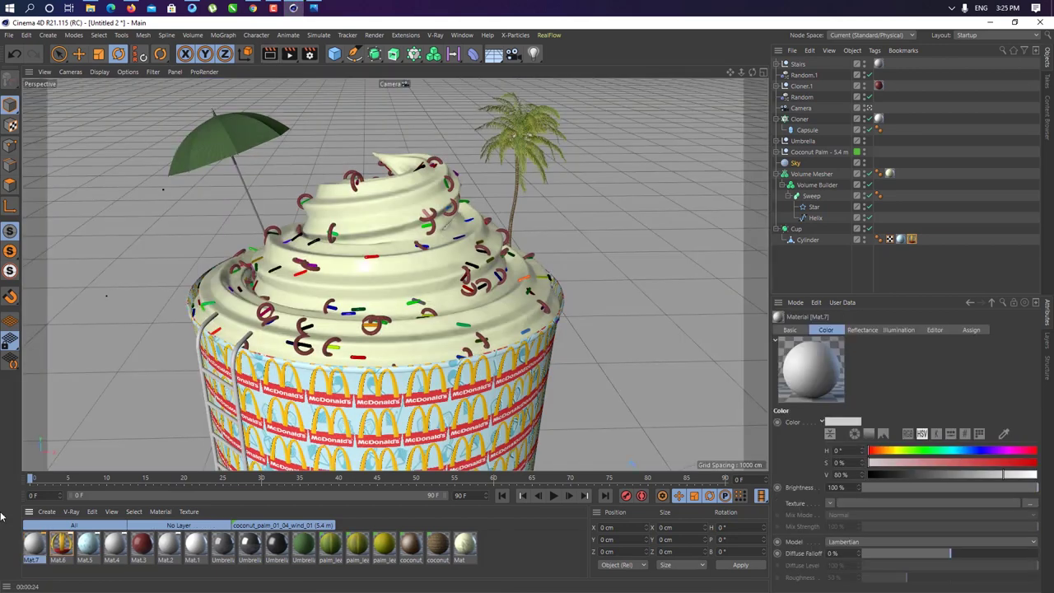
# Select and expand the stairs object, then return to Model mode
pyautogui.click(237, 363)
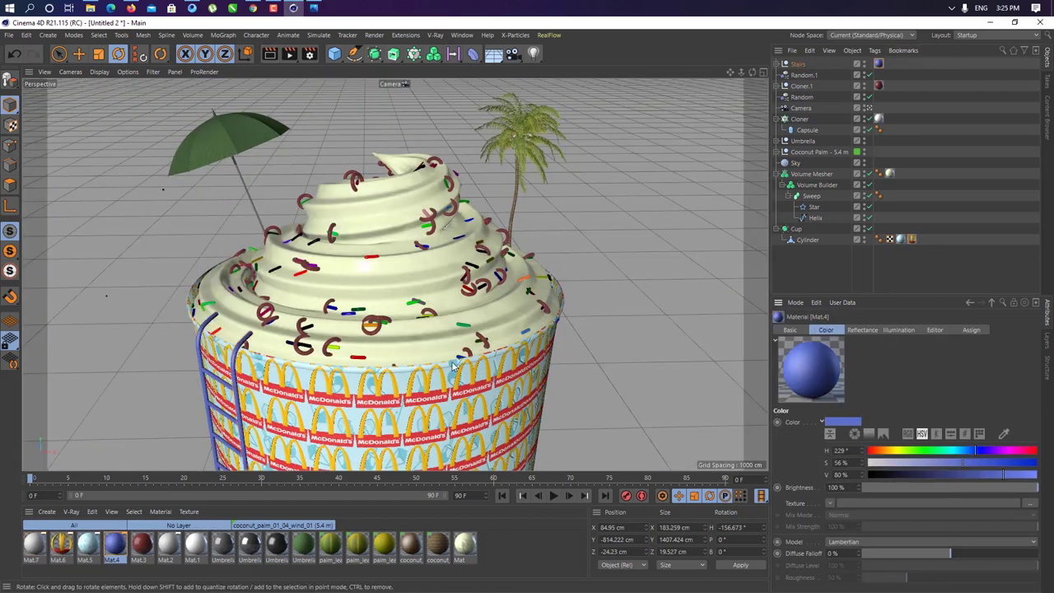
pyautogui.click(784, 64)
pyautogui.press('e')
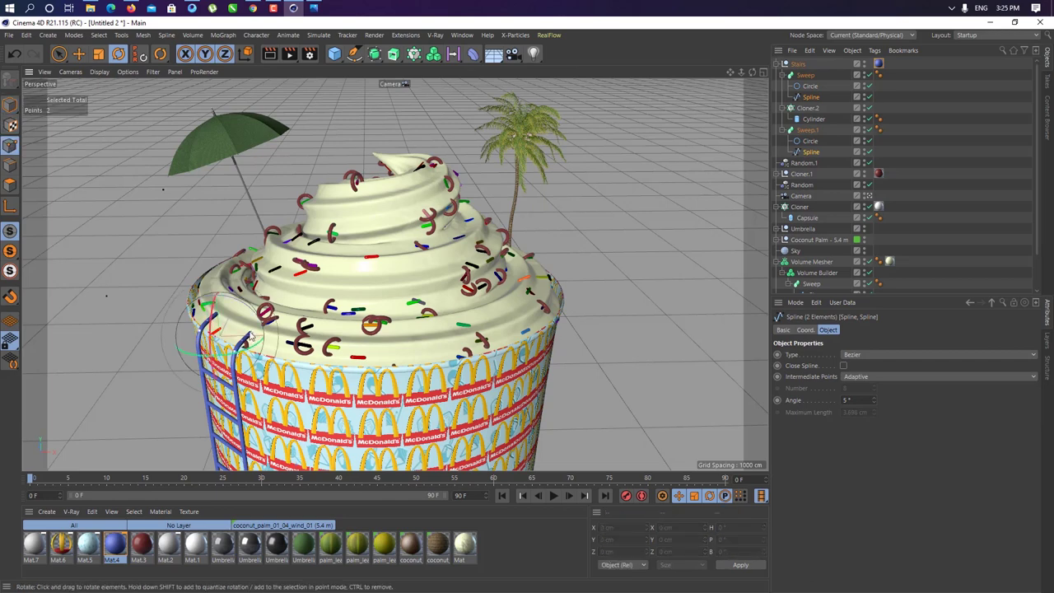
pyautogui.click(10, 104)
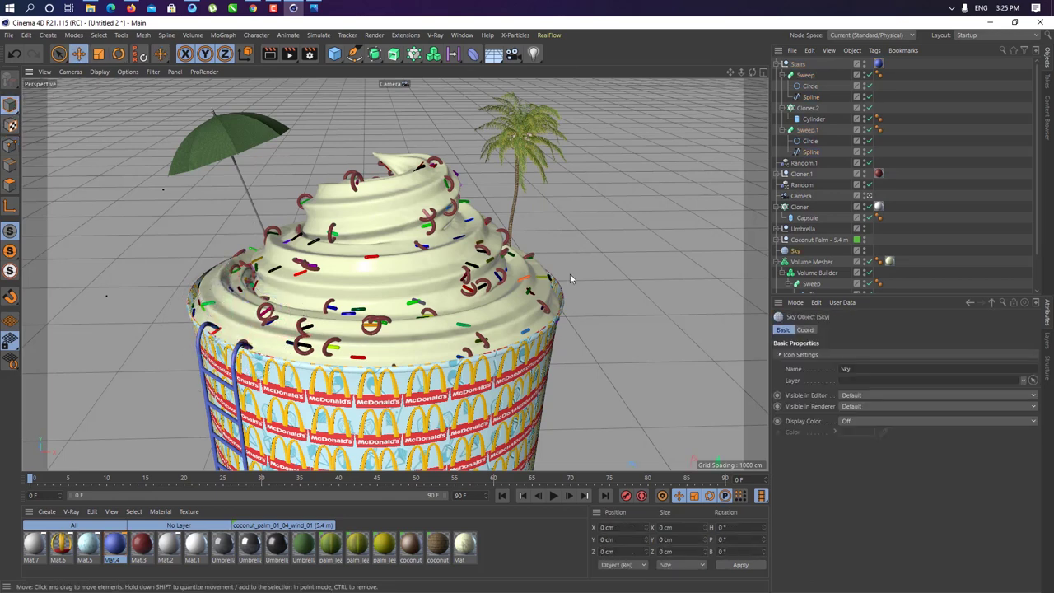
pyautogui.scroll(-2, 824, 206)
# Scale up the McDonald's logo on the cup in Texture mode through the scene camera
pyautogui.click(901, 287)
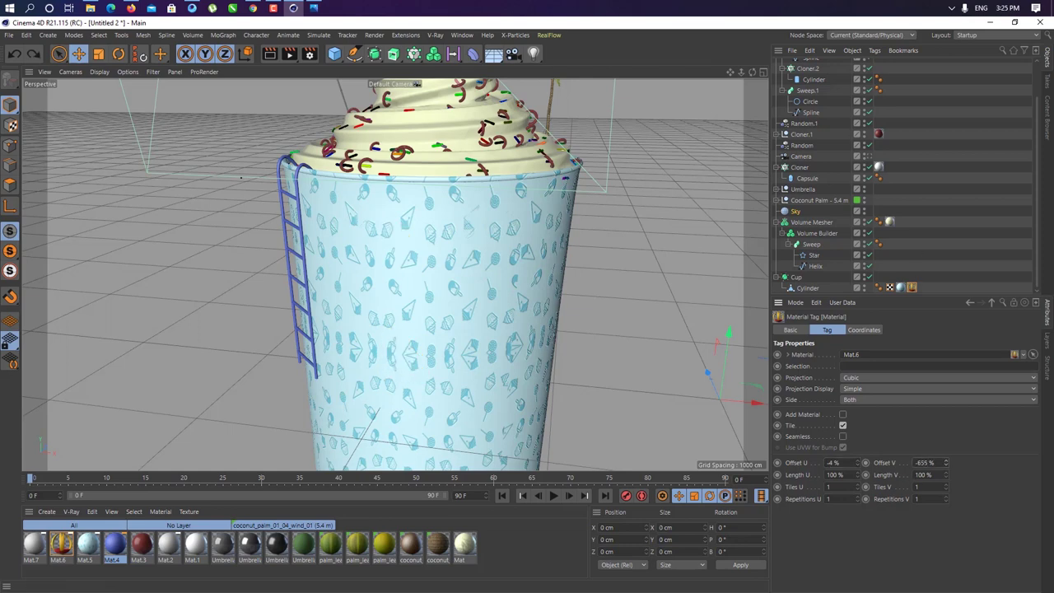
pyautogui.click(869, 156)
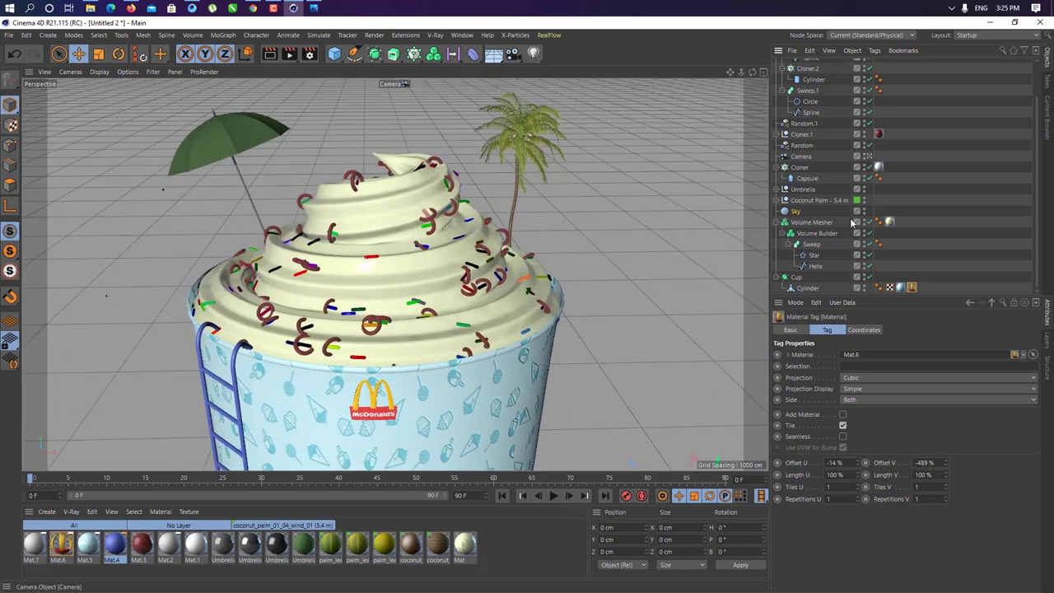
pyautogui.click(11, 124)
pyautogui.press('t')
pyautogui.moveTo(382, 423)
pyautogui.mouseDown()
pyautogui.moveTo(383, 444)
pyautogui.moveTo(362, 428)
pyautogui.mouseUp()
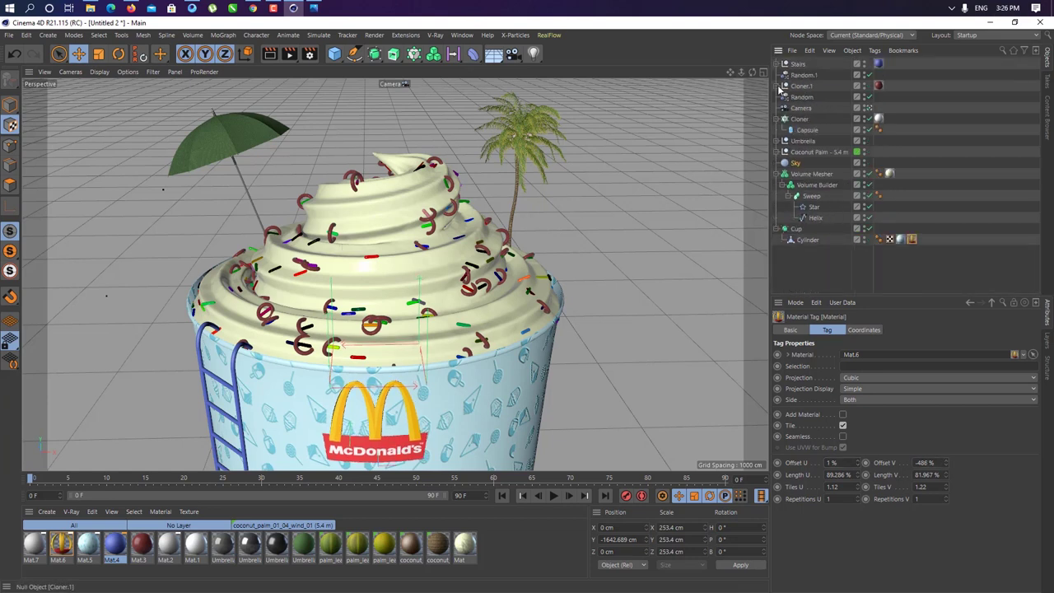
# Rename Cloner.1 to 'Toping' and the Volume Mesher to 'Icecream'
pyautogui.click(781, 89)
pyautogui.click(780, 87)
pyautogui.doubleClick(795, 87)
pyautogui.write('Toping')
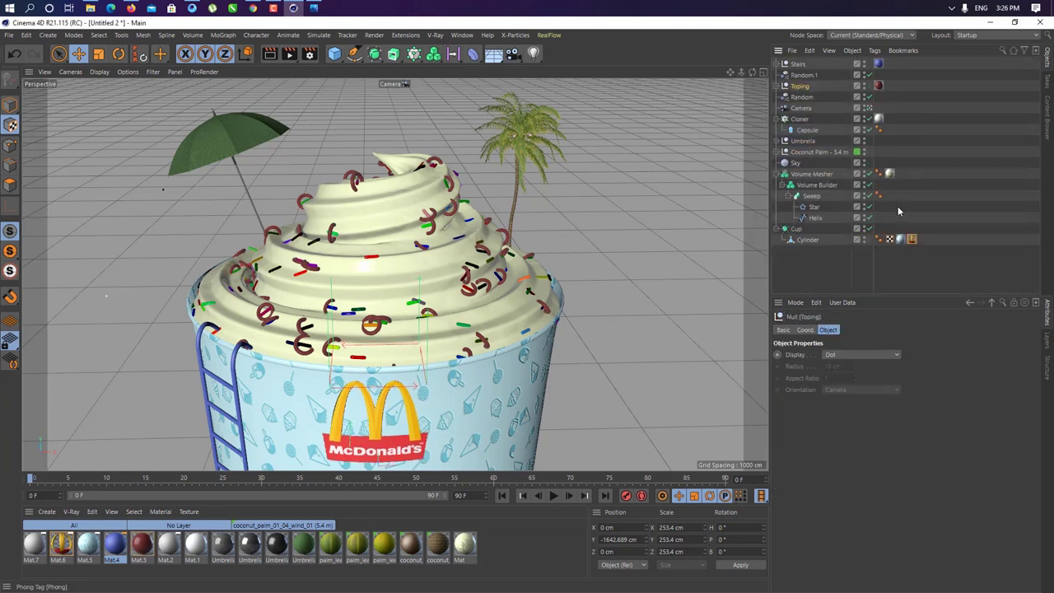
pyautogui.click(781, 229)
pyautogui.click(780, 173)
pyautogui.doubleClick(814, 174)
pyautogui.write('Icecream')
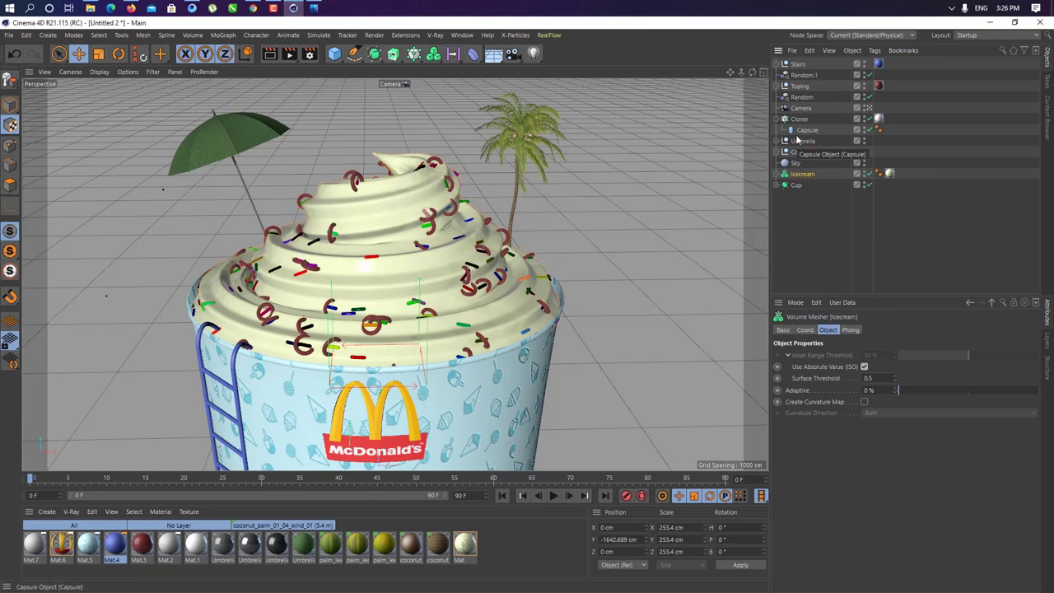
# Apply new material Mat.8 to the Sky with an HDRI Link texture and pick an HDRI
pyautogui.hotkey('ctrl', 'n')
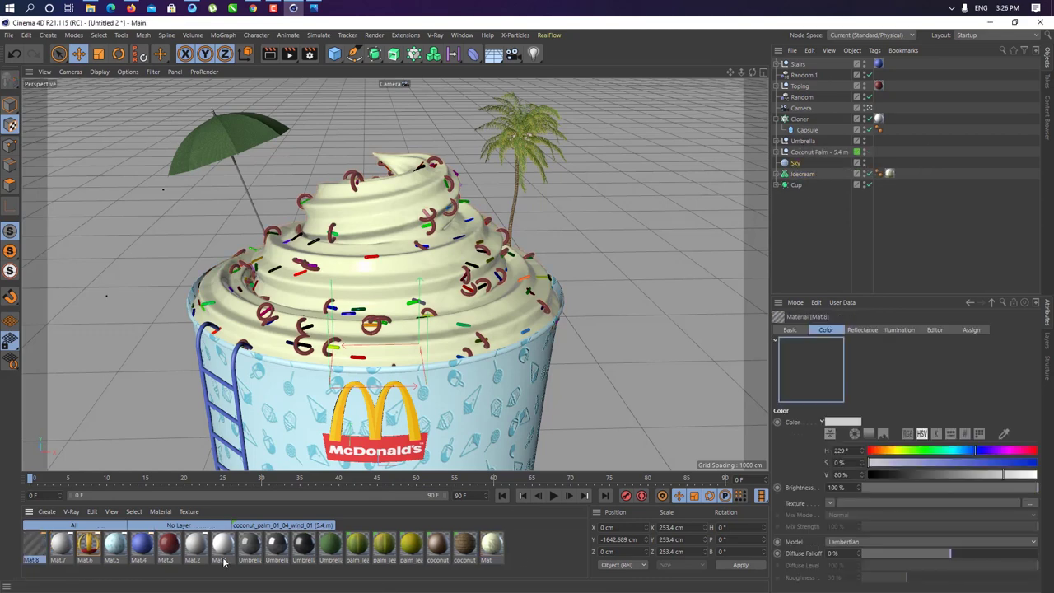
pyautogui.moveTo(803, 167); pyautogui.dragTo(797, 163)
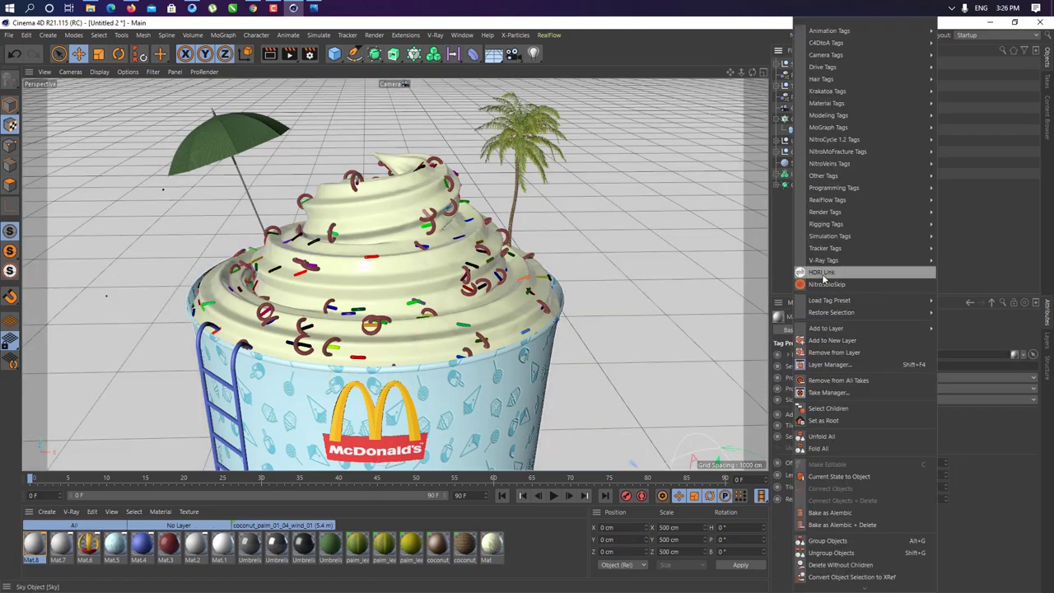
pyautogui.doubleClick(34, 543)
pyautogui.click(193, 241)
pyautogui.click(184, 197)
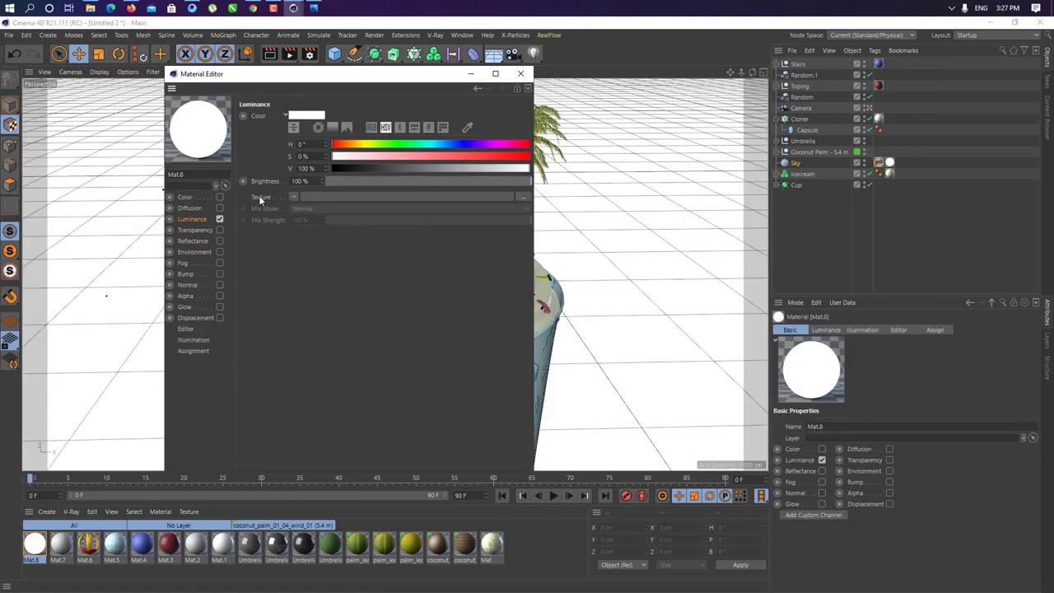
pyautogui.click(521, 73)
pyautogui.click(806, 358)
pyautogui.moveTo(494, 188); pyautogui.dragTo(739, 64)
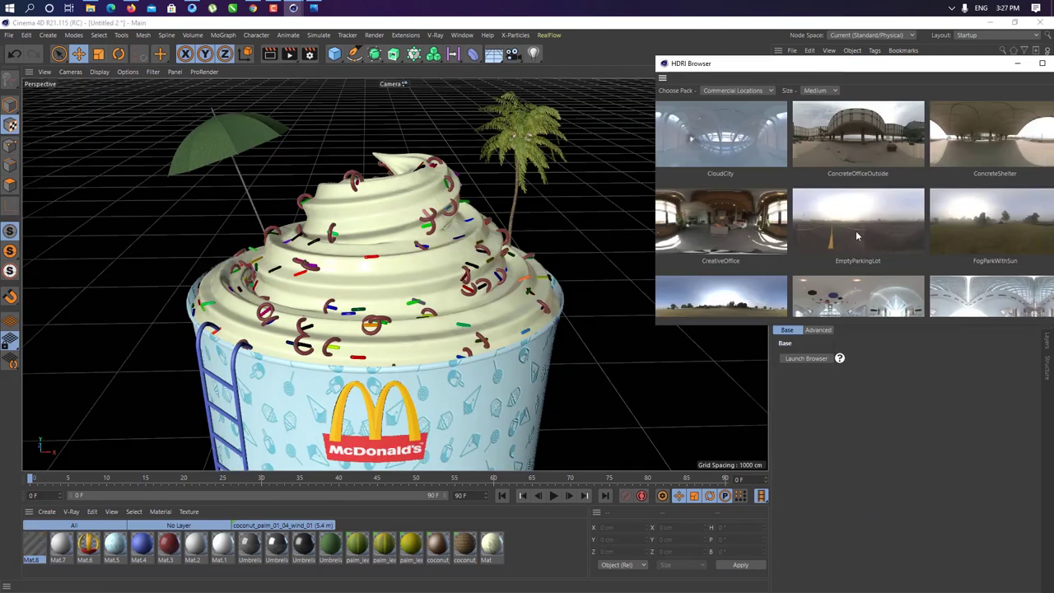
pyautogui.doubleClick(998, 223)
pyautogui.click(1043, 63)
# Add a Compositing tag to the Sky with Seen by Camera off, and add a Plane
pyautogui.rightClick(822, 172)
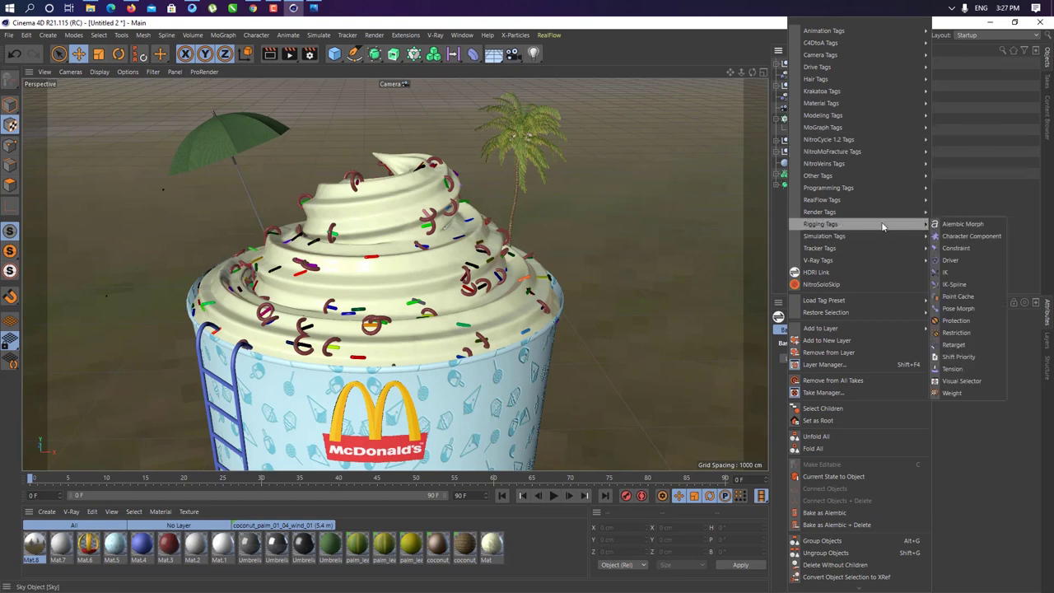
pyautogui.click(963, 249)
pyautogui.click(977, 391)
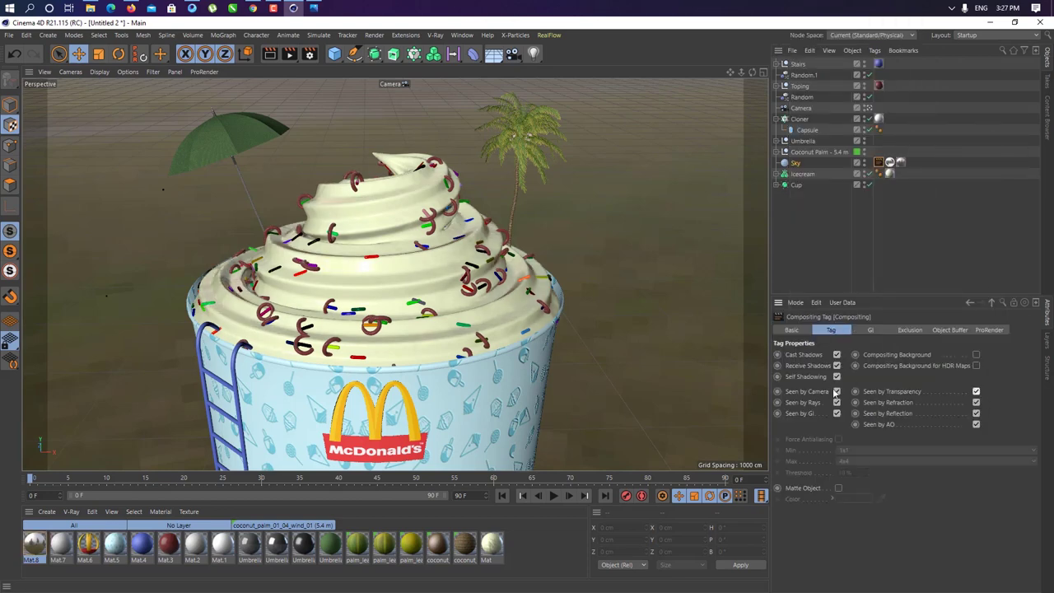
pyautogui.click(511, 53)
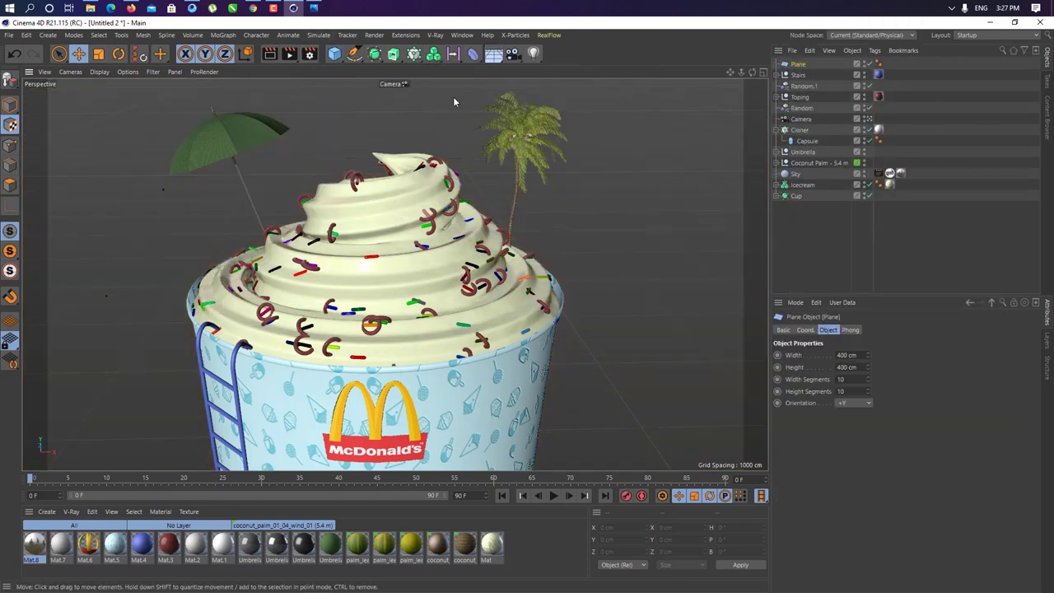
# Rotate the Plane upright and move it up behind the cup
pyautogui.click(867, 118)
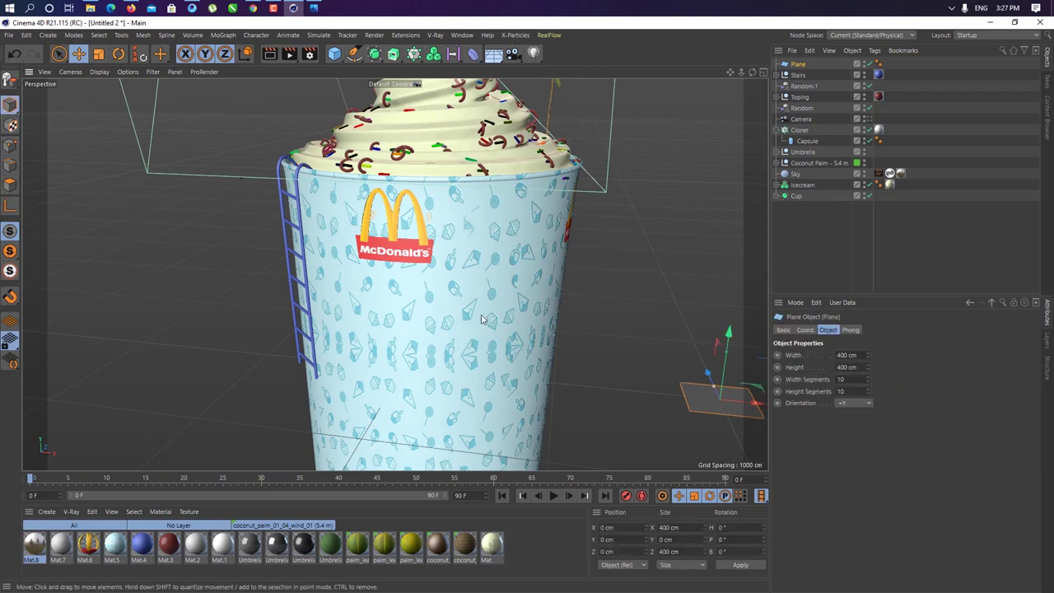
pyautogui.press('r')
pyautogui.moveTo(482, 320); pyautogui.dragTo(433, 461)
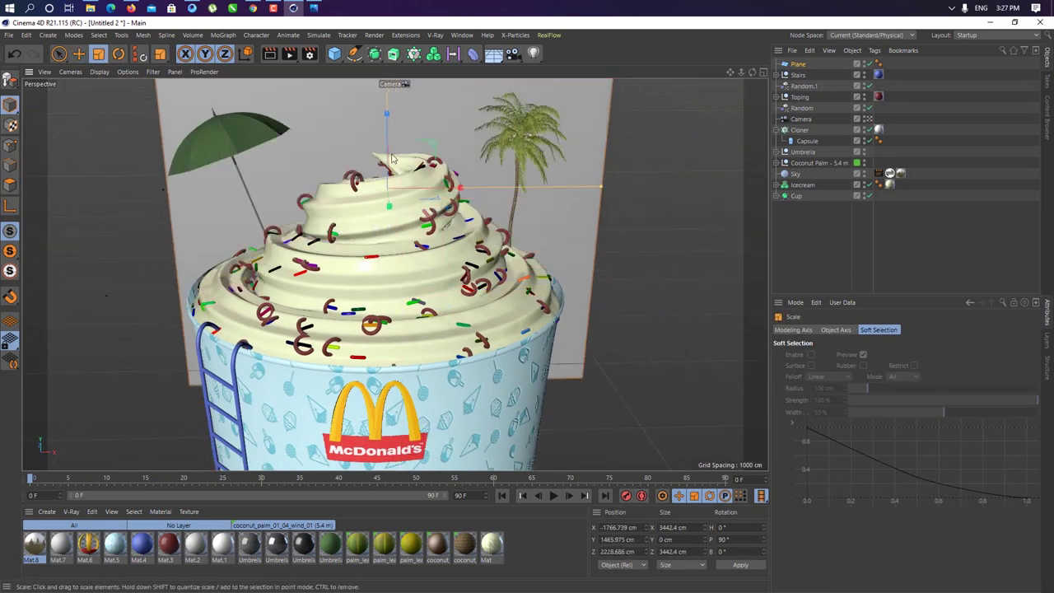
pyautogui.moveTo(353, 251)
pyautogui.mouseDown()
pyautogui.moveTo(611, 194)
pyautogui.moveTo(560, 123)
pyautogui.mouseUp()
pyautogui.press('t')
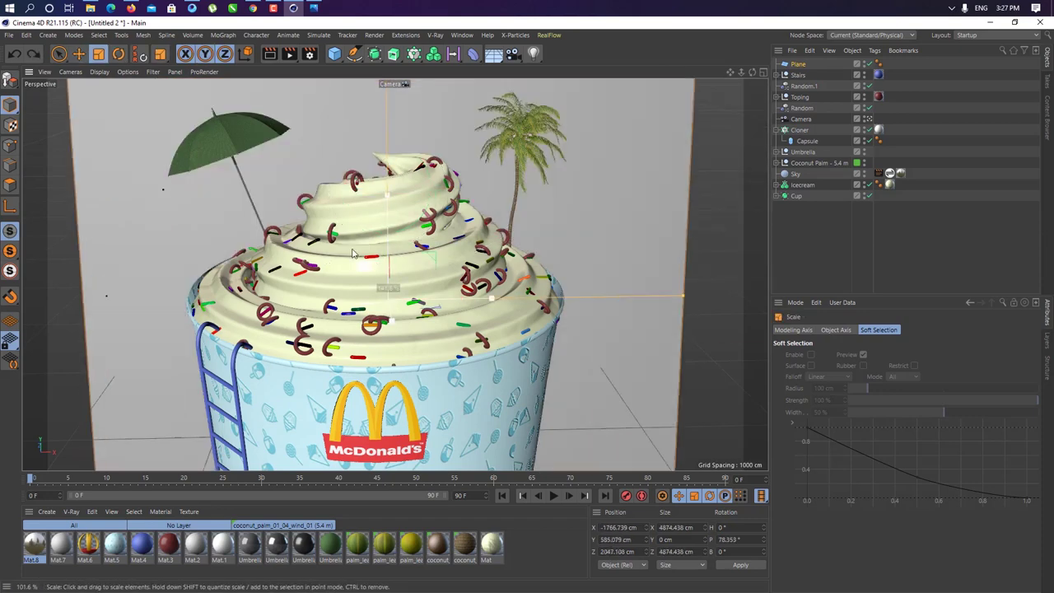
# Tilt the backdrop plane toward the camera, enlarge it to 7338.274 cm, and create Mat.9
pyautogui.hotkey('ctrl', 'b')
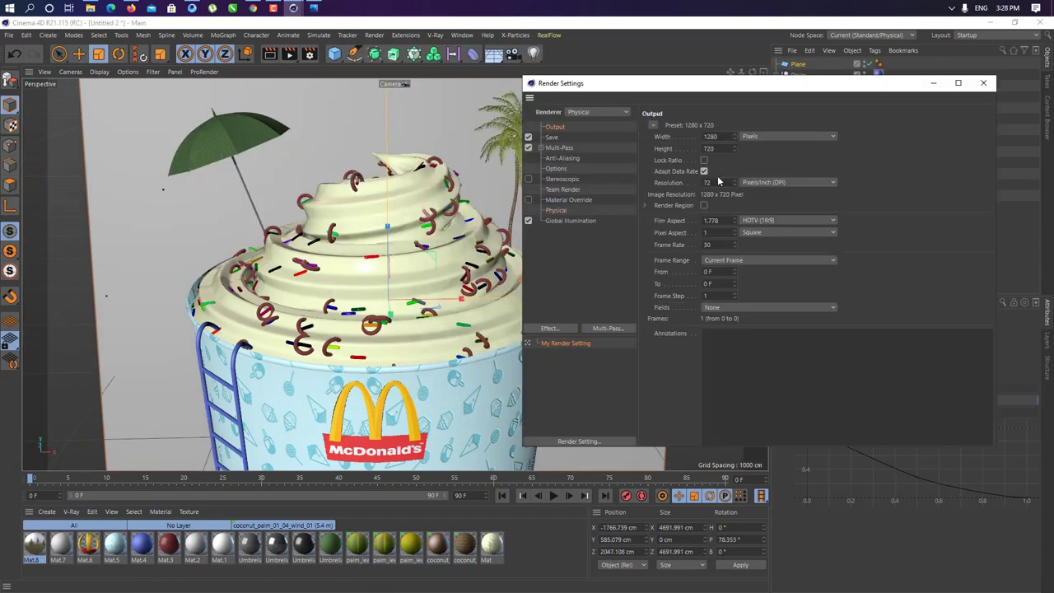
pyautogui.hotkey('ctrl', 'b')
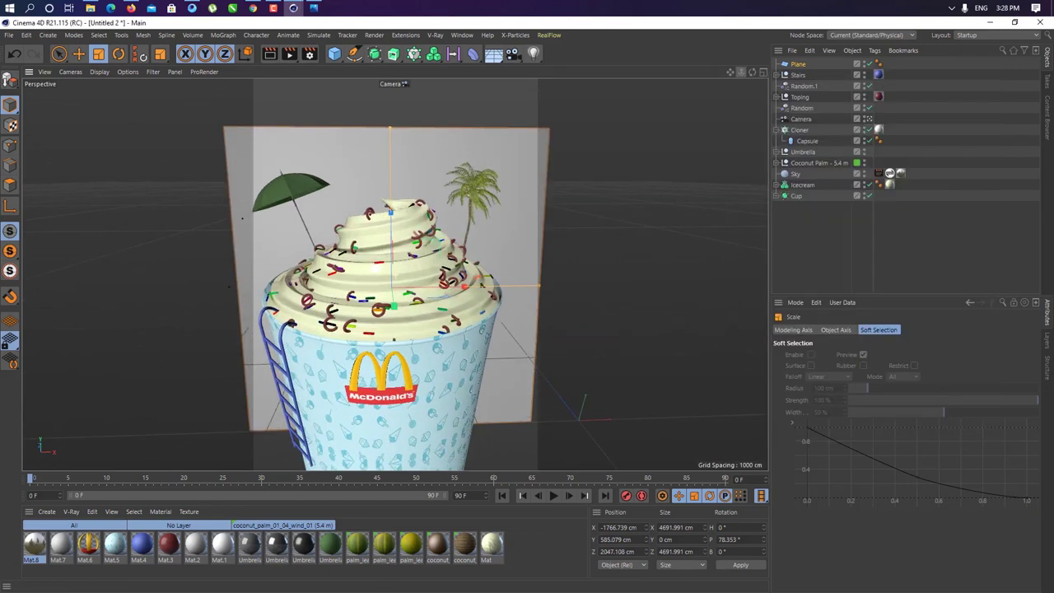
pyautogui.scroll(-2, 725, 96)
pyautogui.scroll(-2, 725, 96)
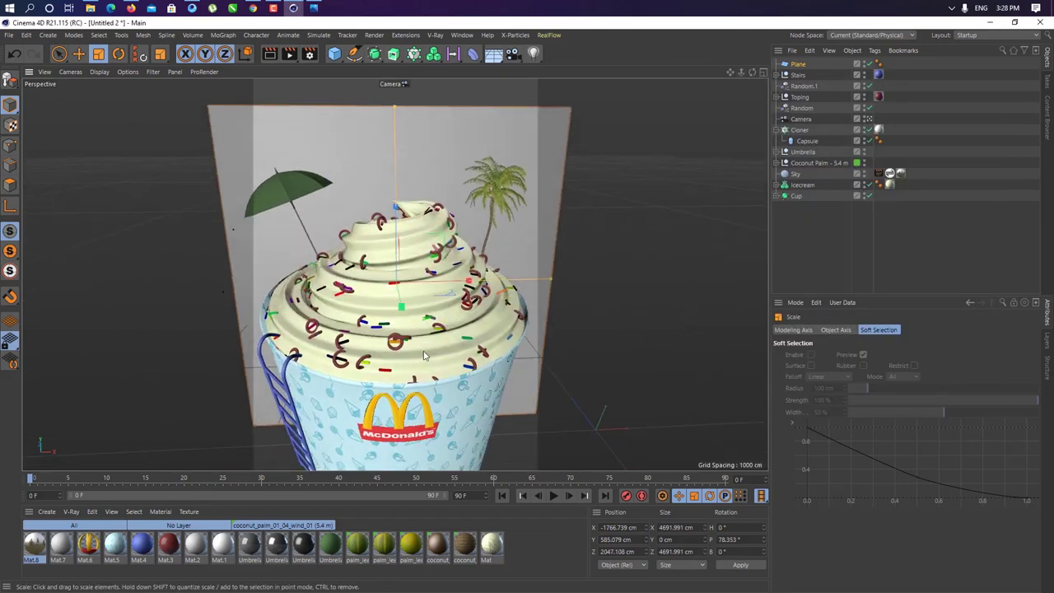
pyautogui.scroll(-3, 738, 82)
pyautogui.scroll(1, 746, 76)
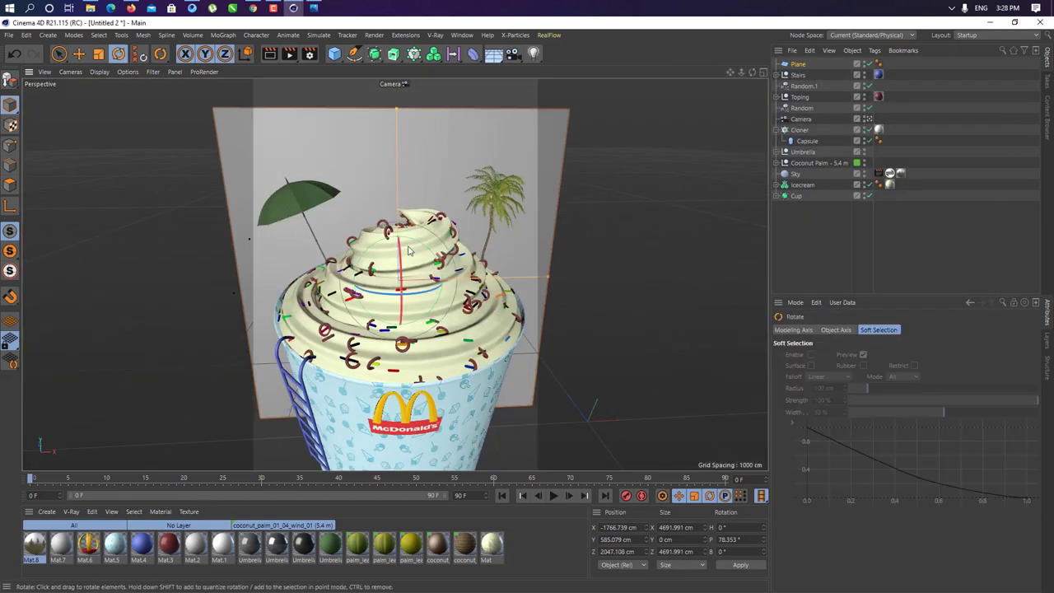
pyautogui.moveTo(409, 250)
pyautogui.mouseDown()
pyautogui.moveTo(427, 341)
pyautogui.moveTo(461, 236)
pyautogui.mouseUp()
pyautogui.press('t')
pyautogui.hotkey('ctrl', 'n')
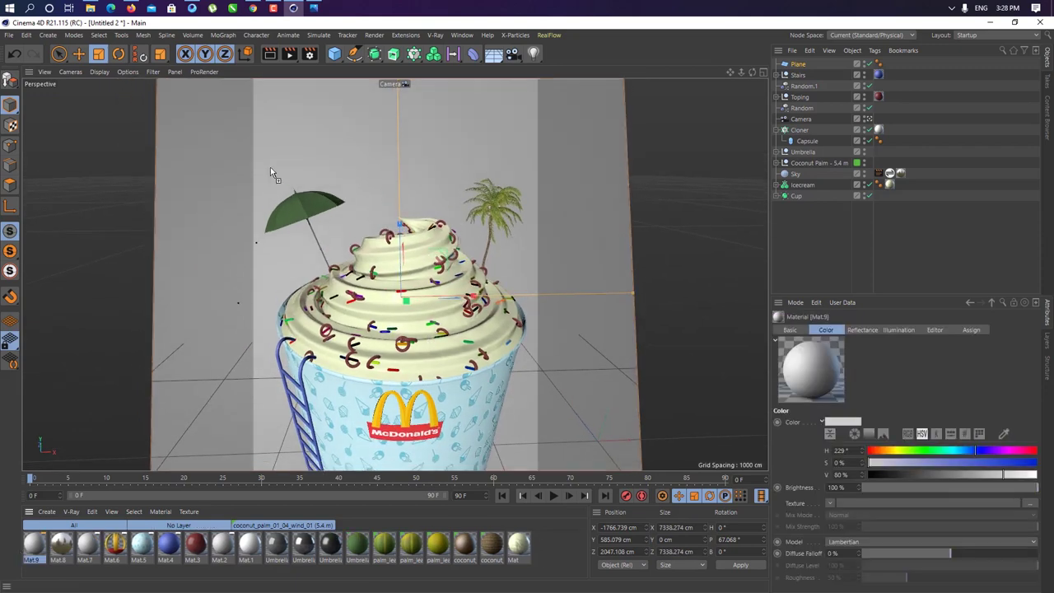
# Enable Luminance in Mat.9 with a blue-sky image and apply it to the Plane
pyautogui.doubleClick(34, 543)
pyautogui.click(228, 202)
pyautogui.click(522, 198)
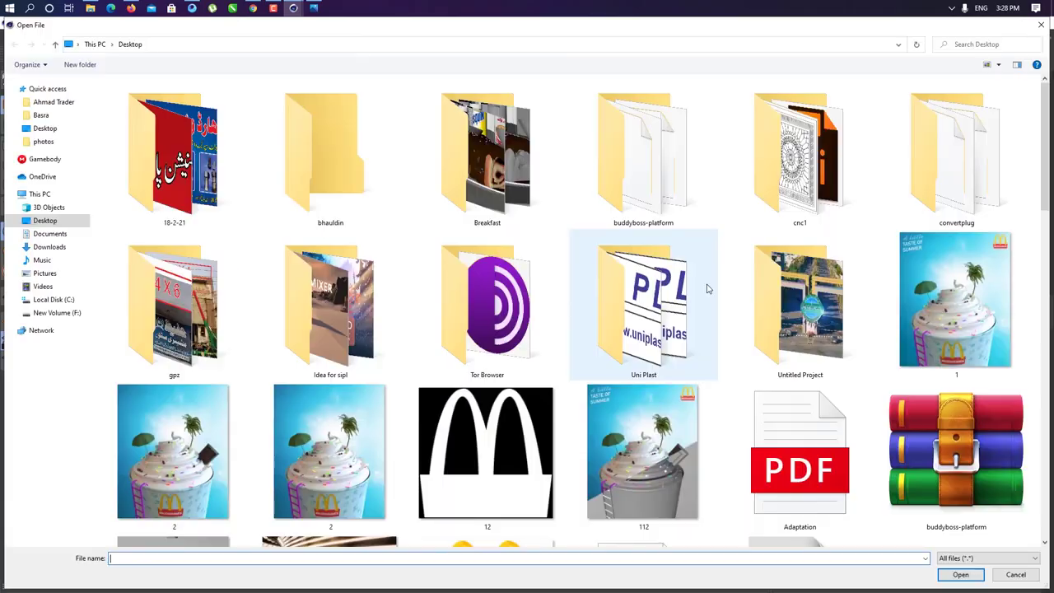
pyautogui.scroll(-5, 706, 288)
pyautogui.scroll(-5, 707, 288)
pyautogui.doubleClick(638, 321)
pyautogui.click(530, 71)
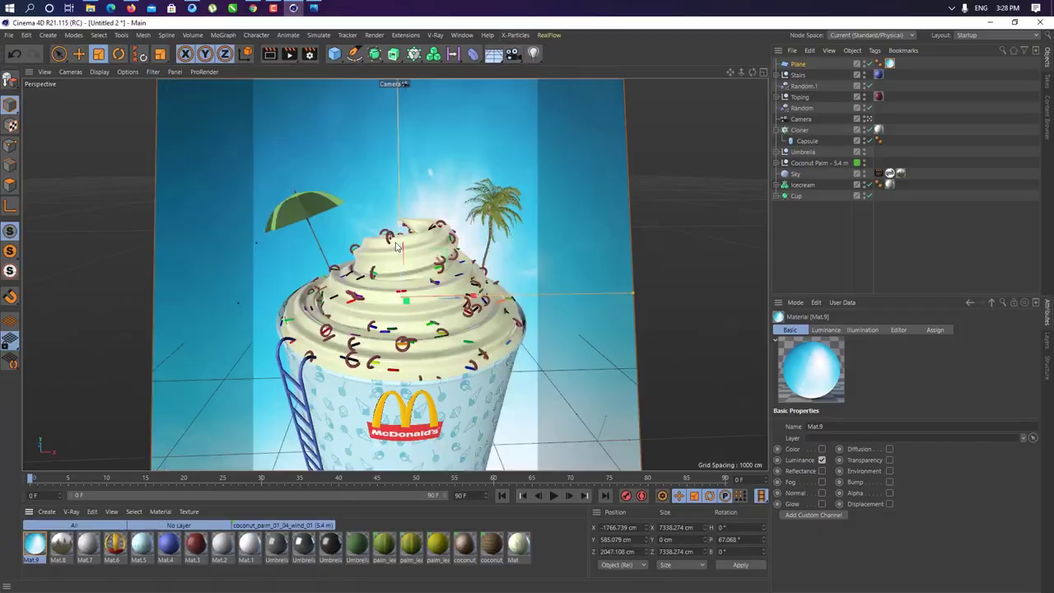
# Raise the backdrop plane, preview-render the viewport, and open the Sky's HDRI browser
pyautogui.press('e')
pyautogui.moveTo(396, 245)
pyautogui.mouseDown()
pyautogui.moveTo(420, 214)
pyautogui.moveTo(394, 112)
pyautogui.moveTo(466, 295)
pyautogui.moveTo(517, 264)
pyautogui.mouseUp()
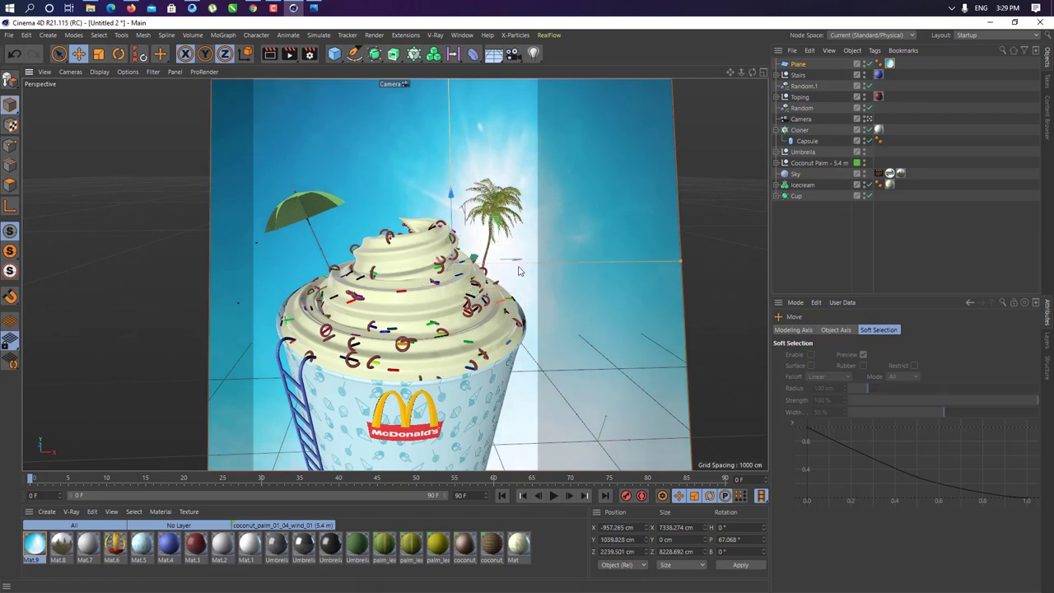
pyautogui.hotkey('ctrl', 'r')
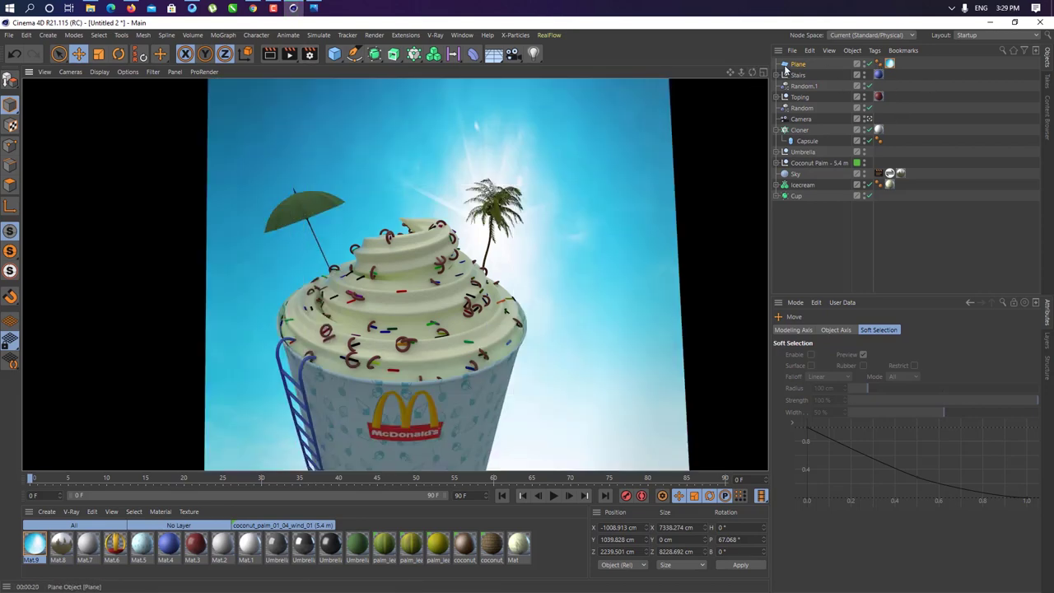
pyautogui.click(901, 173)
pyautogui.doubleClick(890, 173)
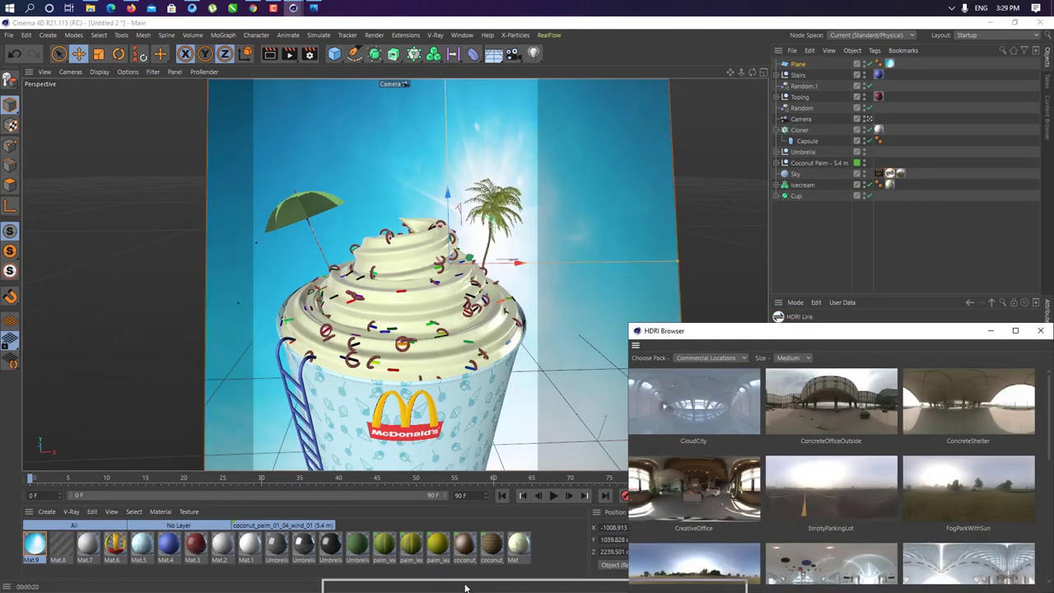
# Apply an HDRI environment to the Sky and rotate it around the scene
pyautogui.click(795, 173)
pyautogui.press('r')
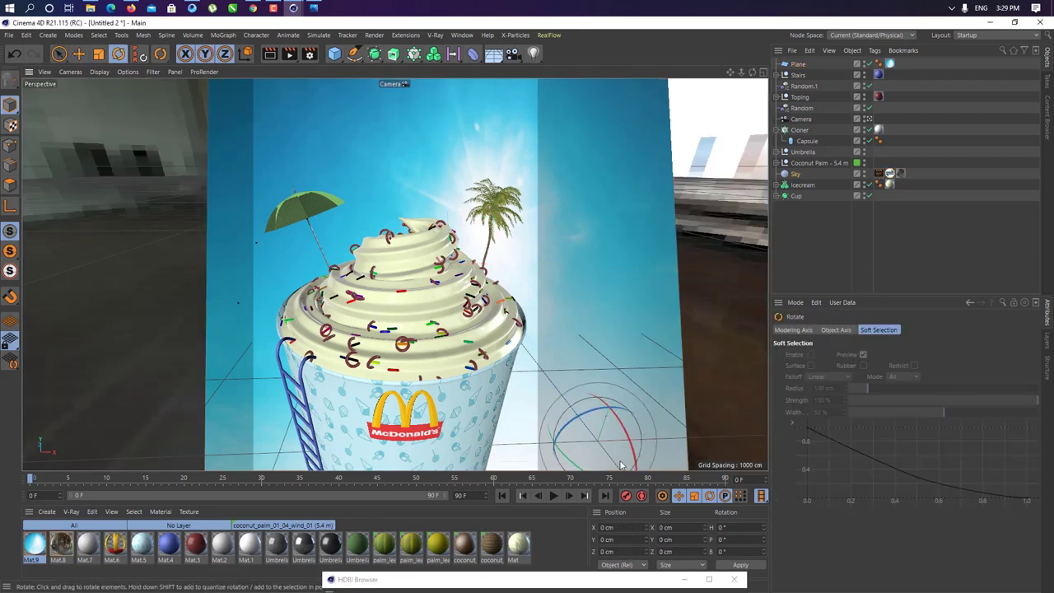
pyautogui.moveTo(622, 466); pyautogui.dragTo(576, 461)
# Test-render to the Picture Viewer, rotate the sky further, and select the cream material Mat
pyautogui.click(291, 55)
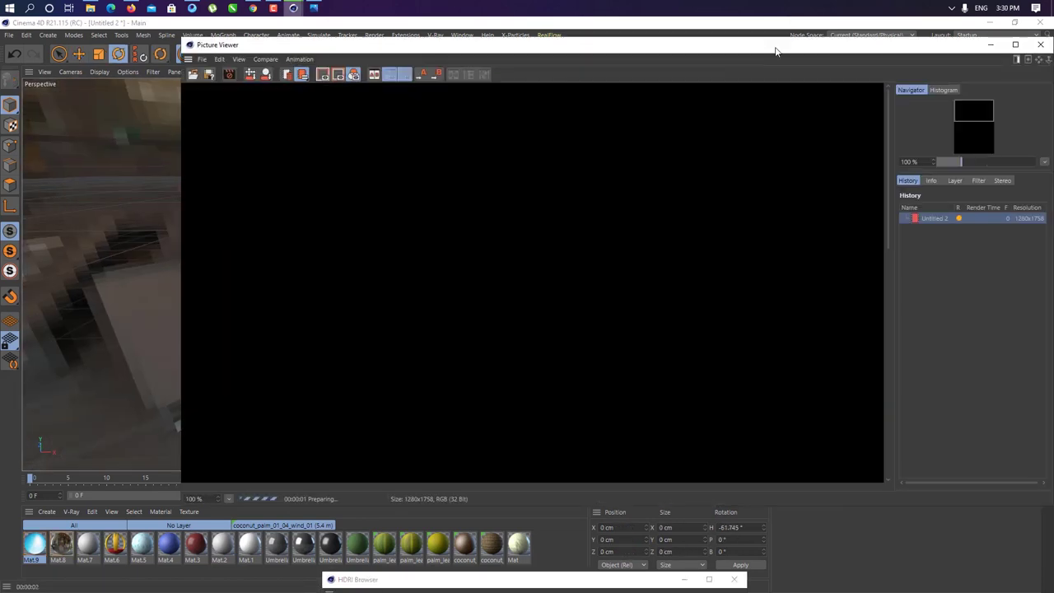
pyautogui.doubleClick(777, 43)
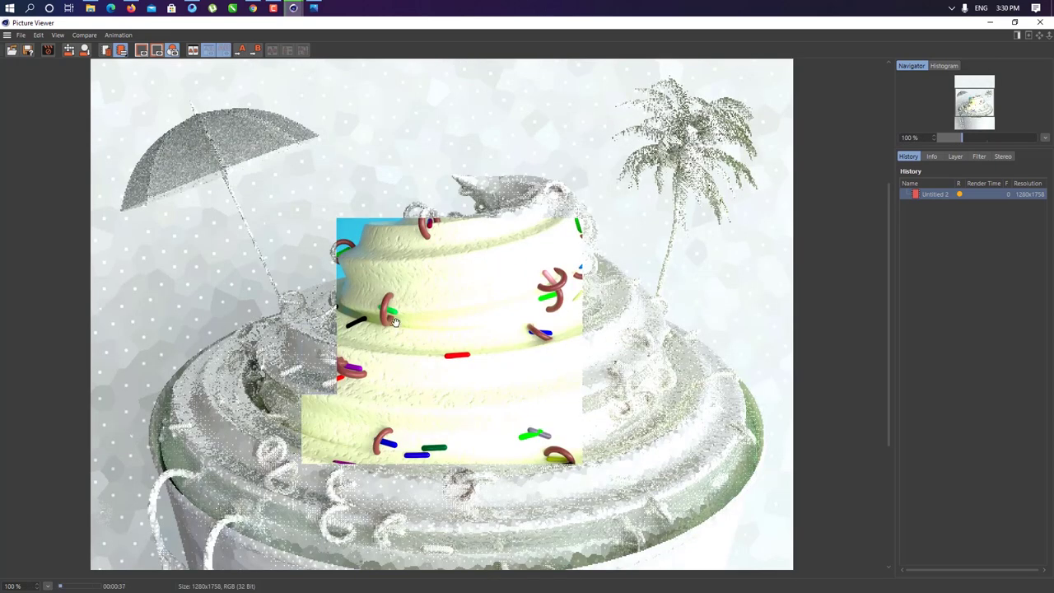
pyautogui.hotkey('alt', 'Tab')
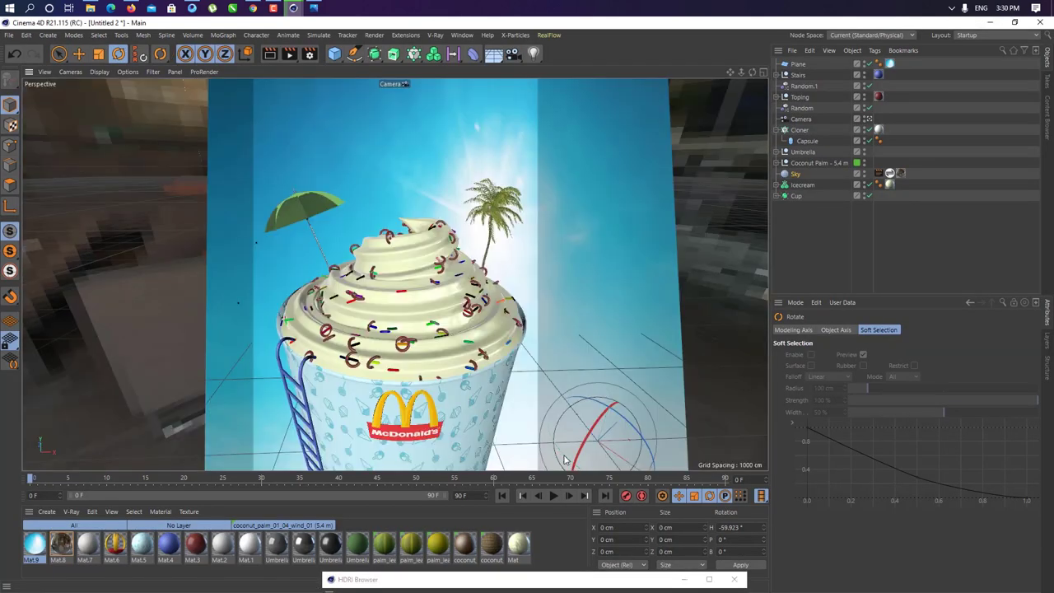
pyautogui.moveTo(565, 459)
pyautogui.mouseDown()
pyautogui.moveTo(657, 452)
pyautogui.moveTo(655, 420)
pyautogui.mouseUp()
pyautogui.click(518, 545)
# Inspect the cream material's bump noise shader settings, then close the material editor
pyautogui.doubleClick(521, 550)
pyautogui.click(227, 263)
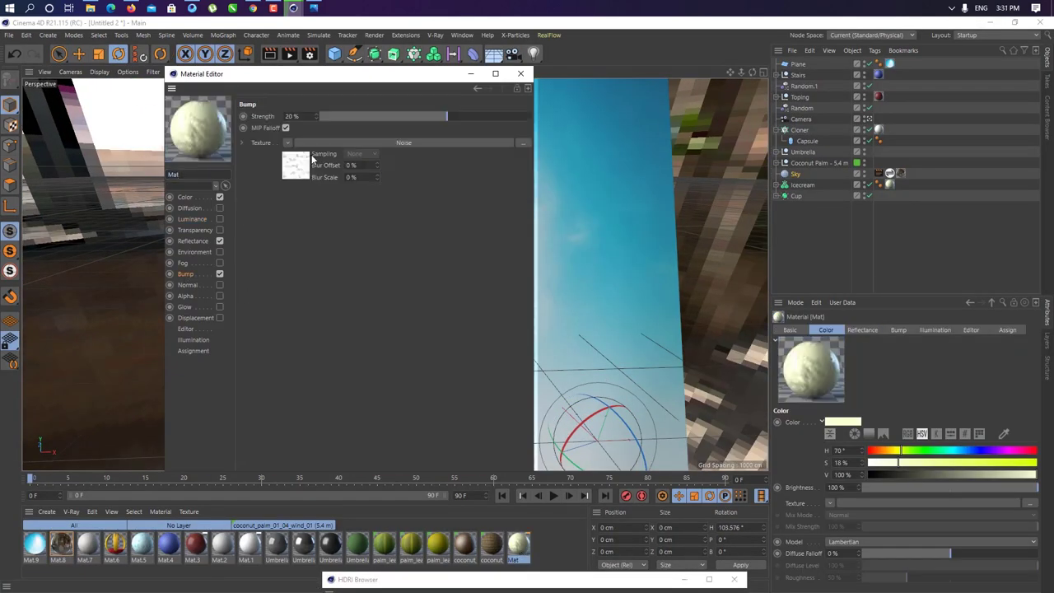
pyautogui.click(294, 161)
pyautogui.moveTo(359, 73); pyautogui.dragTo(814, 134)
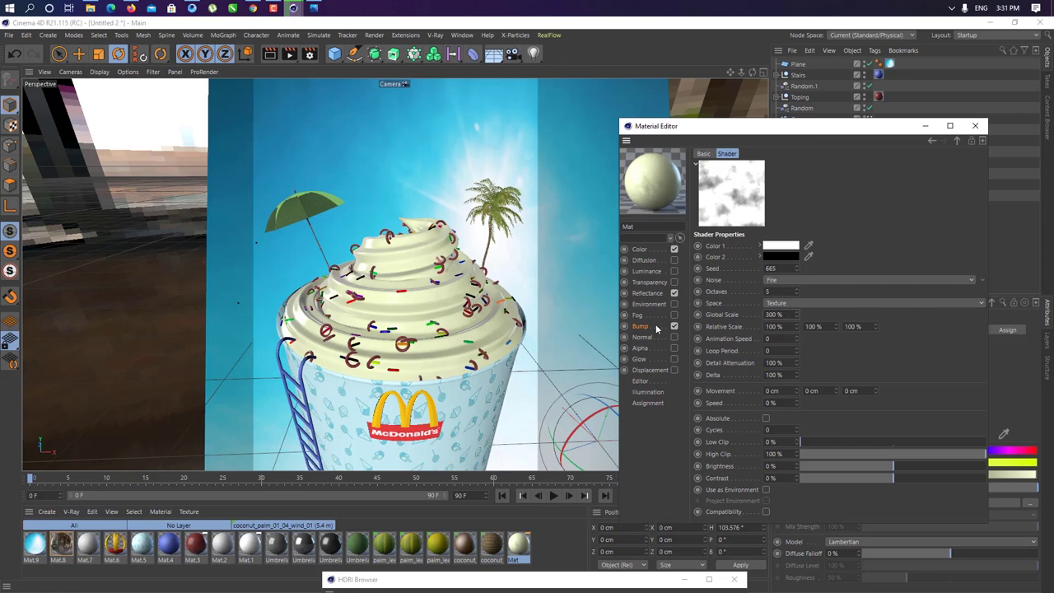
pyautogui.click(657, 328)
pyautogui.click(975, 126)
# Stop a test render and run a viewport preview render with the camera selected
pyautogui.hotkey('shift', 'r')
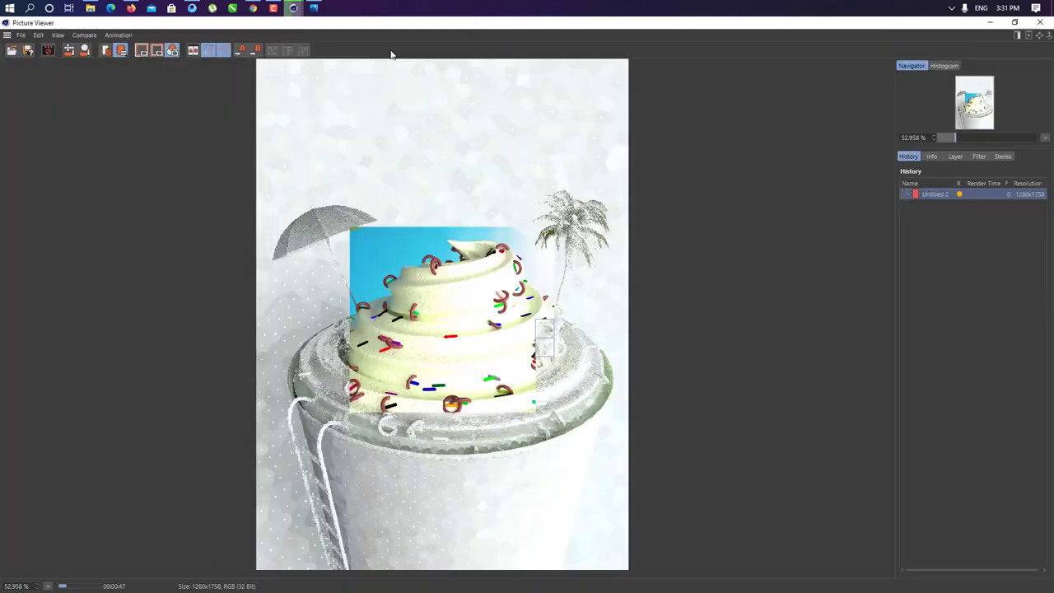
pyautogui.hotkey('shift', 'r')
pyautogui.click(547, 349)
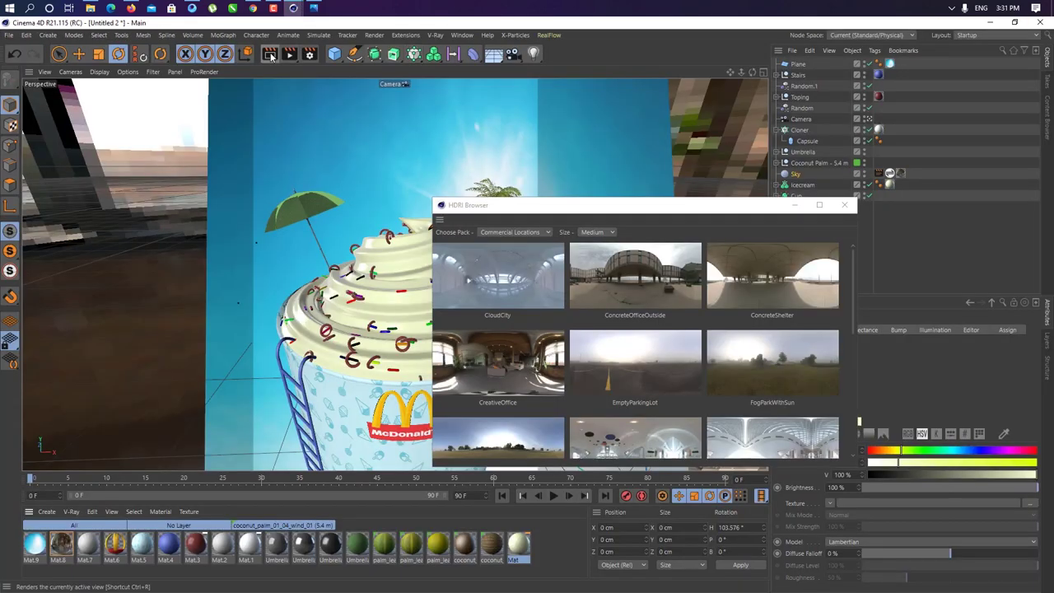
pyautogui.moveTo(270, 56); pyautogui.dragTo(363, 66)
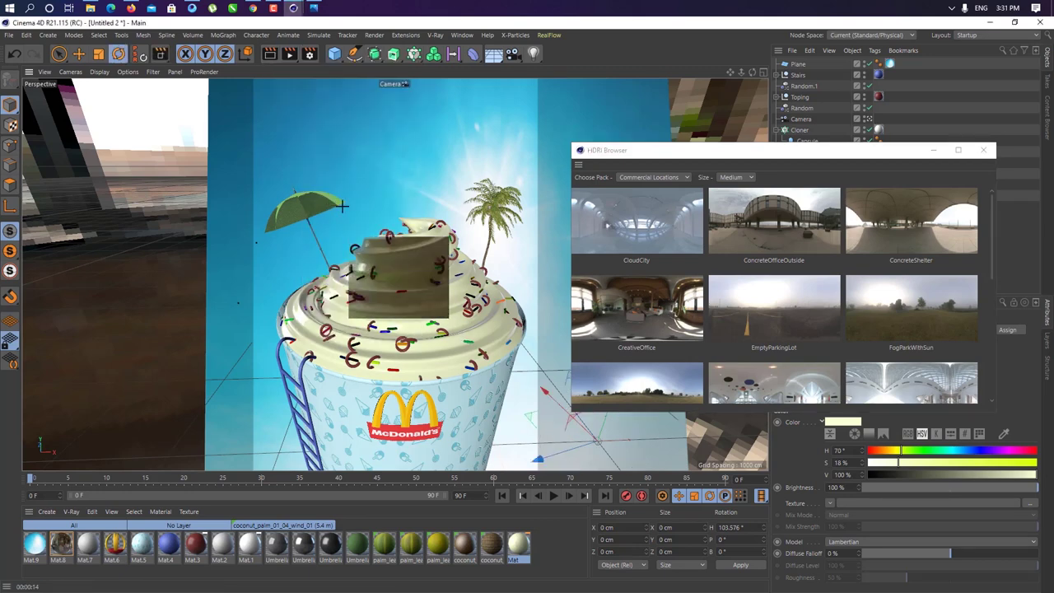
pyautogui.click(800, 119)
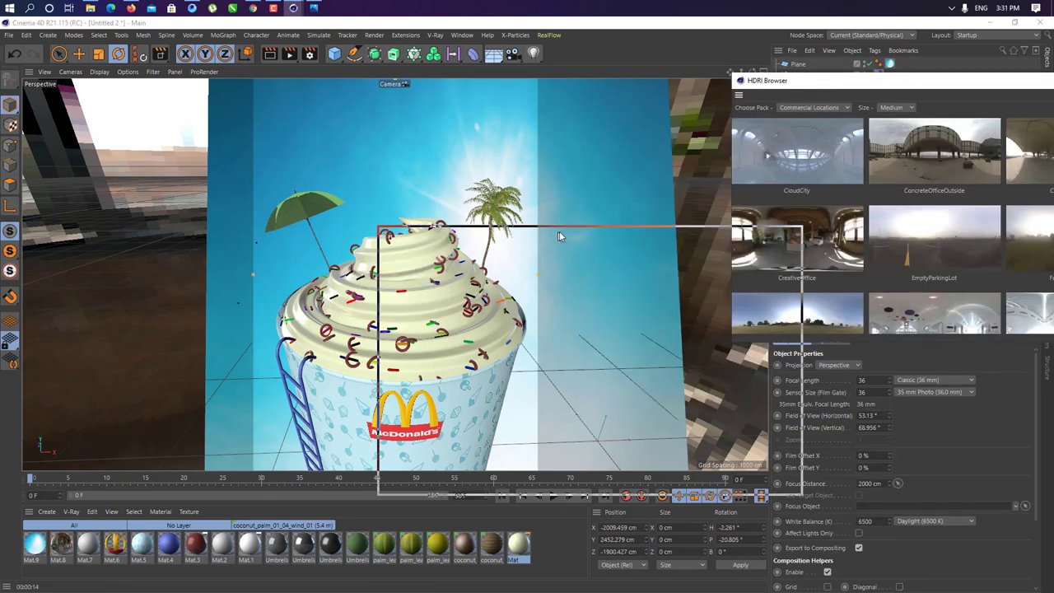
# Search the Content Browser presets and open Volumes - VDB > 01 Scenes > tex
pyautogui.click(401, 283)
pyautogui.click(1047, 115)
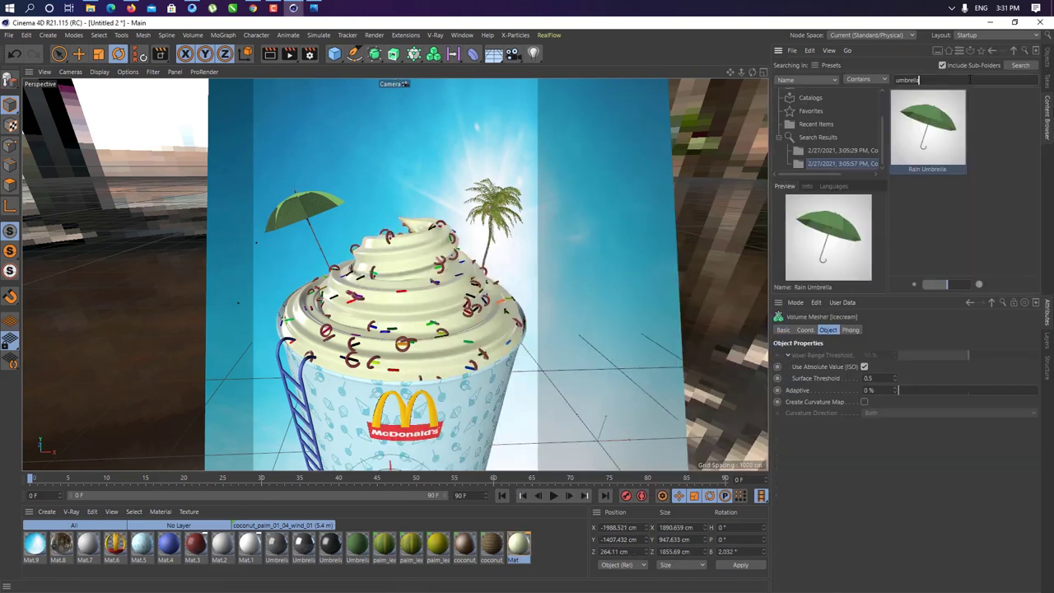
pyautogui.write('ream')
pyautogui.press('Return')
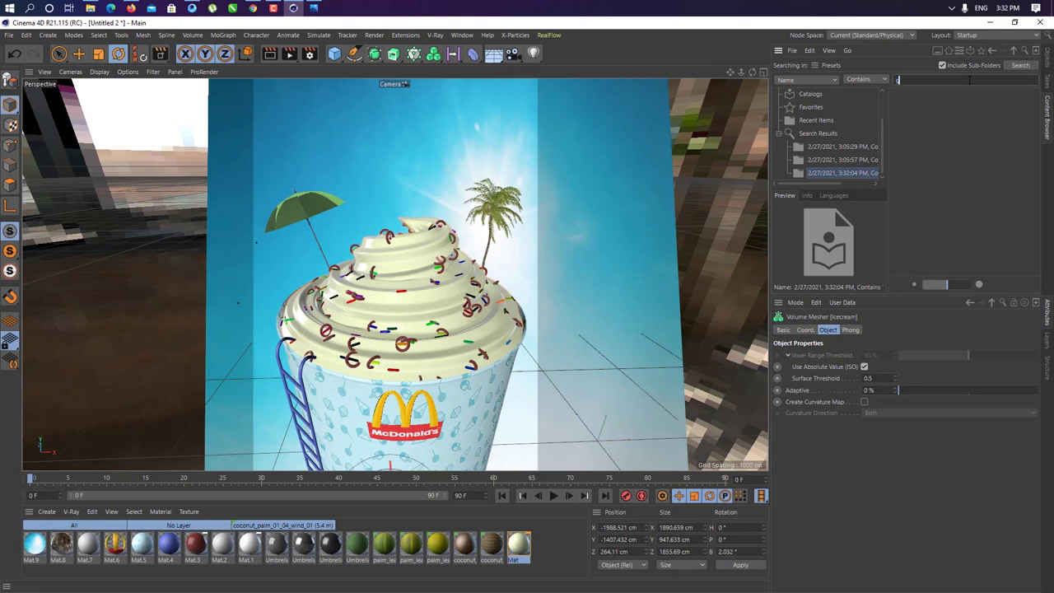
pyautogui.write('pu')
pyautogui.press('Return')
pyautogui.write('volum')
pyautogui.press('Return')
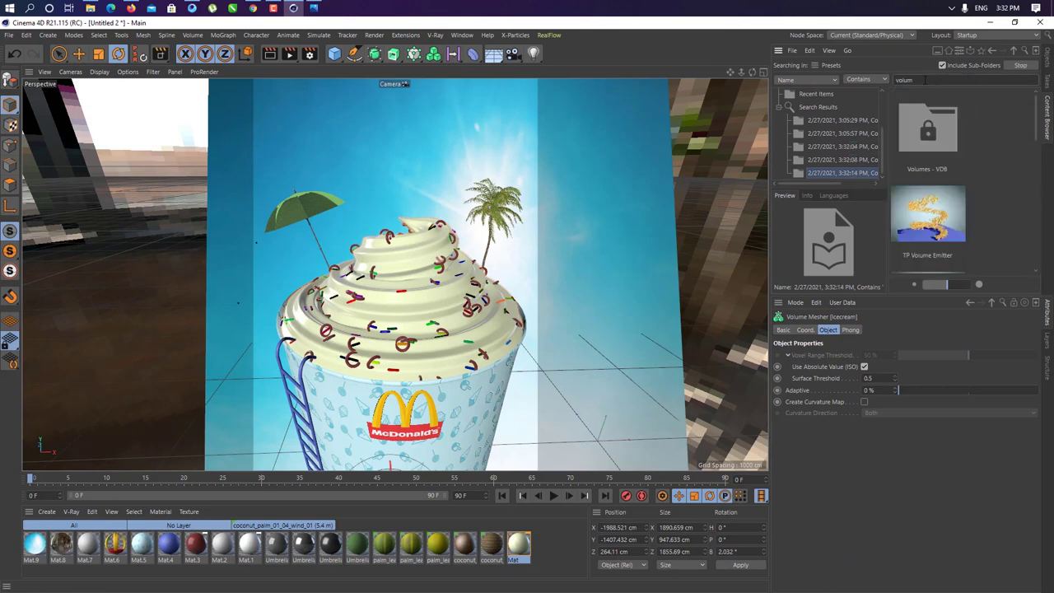
pyautogui.doubleClick(928, 132)
pyautogui.doubleClick(927, 133)
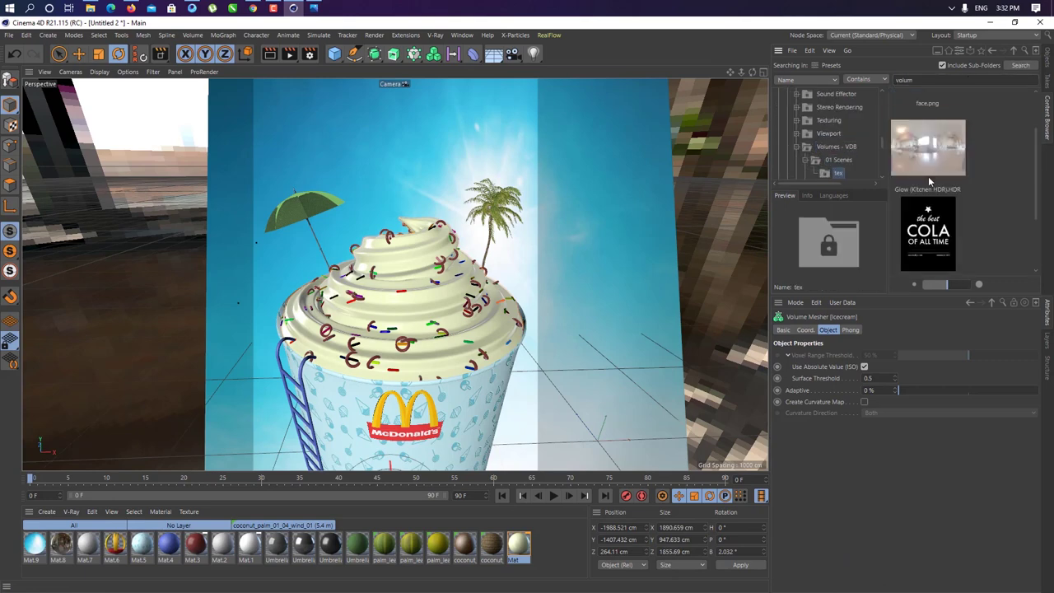
# Apply Glow (Kitchen HDR).HDR to the sky material Mat.8 and preview the lighting
pyautogui.doubleClick(68, 558)
pyautogui.click(928, 148)
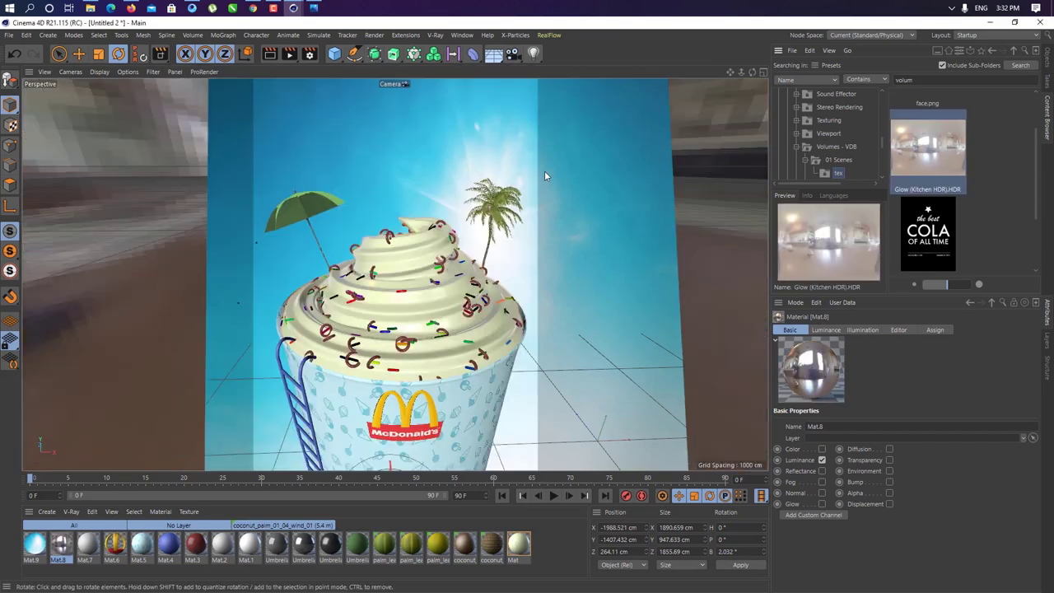
pyautogui.click(272, 53)
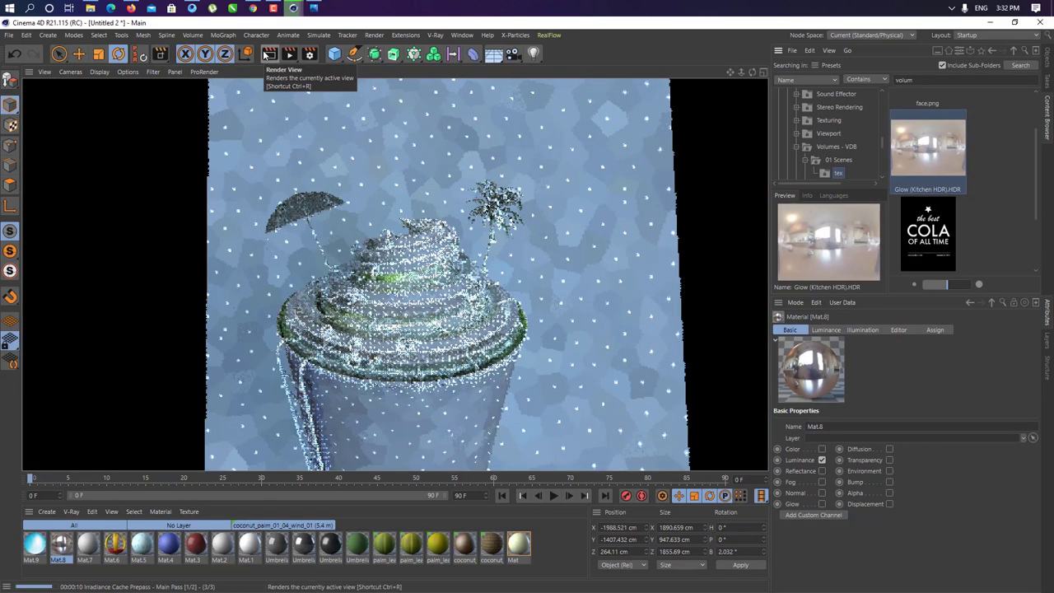
pyautogui.doubleClick(518, 544)
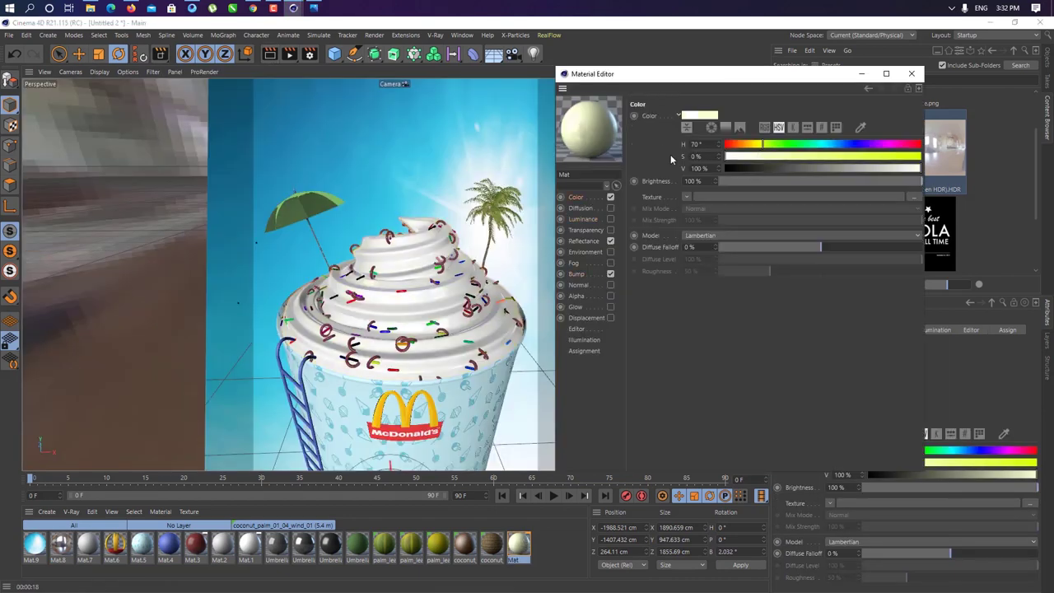
# Select the Camera and render the white-cream poster scene to the Picture Viewer
pyautogui.click(912, 73)
pyautogui.click(153, 71)
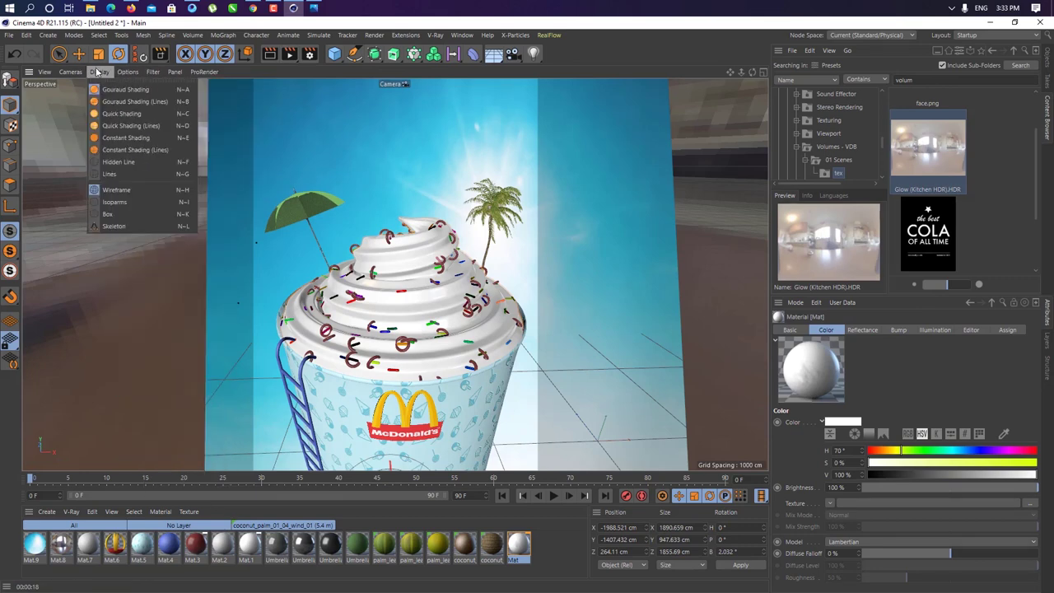
pyautogui.click(183, 113)
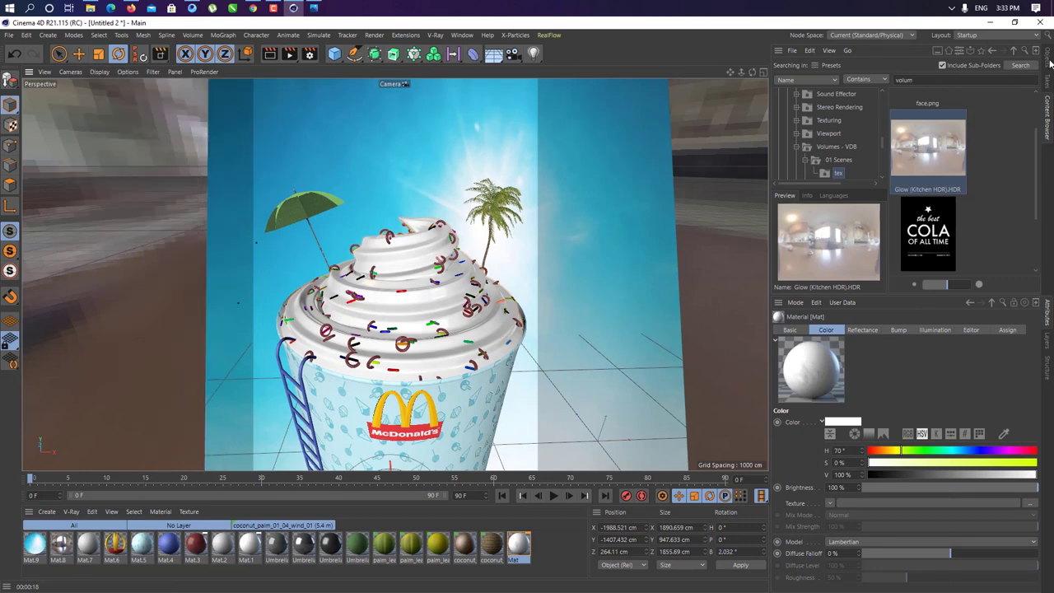
pyautogui.click(1048, 58)
pyautogui.click(810, 123)
pyautogui.scroll(-3, 868, 548)
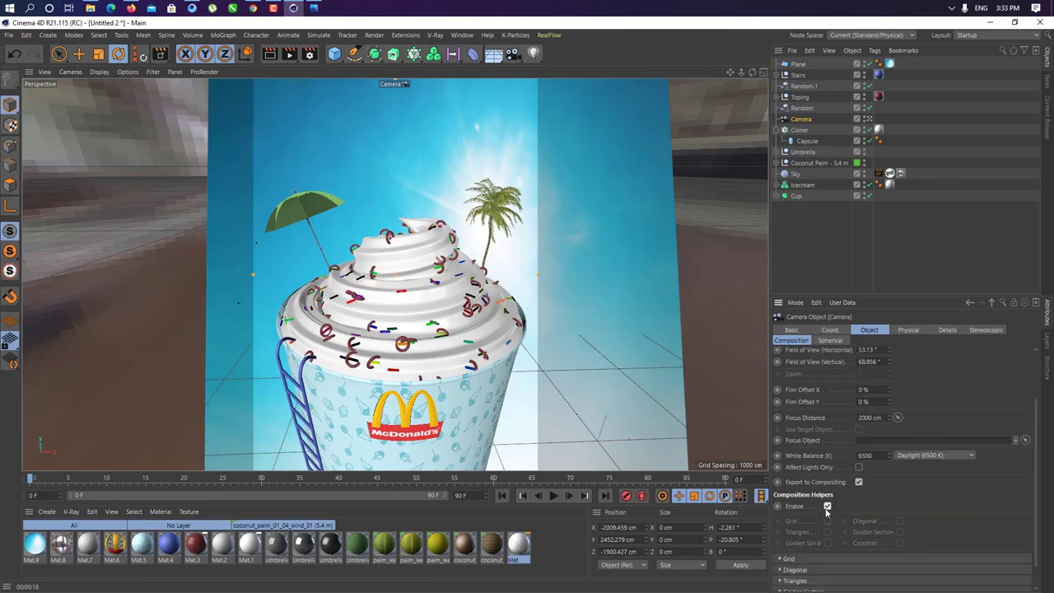
pyautogui.click(290, 53)
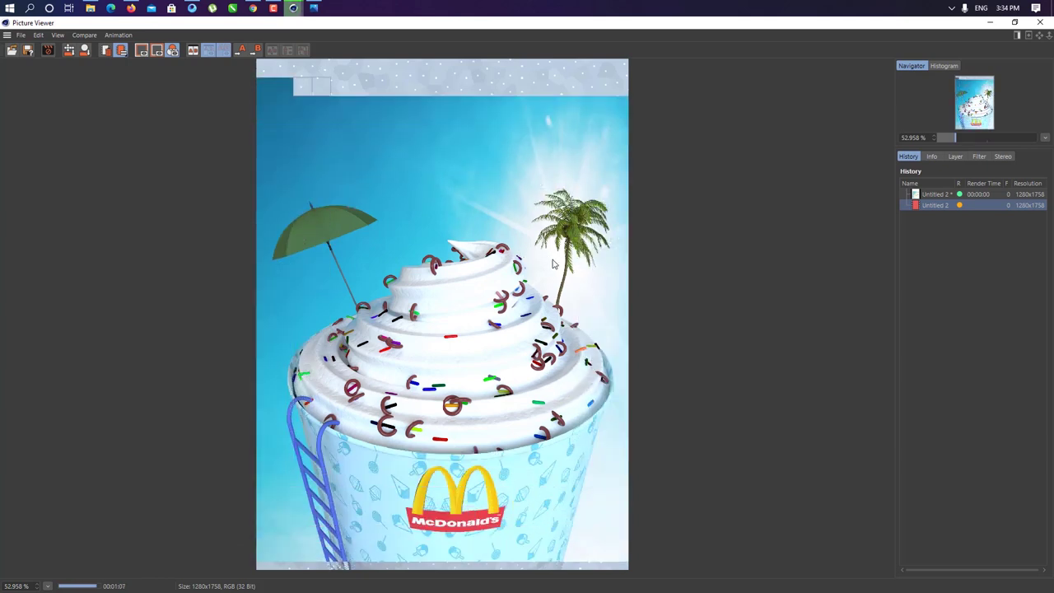
# Save the finished render to the Desktop in the chosen image format
pyautogui.click(27, 50)
pyautogui.click(90, 55)
pyautogui.click(51, 151)
pyautogui.click(74, 333)
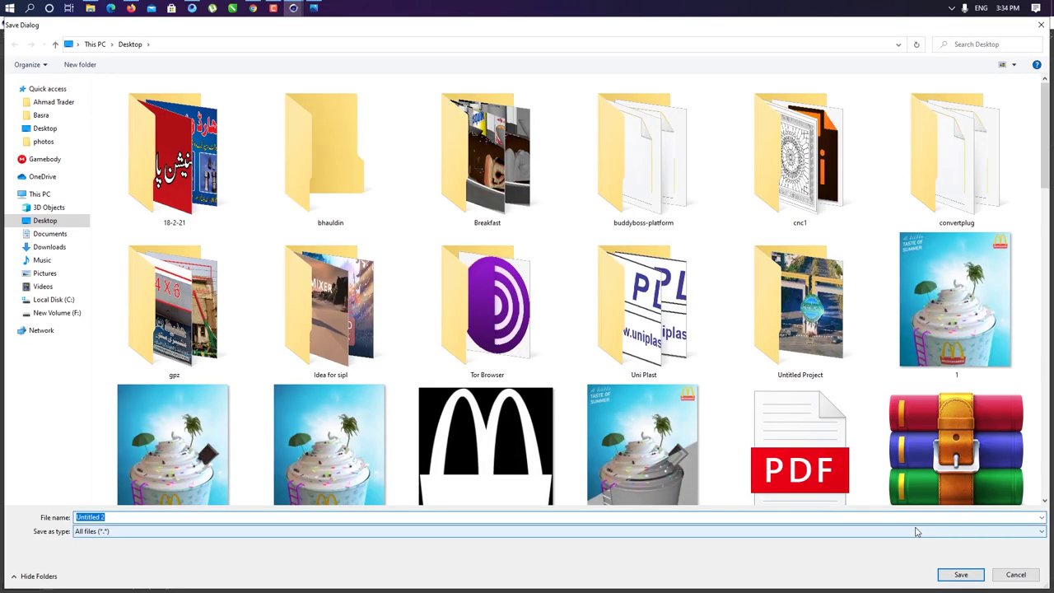
pyautogui.scroll(-3, 917, 494)
pyautogui.click(1035, 579)
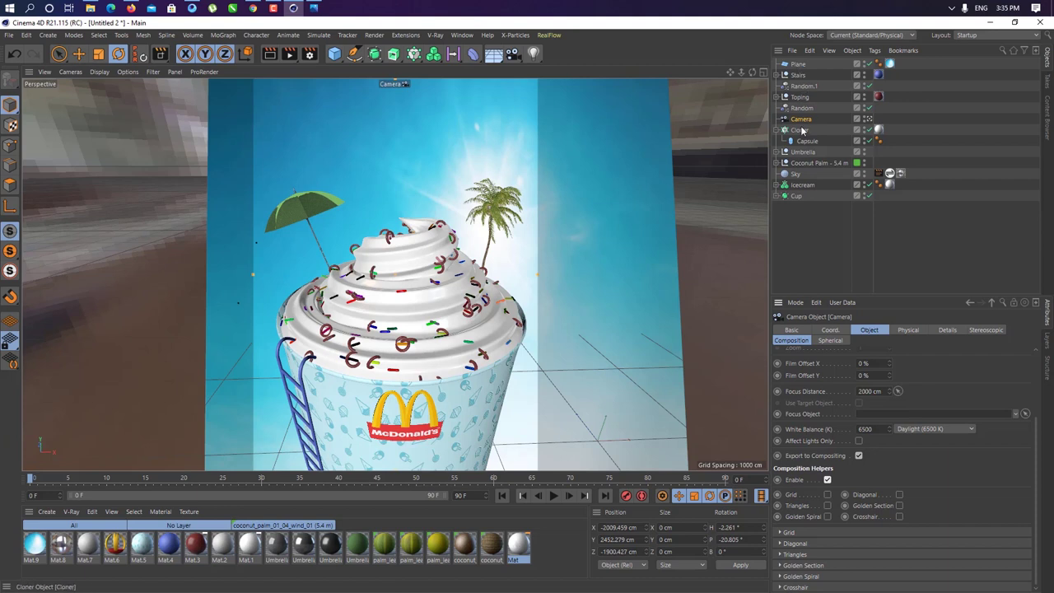
# Inspect the sprinkle cloner's Random effector and Topping sprinkles, then start a fresh render
pyautogui.click(802, 130)
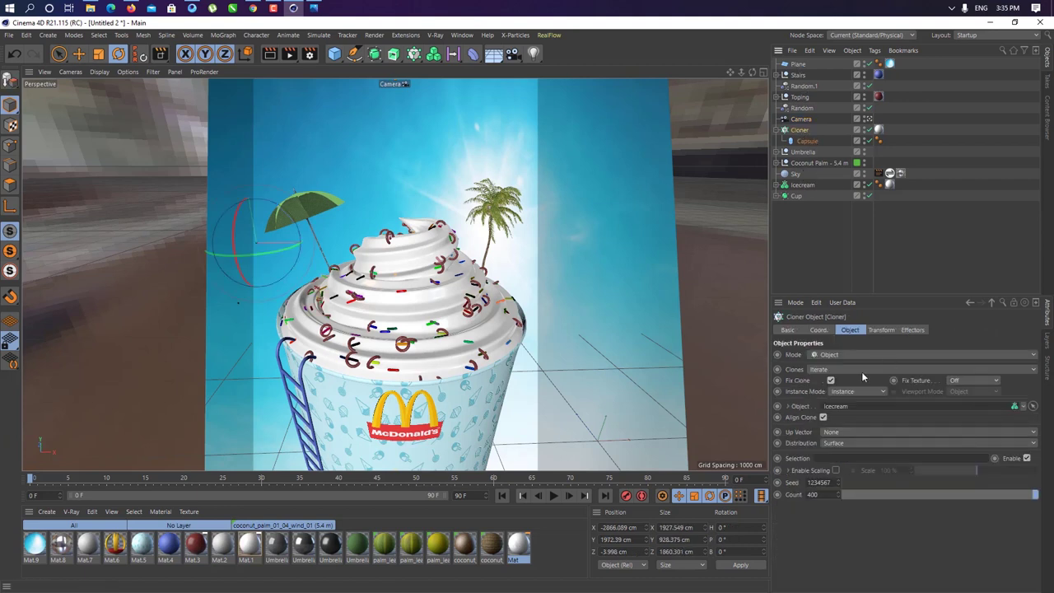
pyautogui.click(801, 108)
pyautogui.click(883, 329)
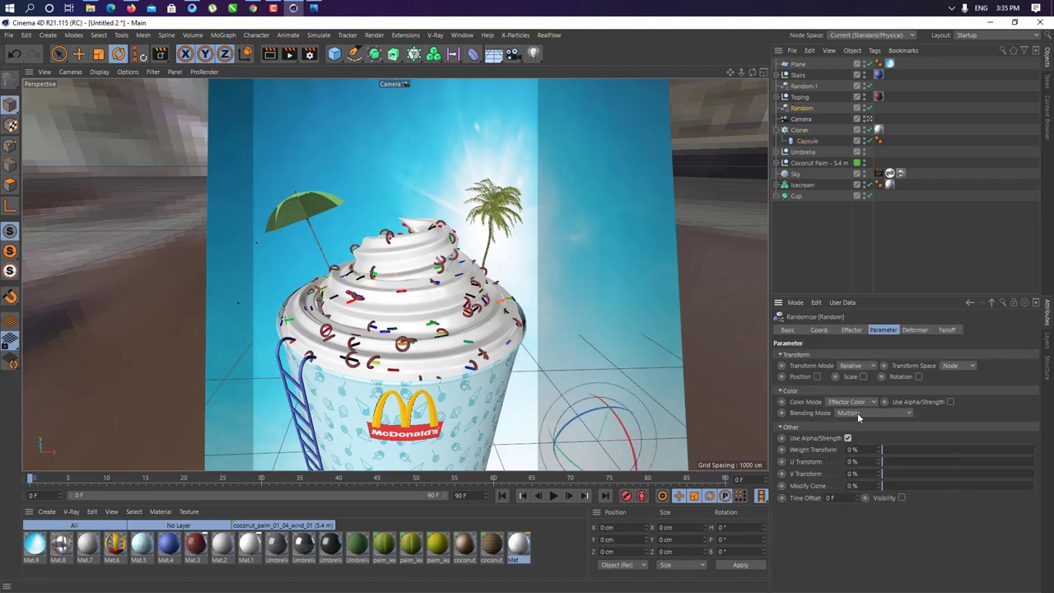
pyautogui.click(776, 97)
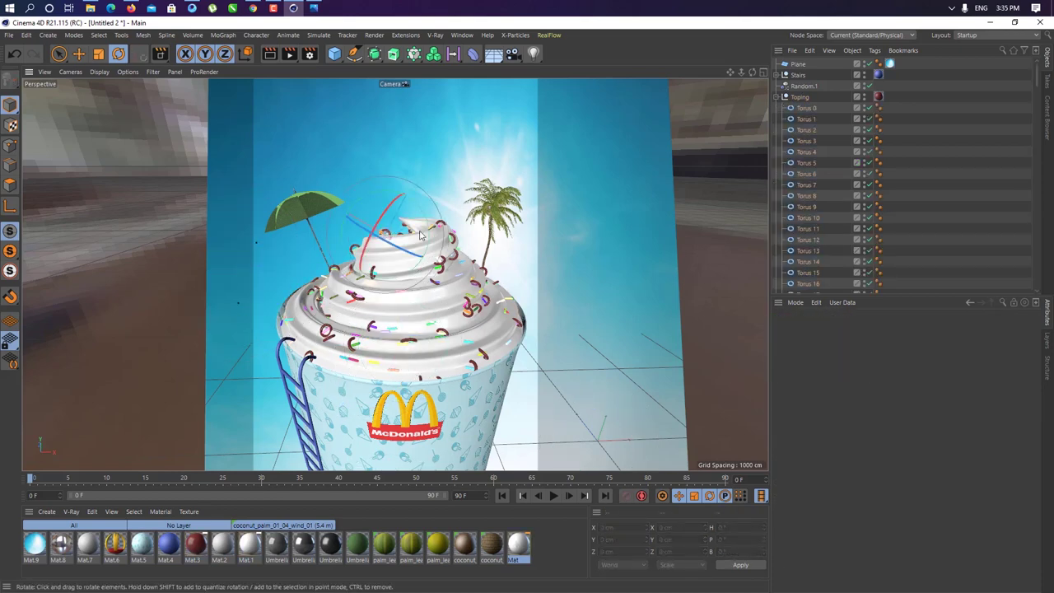
pyautogui.click(420, 234)
pyautogui.click(328, 340)
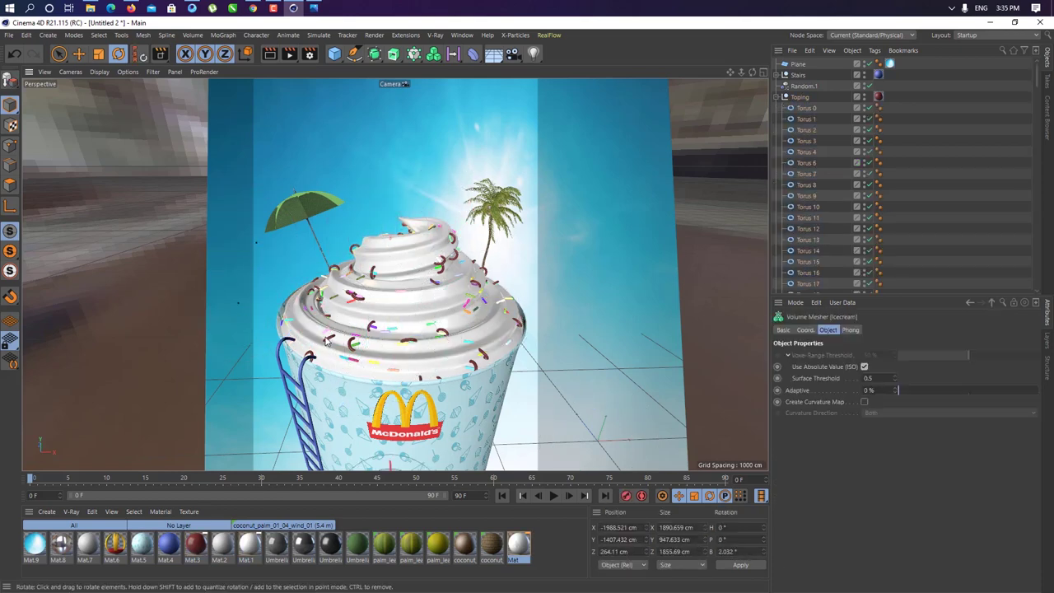
pyautogui.click(351, 344)
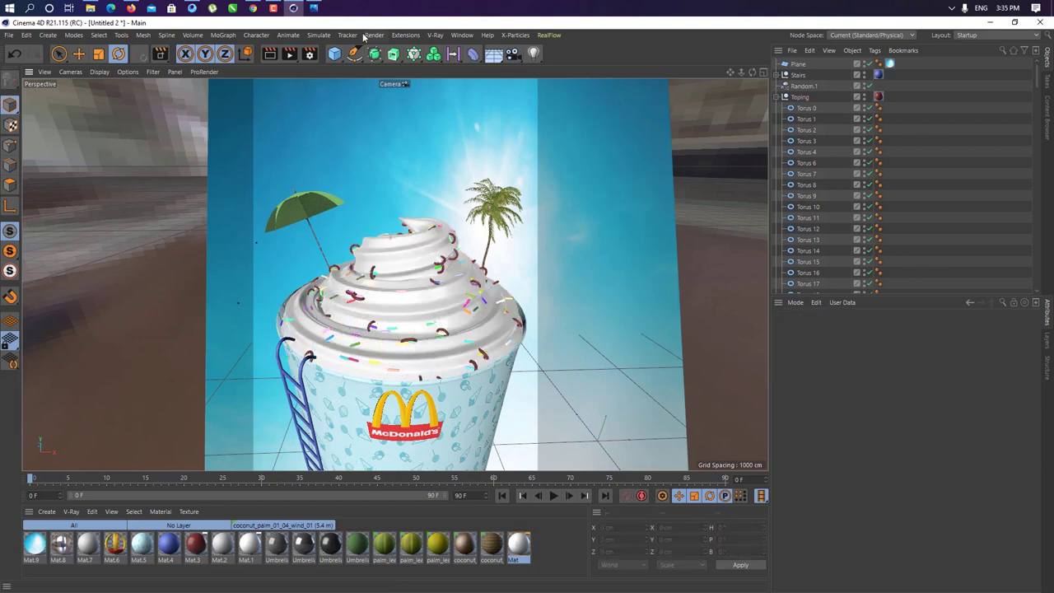
pyautogui.click(289, 53)
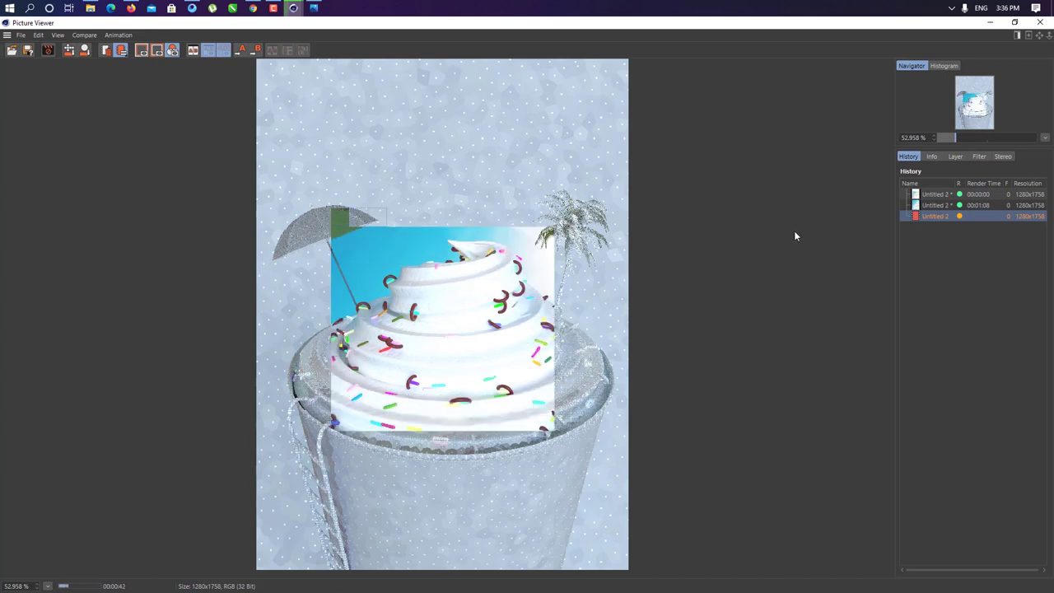
# Compare renders in the Picture Viewer history and save the finished render as an image
pyautogui.click(946, 205)
pyautogui.click(947, 216)
pyautogui.click(939, 205)
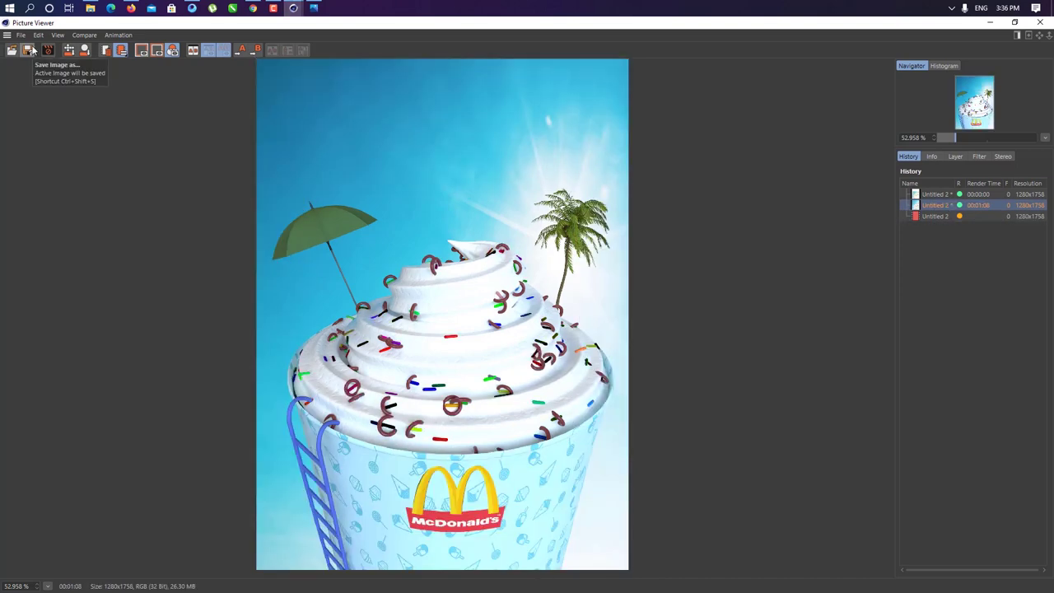
pyautogui.click(30, 51)
pyautogui.click(78, 334)
pyautogui.press('Return')
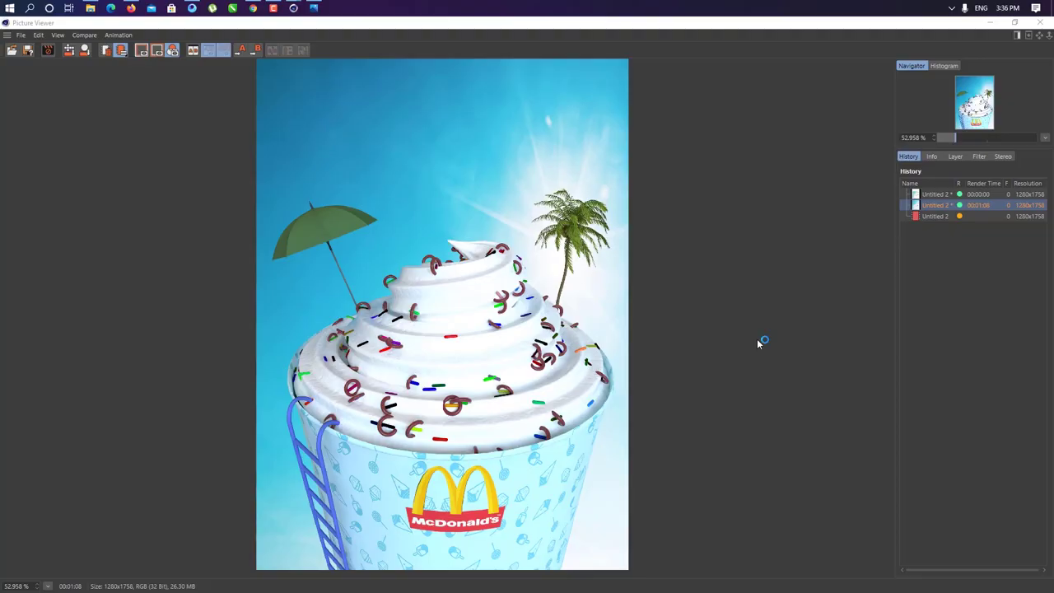
# View the newest render, close the Picture Viewer, and browse to the Desktop
pyautogui.click(933, 216)
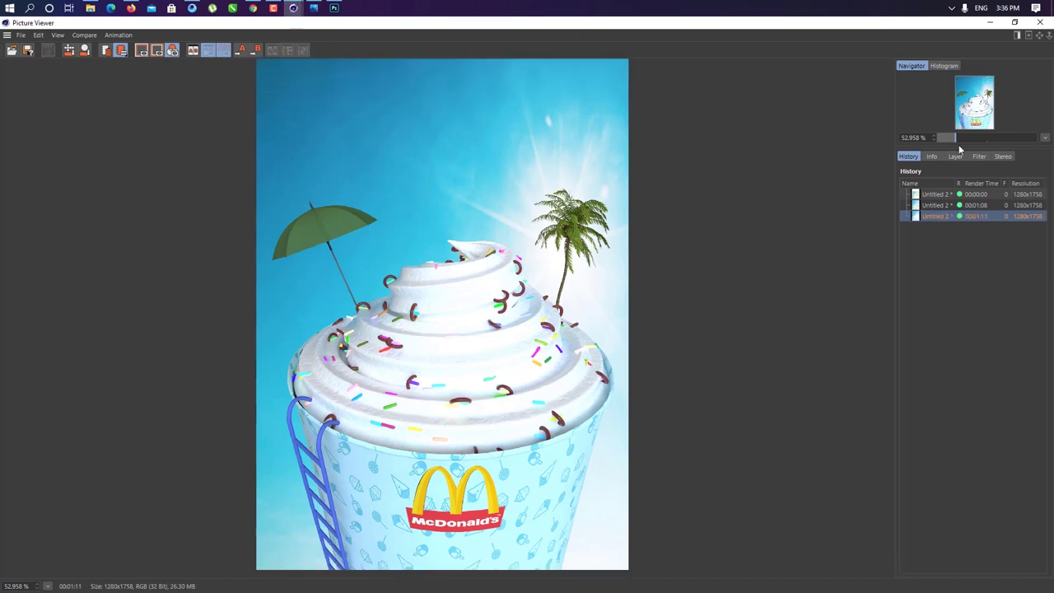
pyautogui.click(1047, 23)
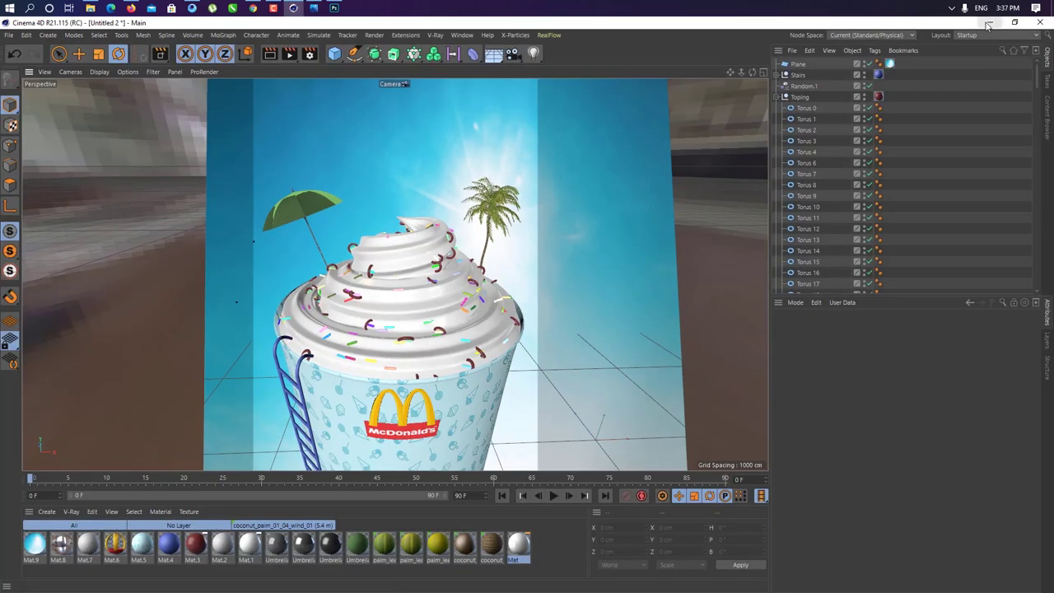
pyautogui.hotkey('ctrl', 'o')
pyautogui.click(44, 128)
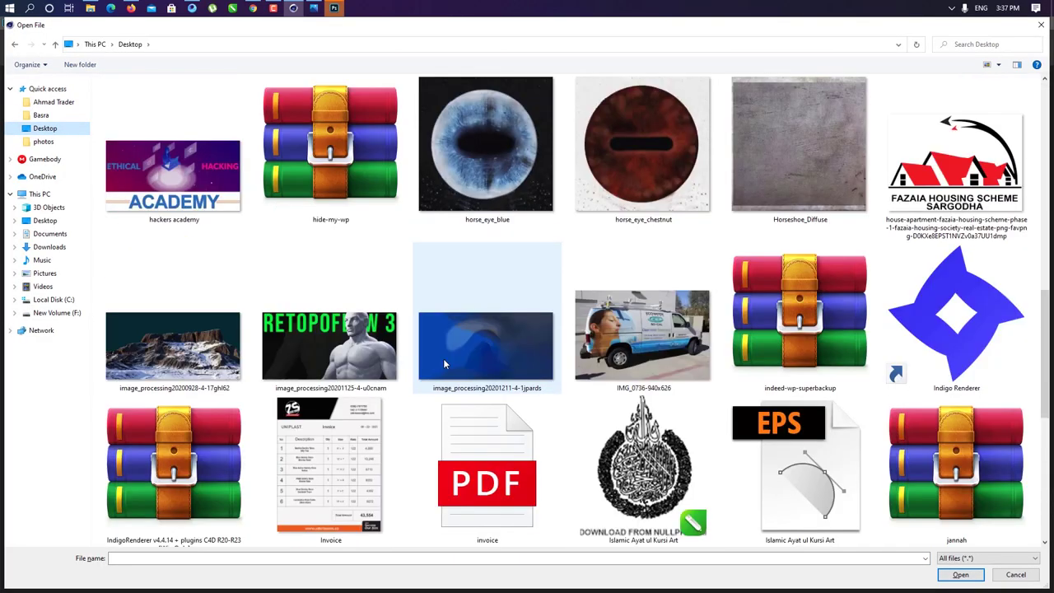
# Open 21.jpg in Photoshop and apply Levels with the black input at 22
pyautogui.scroll(-5, 443, 362)
pyautogui.doubleClick(634, 156)
pyautogui.click(331, 9)
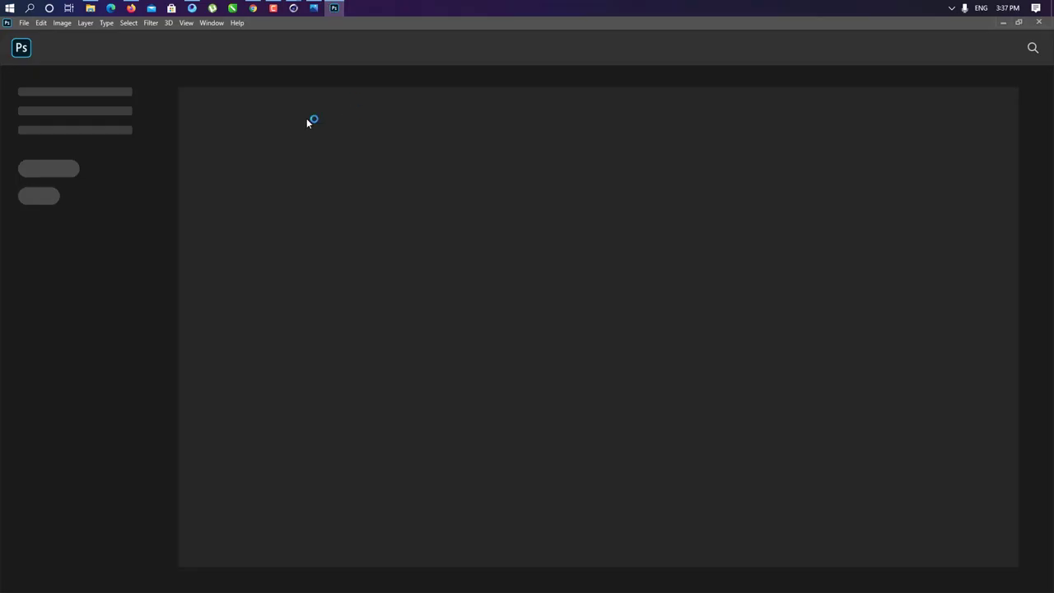
pyautogui.hotkey('ctrl', 'o')
pyautogui.scroll(-5, 363, 230)
pyautogui.doubleClick(360, 247)
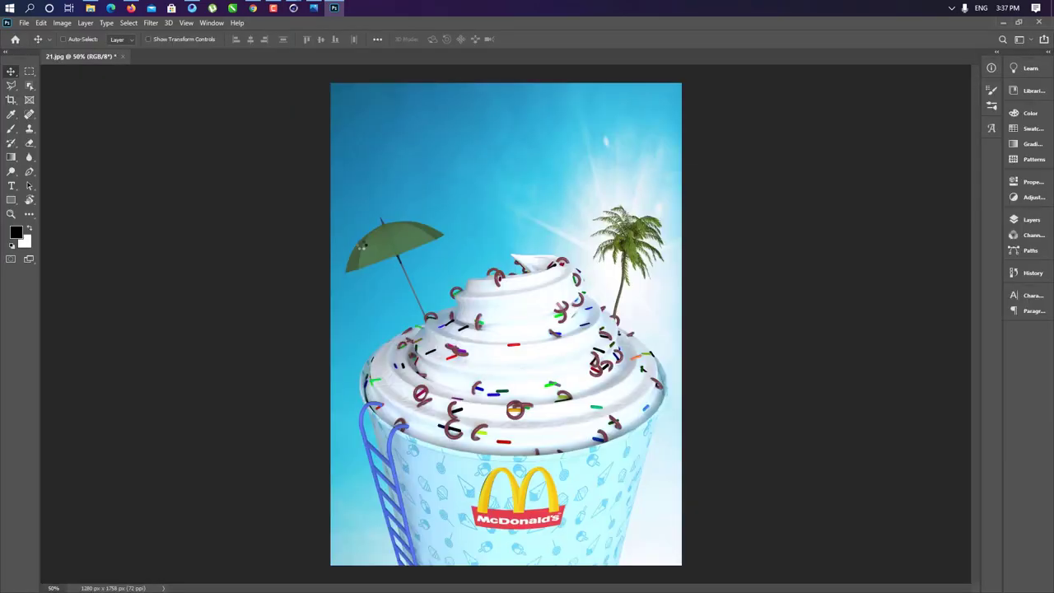
pyautogui.click(62, 22)
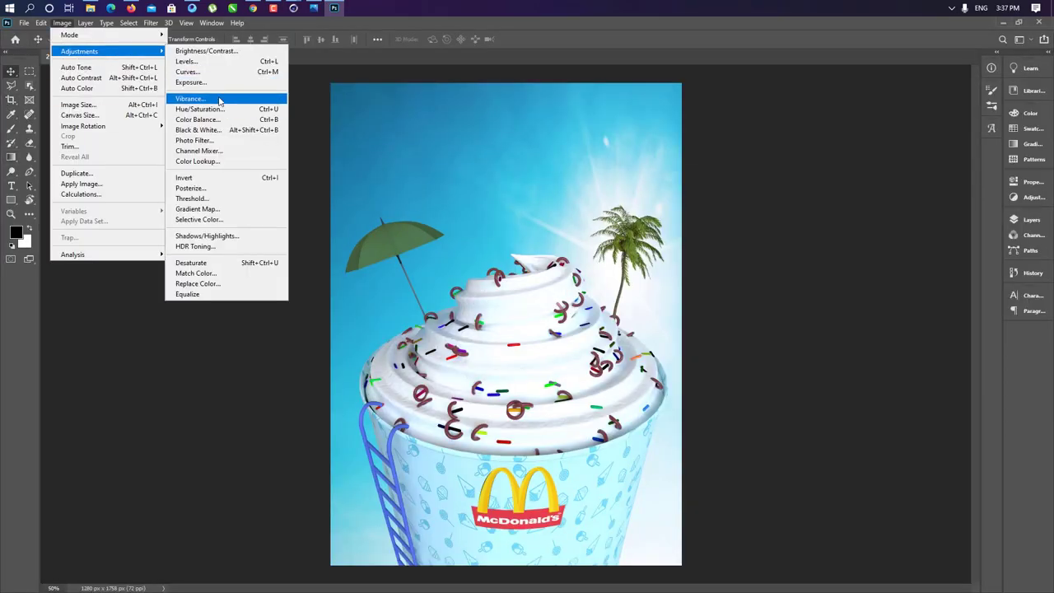
pyautogui.click(218, 57)
pyautogui.moveTo(691, 242); pyautogui.dragTo(712, 242)
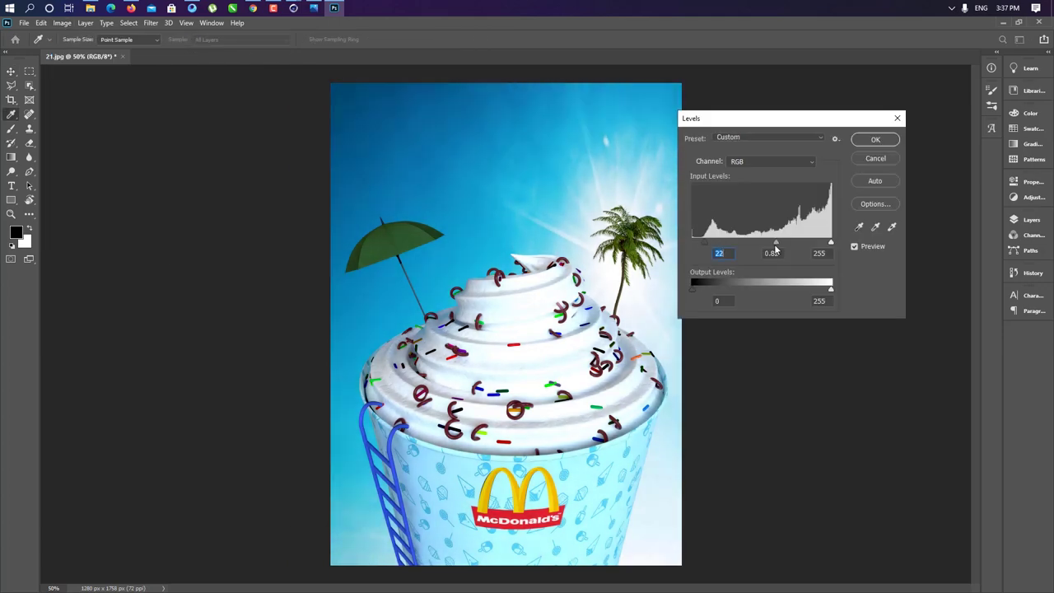
# Paste the McDonald's logo PNG and shrink it into the poster's top-right corner
pyautogui.hotkey('ctrl', 'o')
pyautogui.doubleClick(848, 428)
pyautogui.hotkey('ctrl', 'a')
pyautogui.hotkey('ctrl', 'c')
pyautogui.hotkey('ctrl', 'v')
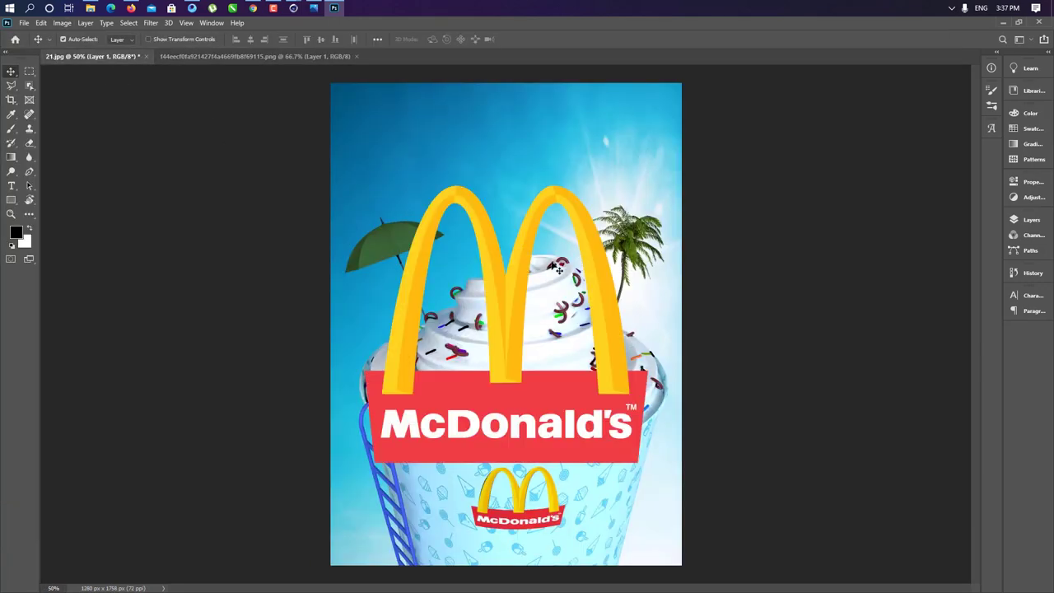
pyautogui.hotkey('ctrl', 't')
pyautogui.moveTo(395, 366); pyautogui.dragTo(643, 125)
pyautogui.press('Return')
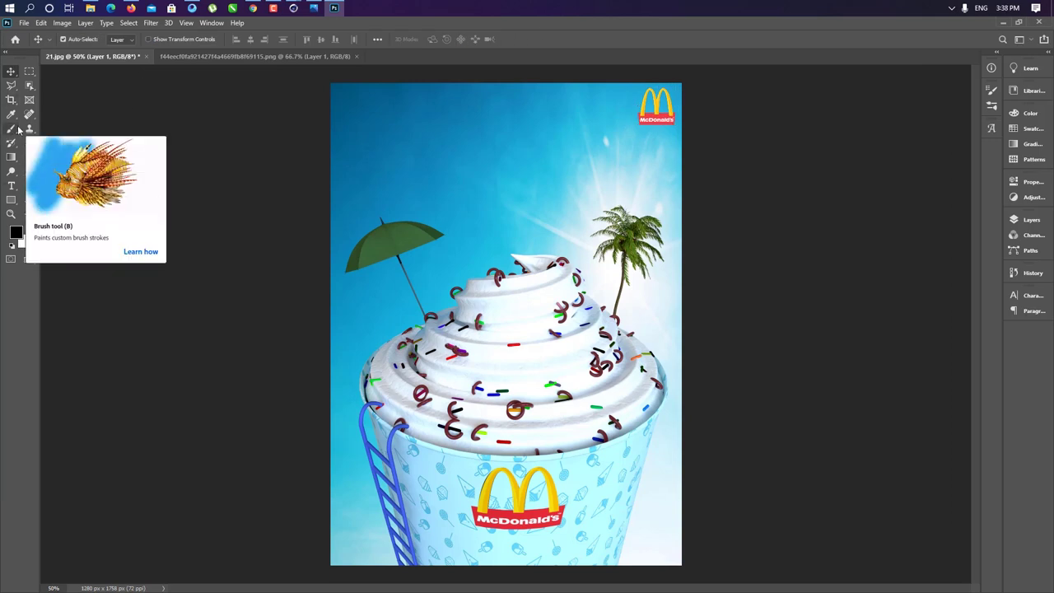
pyautogui.click(355, 146)
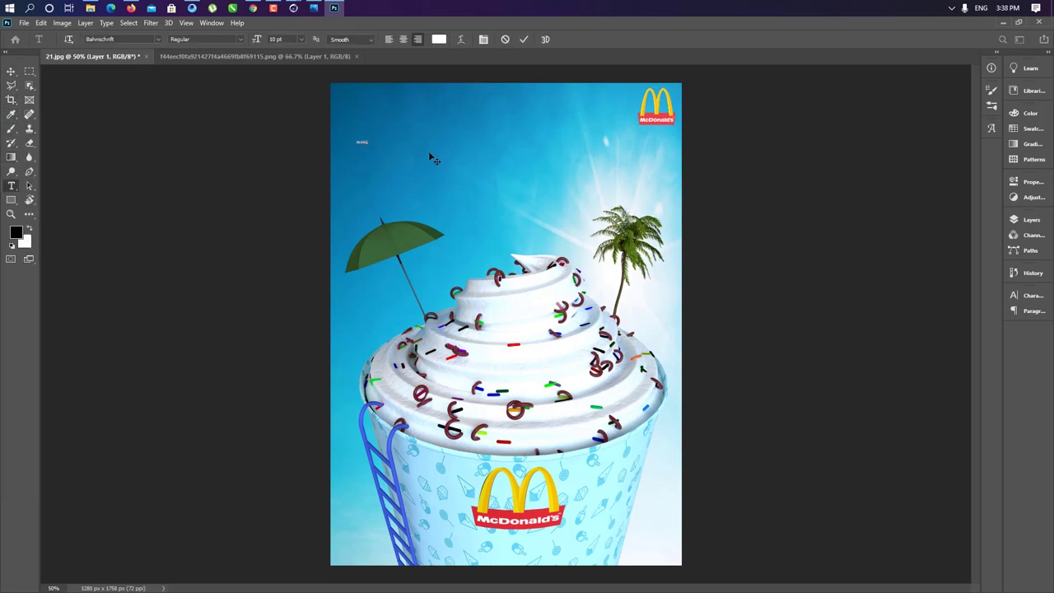
# Type 'Its Little' at the top left, enlarge it, and set it in Kaufmann BT
pyautogui.write('Its Little')
pyautogui.keyDown('ctrl'); pyautogui.moveTo(368, 146); pyautogui.dragTo(451, 188); pyautogui.keyUp('ctrl')
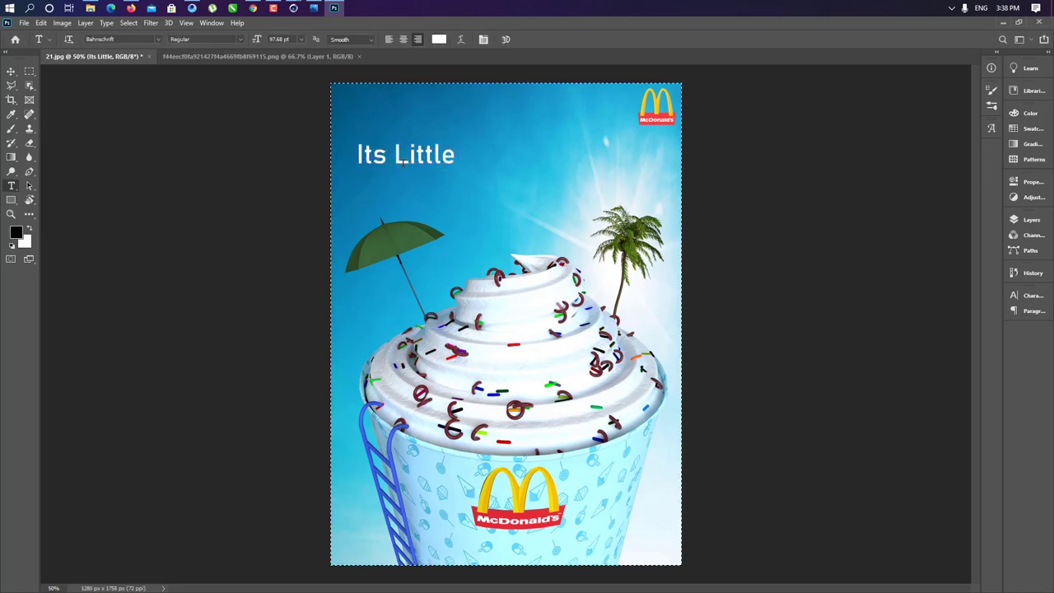
pyautogui.tripleClick(411, 164)
pyautogui.click(157, 40)
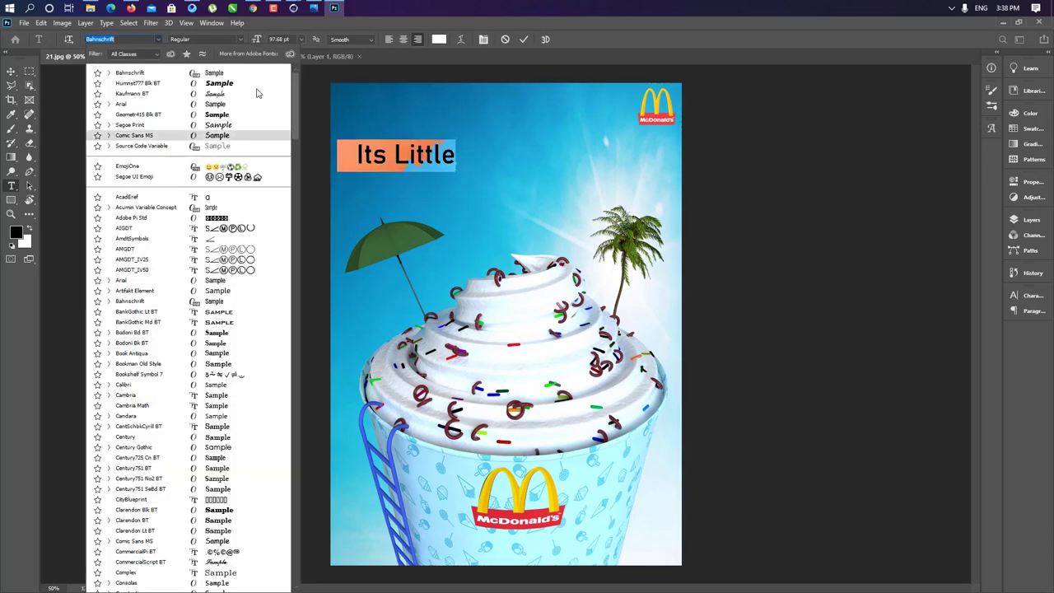
pyautogui.click(140, 92)
pyautogui.click(10, 71)
# Replace the duplicated text layer's content with 'Taste Summer'
pyautogui.keyDown('alt'); pyautogui.scroll(5, 412, 157); pyautogui.keyUp('alt')
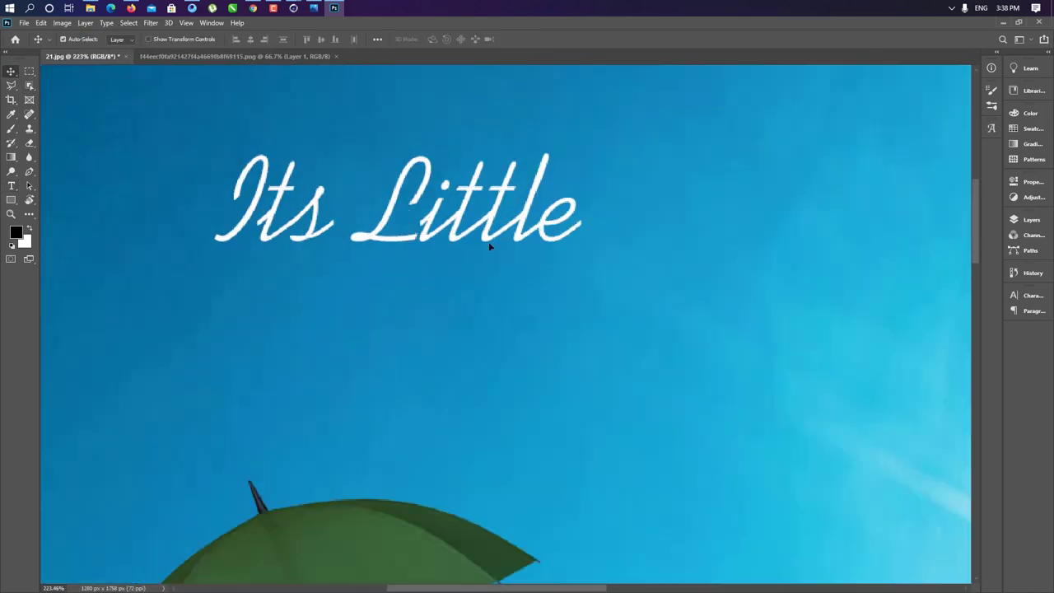
pyautogui.keyDown('alt'); pyautogui.moveTo(488, 223); pyautogui.dragTo(489, 340); pyautogui.keyUp('alt')
pyautogui.doubleClick(408, 321)
pyautogui.write('T')
pyautogui.press('BackSpace')
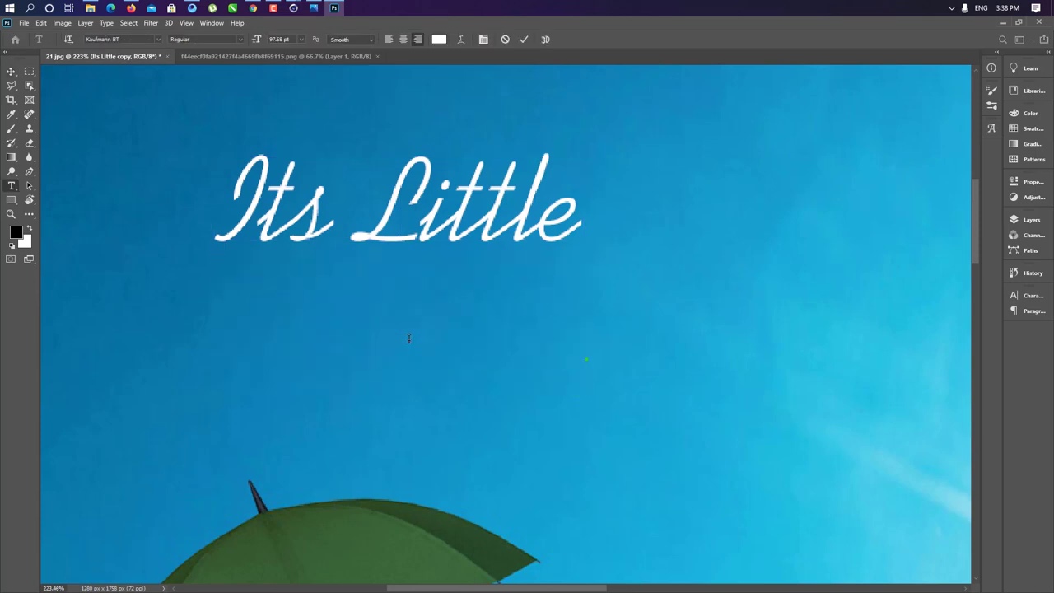
pyautogui.write('Taste Summer')
# Change the script line from 'Its Little' to 'Lets Taste'
pyautogui.doubleClick(298, 213)
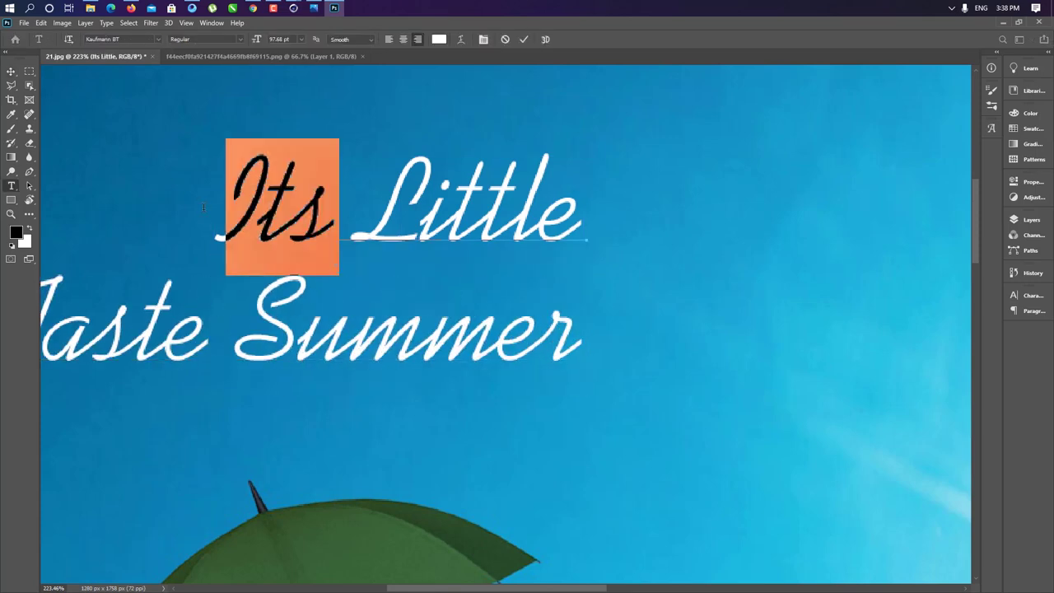
pyautogui.write('Lets')
pyautogui.doubleClick(371, 226)
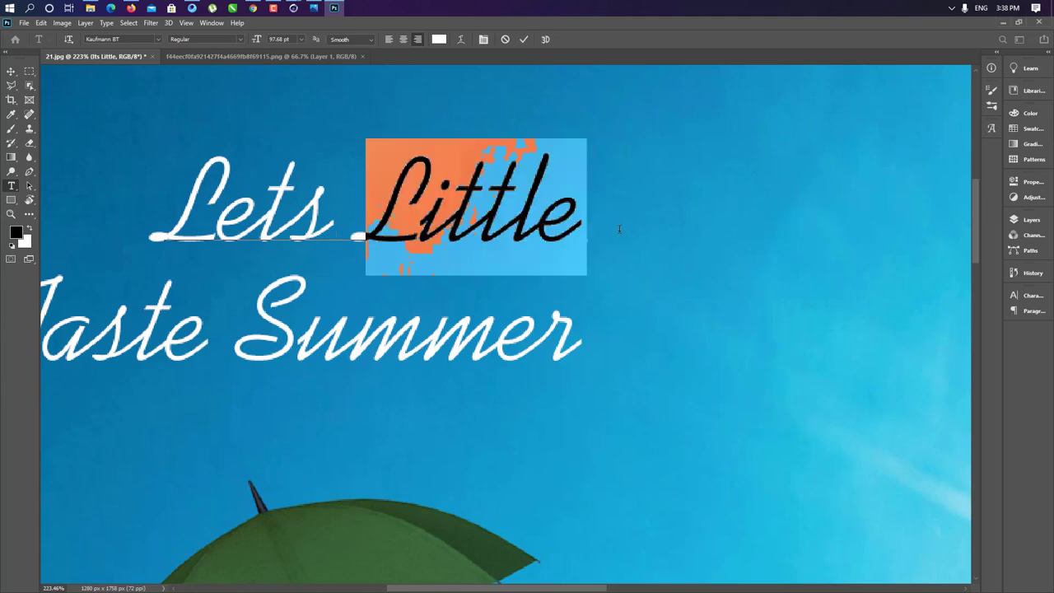
pyautogui.write('Tastye')
pyautogui.press('BackSpace')
pyautogui.press('BackSpace')
pyautogui.write('te')
pyautogui.press('BackSpace')
pyautogui.press('BackSpace')
pyautogui.write('e')
# Trim the second line to 'Summer' and set it in Bahnschrift sans-serif
pyautogui.click(236, 344)
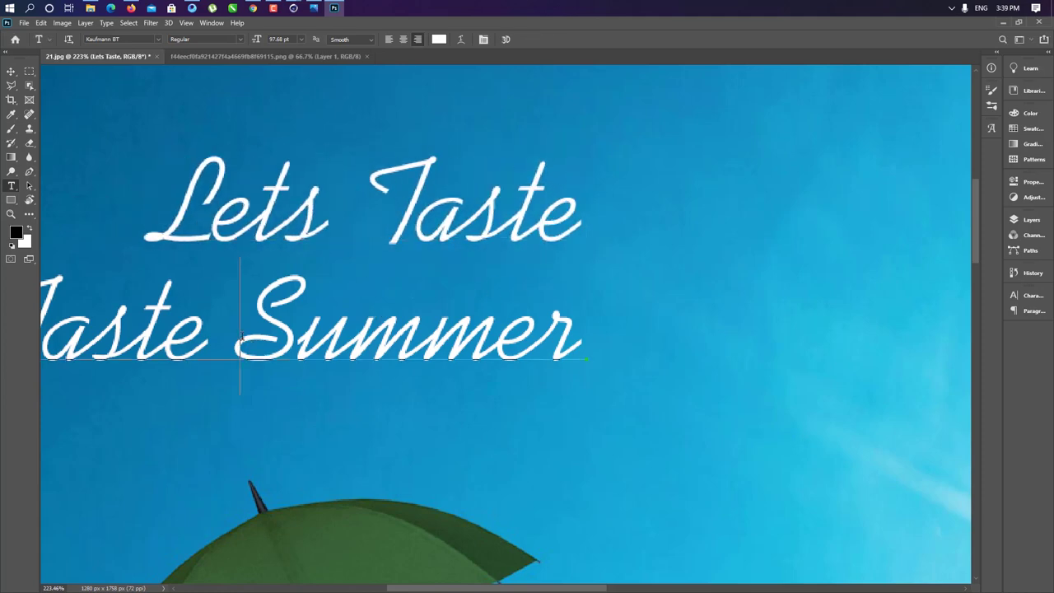
pyautogui.press('BackSpace')
pyautogui.press('BackSpace')
pyautogui.press('BackSpace')
pyautogui.doubleClick(412, 329)
pyautogui.click(123, 39)
pyautogui.hotkey('ctrl', 'Return')
# Move the headline to the top-left corner, scale it to about 64.5%, and tilt it slightly
pyautogui.press('v')
pyautogui.keyDown('alt'); pyautogui.scroll(-2, 335, 250); pyautogui.keyUp('alt')
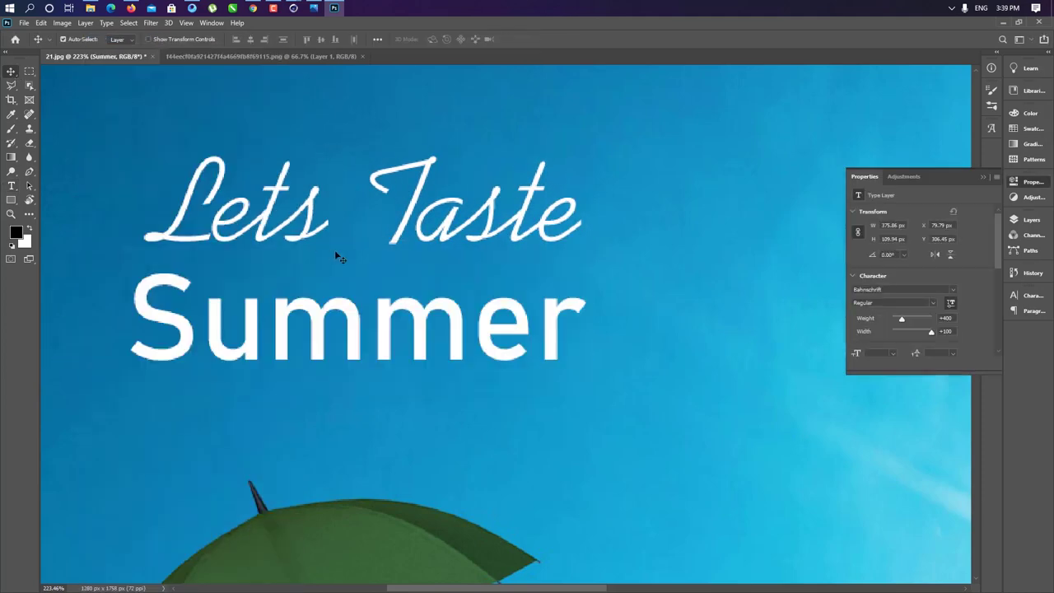
pyautogui.keyDown('alt'); pyautogui.scroll(-3, 475, 278); pyautogui.keyUp('alt')
pyautogui.keyDown('alt'); pyautogui.scroll(-2, 475, 277); pyautogui.keyUp('alt')
pyautogui.moveTo(428, 339); pyautogui.dragTo(429, 306)
pyautogui.hotkey('ctrl', 'z')
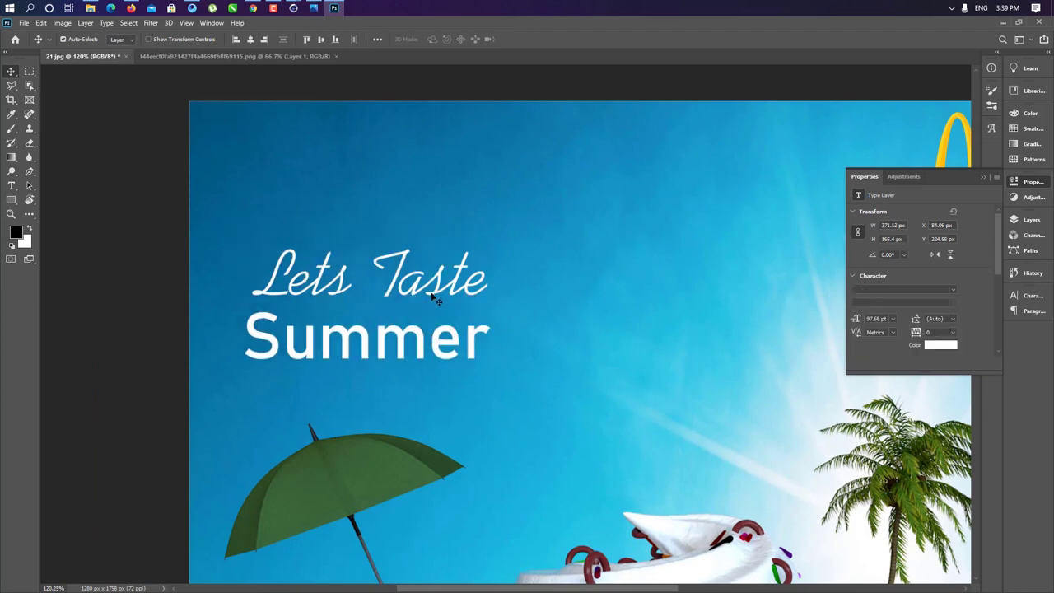
pyautogui.moveTo(416, 268); pyautogui.dragTo(376, 164)
pyautogui.hotkey('ctrl', 't')
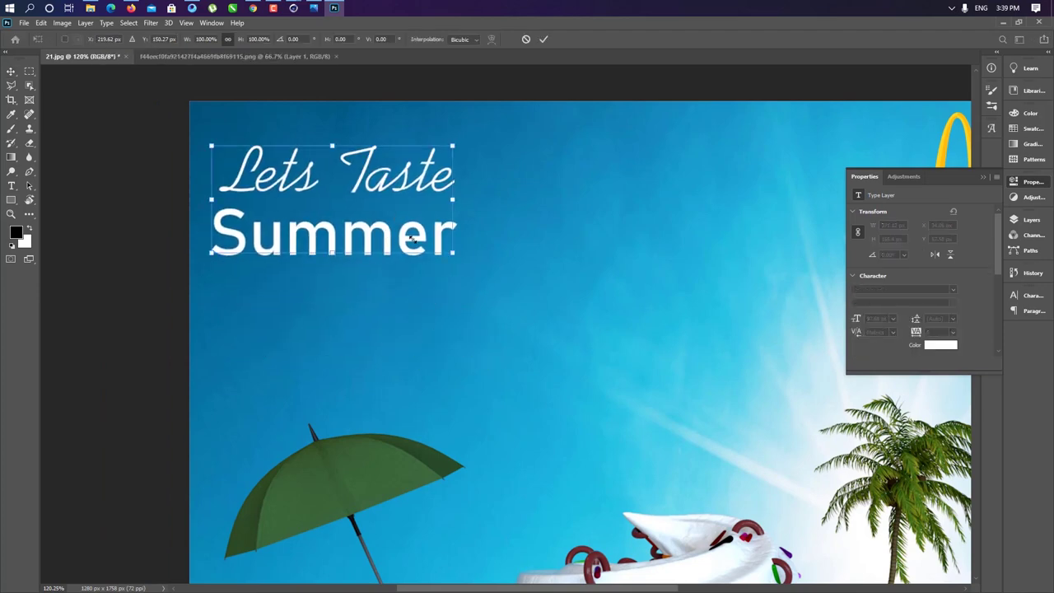
pyautogui.moveTo(447, 253); pyautogui.dragTo(372, 216)
pyautogui.moveTo(371, 174); pyautogui.dragTo(370, 165)
pyautogui.press('Return')
# Fit the whole poster in view and cancel the Save As dialog
pyautogui.hotkey('ctrl', '0')
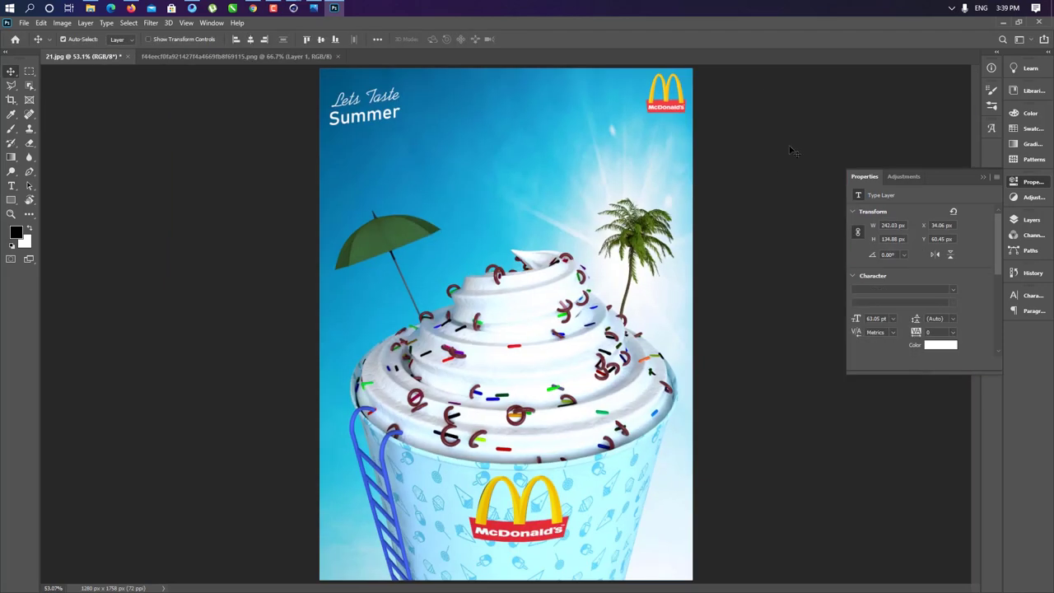
pyautogui.hotkey('ctrl', 'shift', 's')
pyautogui.press('Escape')
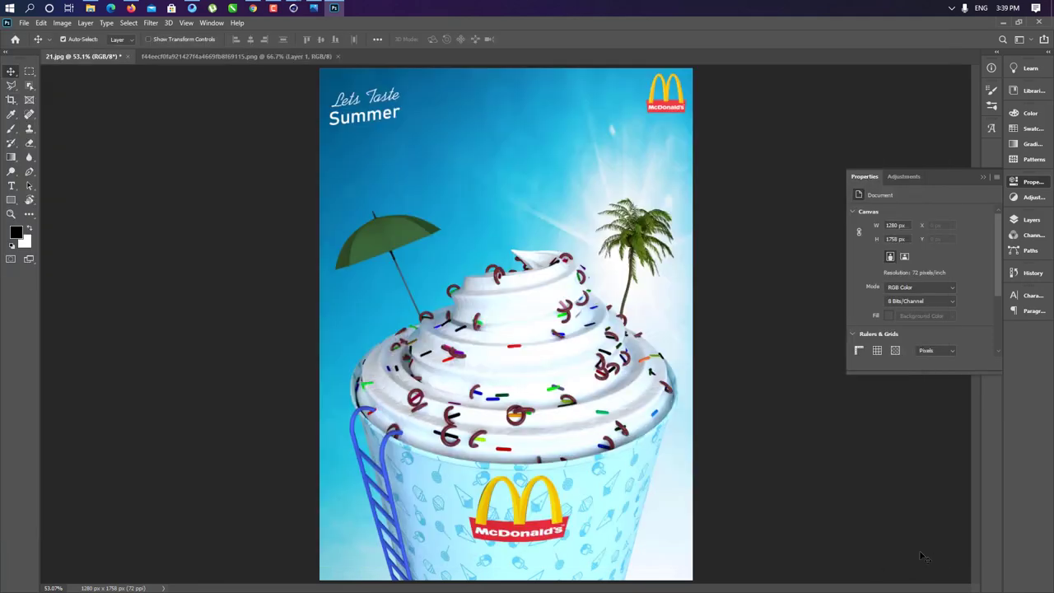